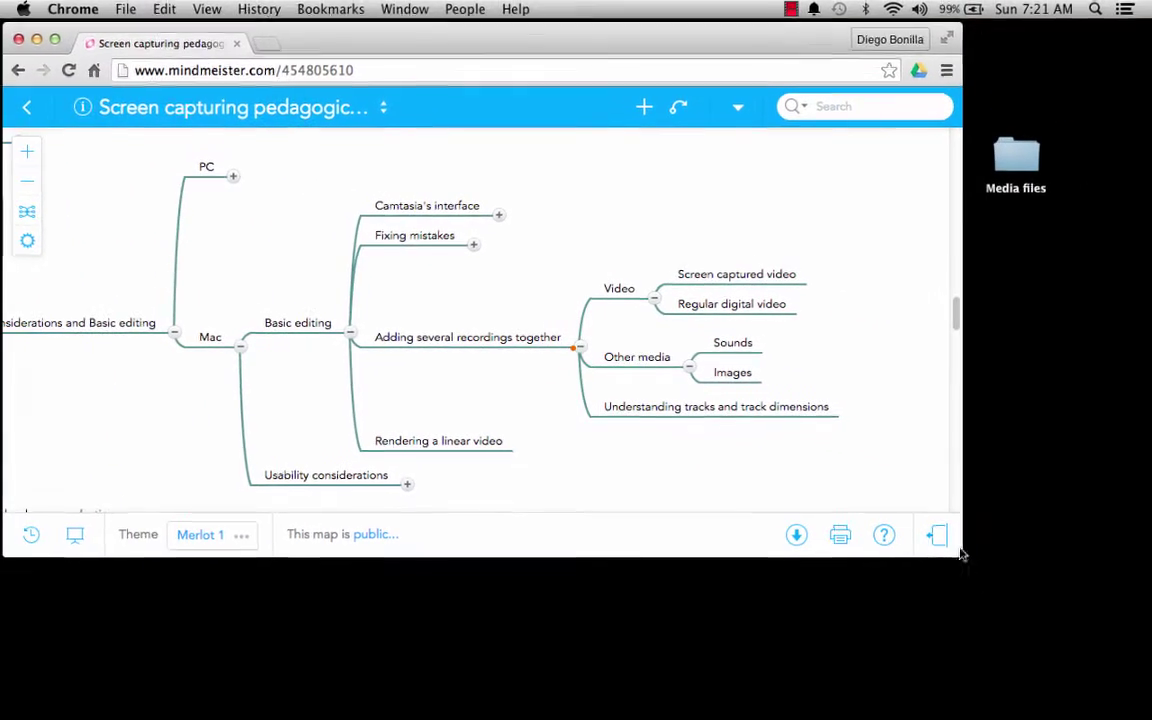
- Open the Media files folder from the desktop and arrange its window above the mind map browser window
double_click(1015, 155)
left_click_drag(490, 253, 345, 145)
left_click_drag(298, 47, 417, 484)
left_click(386, 173)
left_click_drag(330, 150, 458, 131)
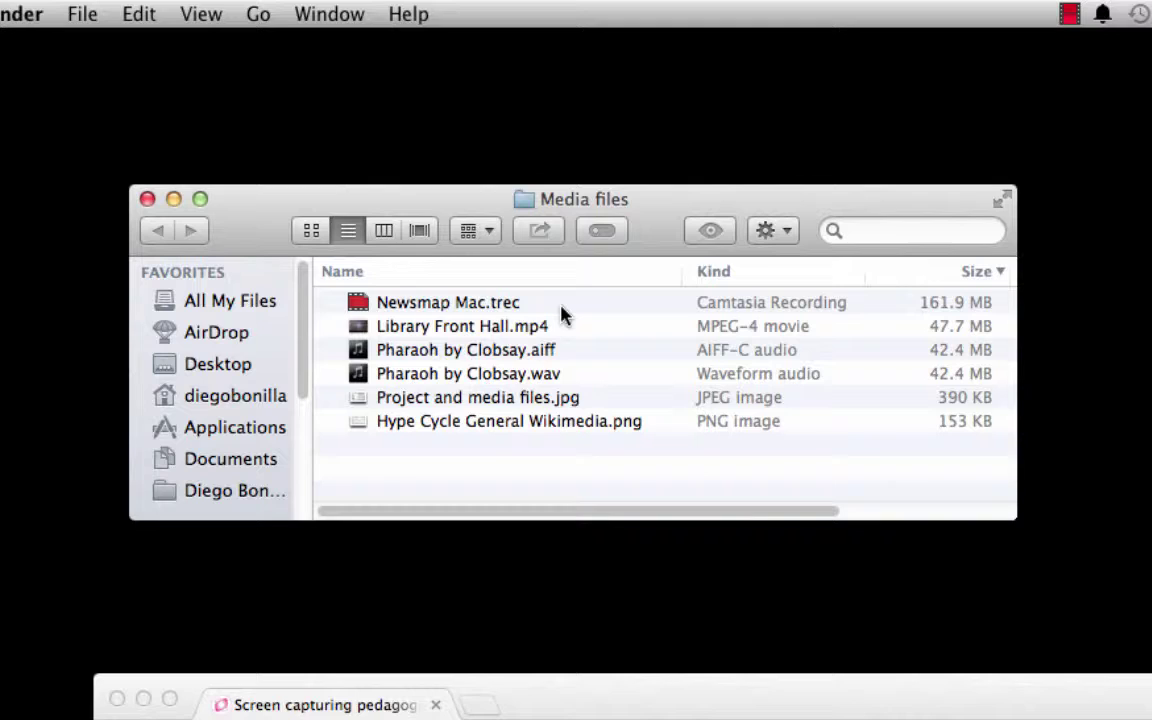
- Examine the name and kind of each video, audio and image file in the Media files folder
left_click(436, 305)
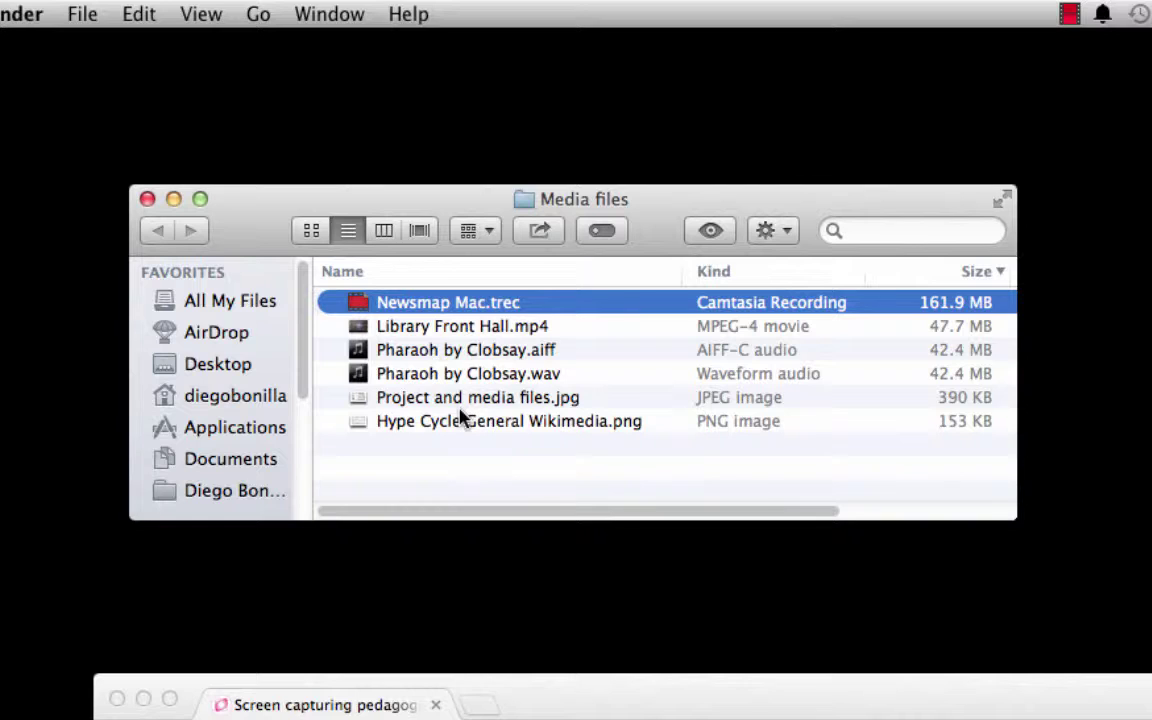
left_click(388, 324)
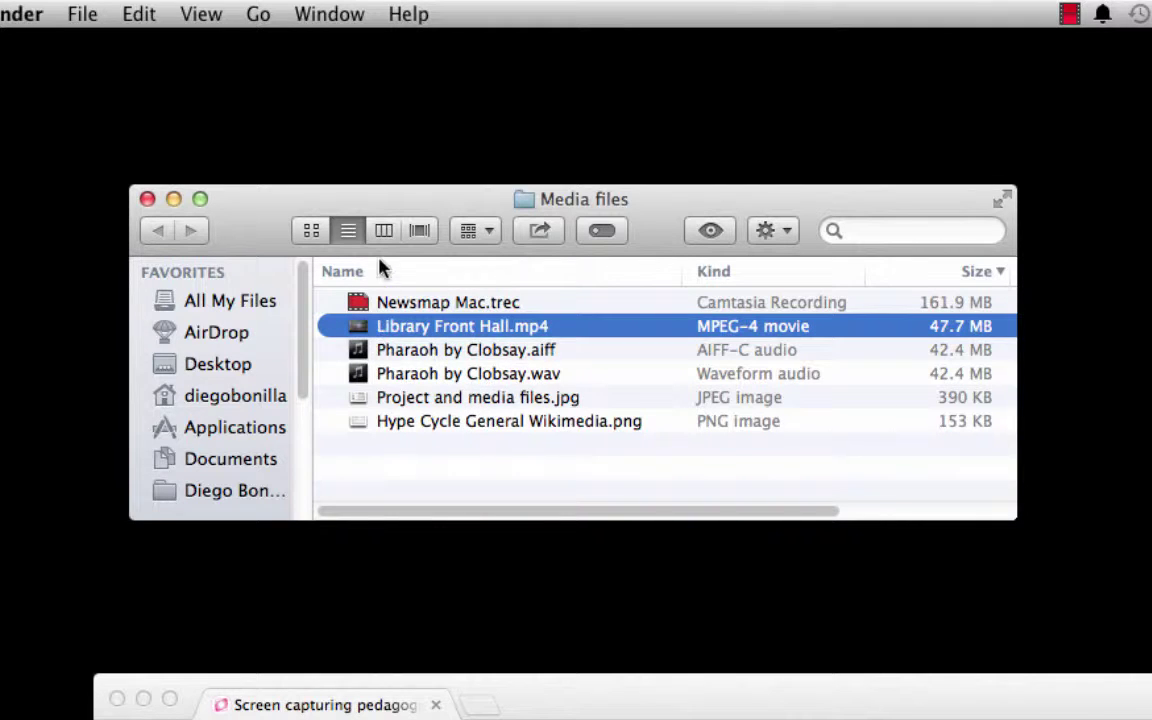
left_click(311, 231)
mouse_move(595, 312)
left_click(348, 231)
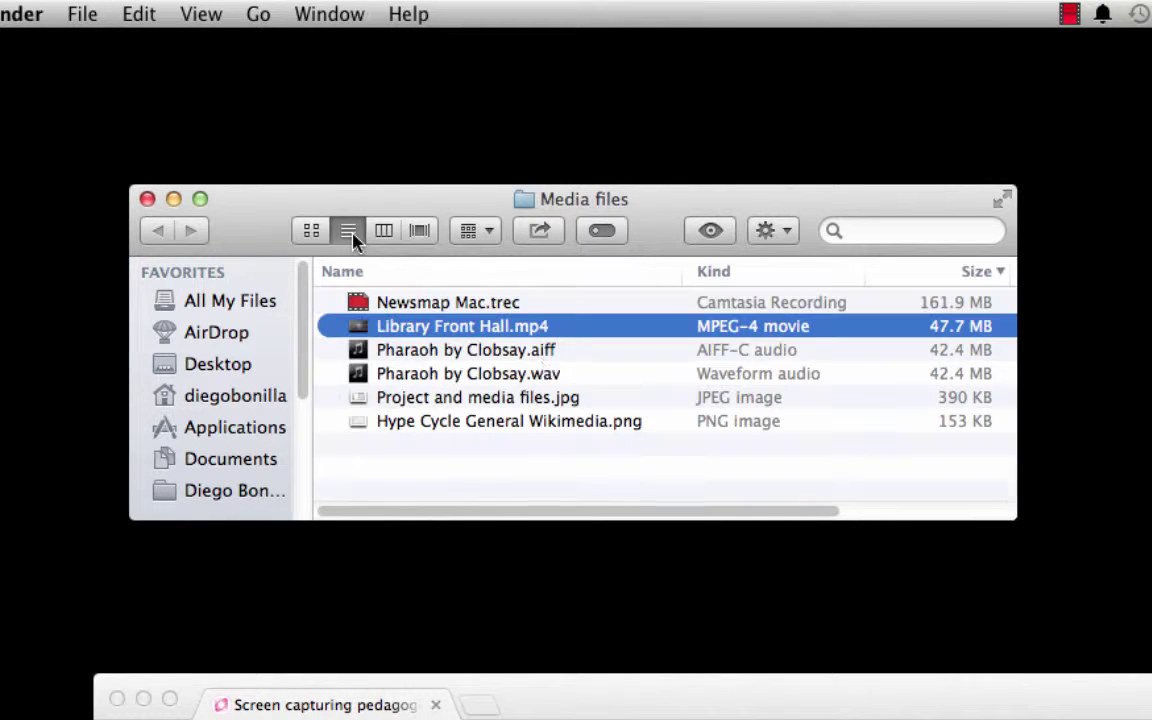
left_click(545, 352)
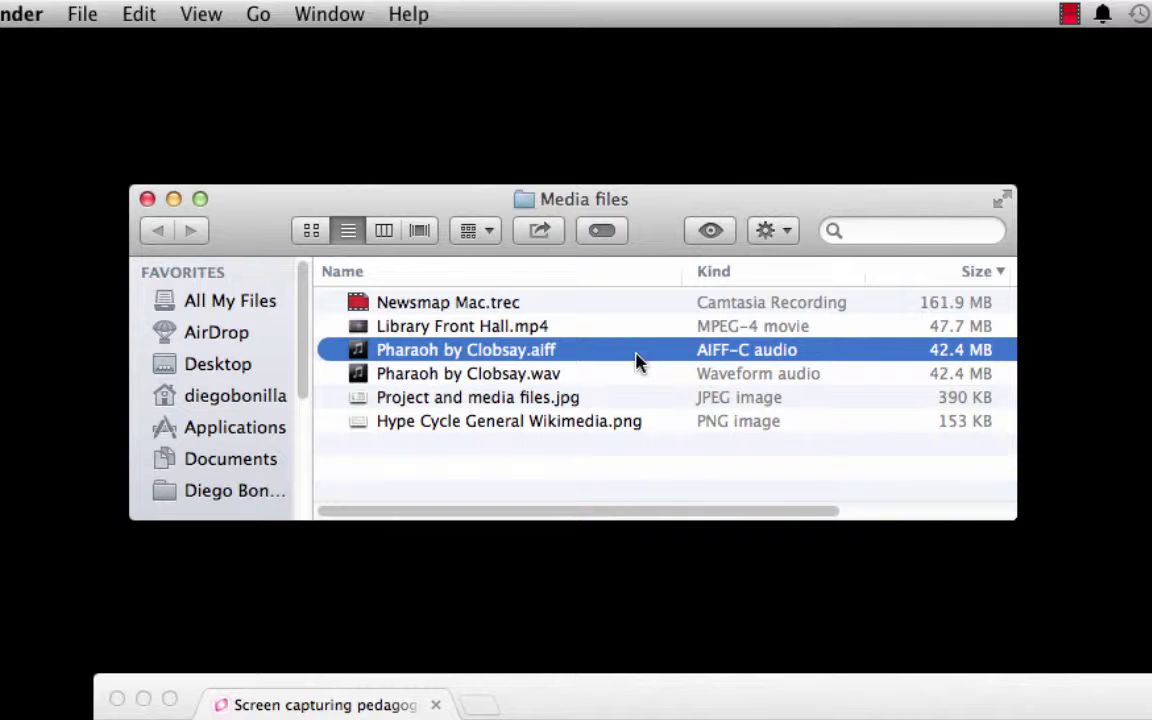
left_click(605, 378)
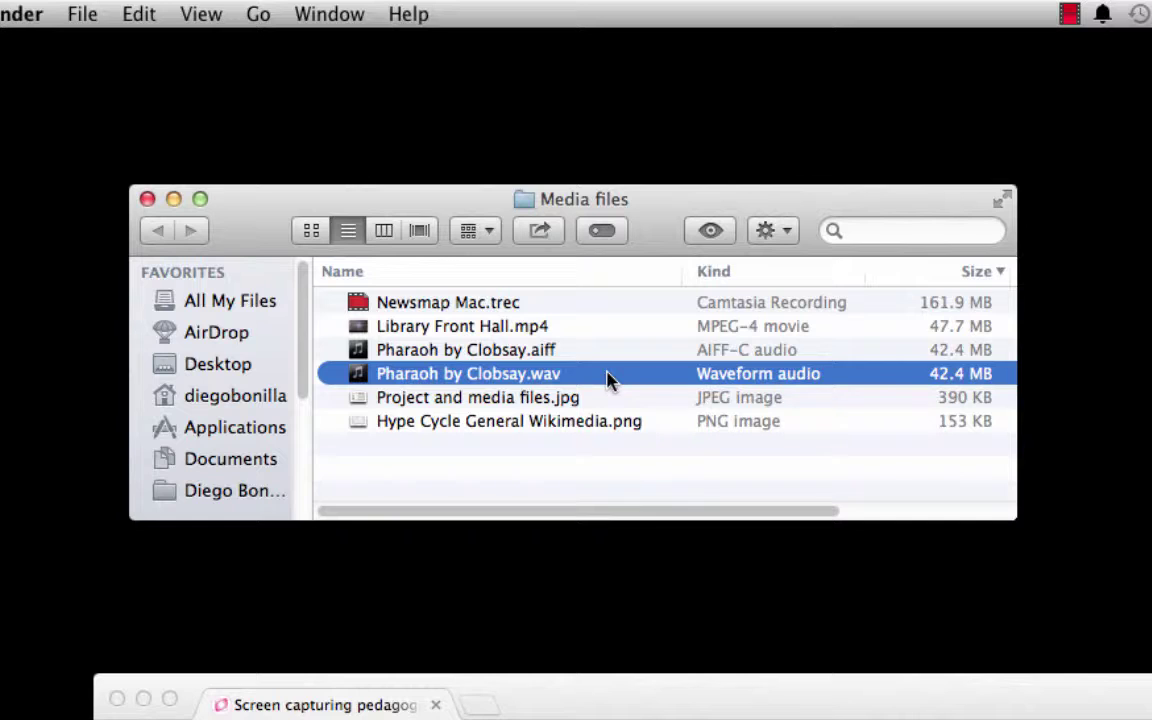
left_click(625, 399)
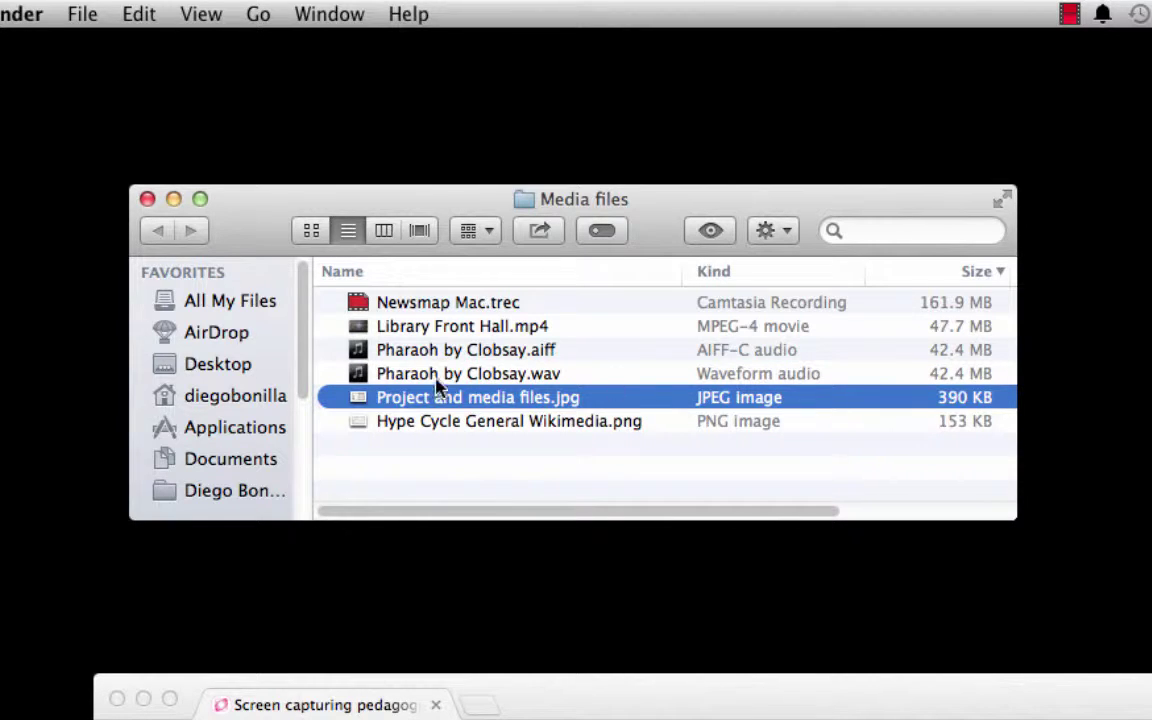
left_click(438, 422)
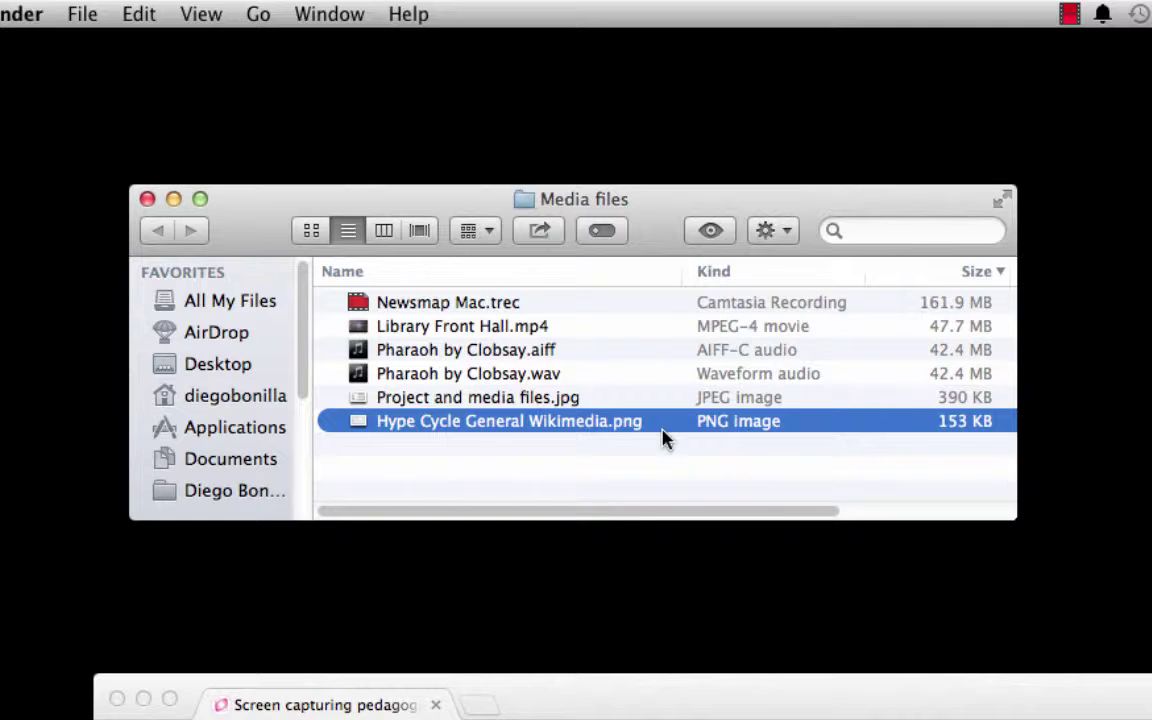
- Compare the sizes of the recording, movie, audio and image files in the Media files folder
left_click(493, 305)
left_click(507, 420)
left_click(945, 305)
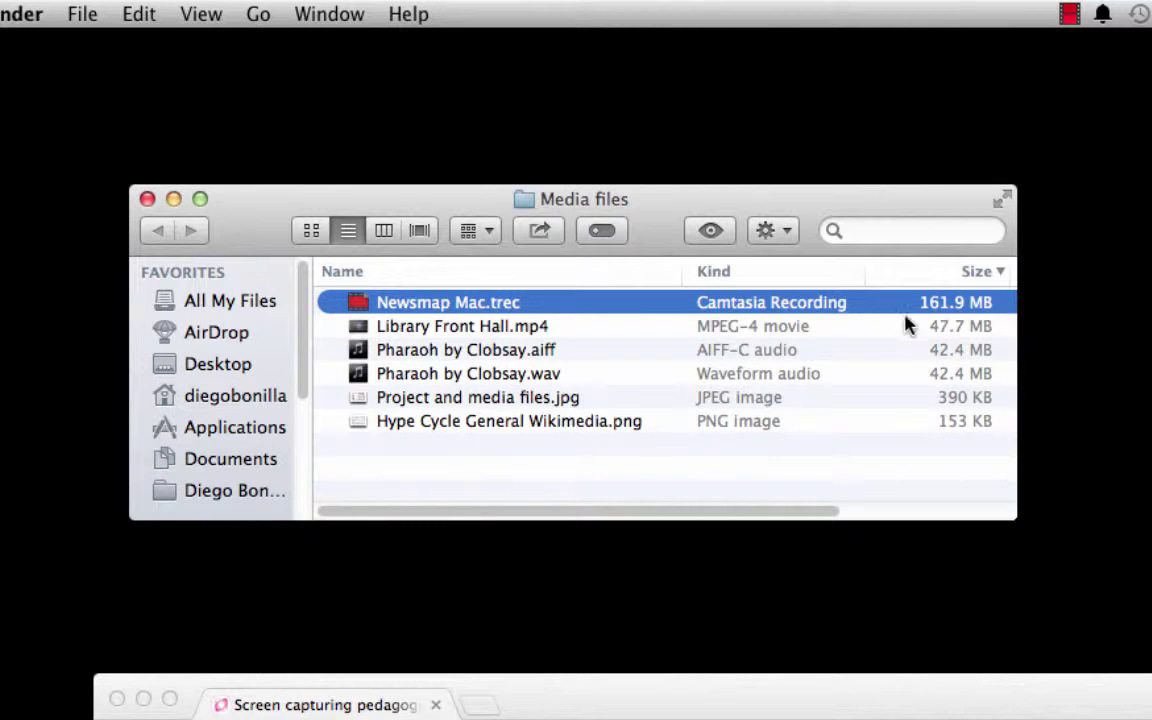
left_click(974, 433)
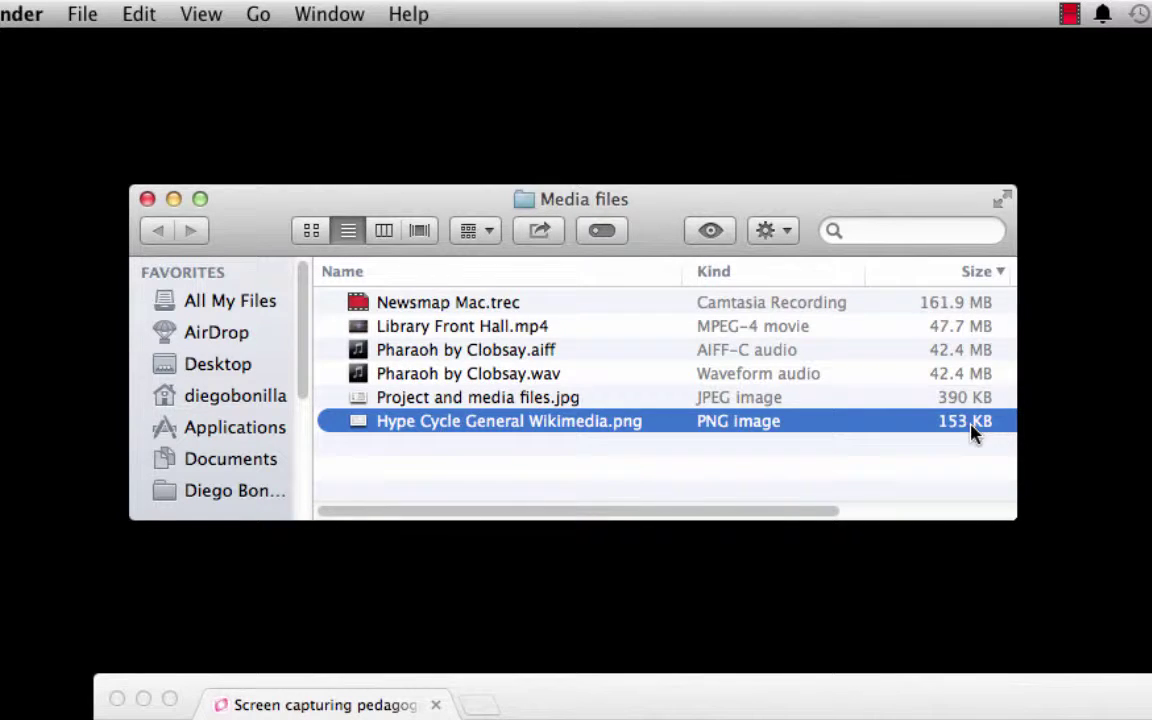
left_click(962, 304)
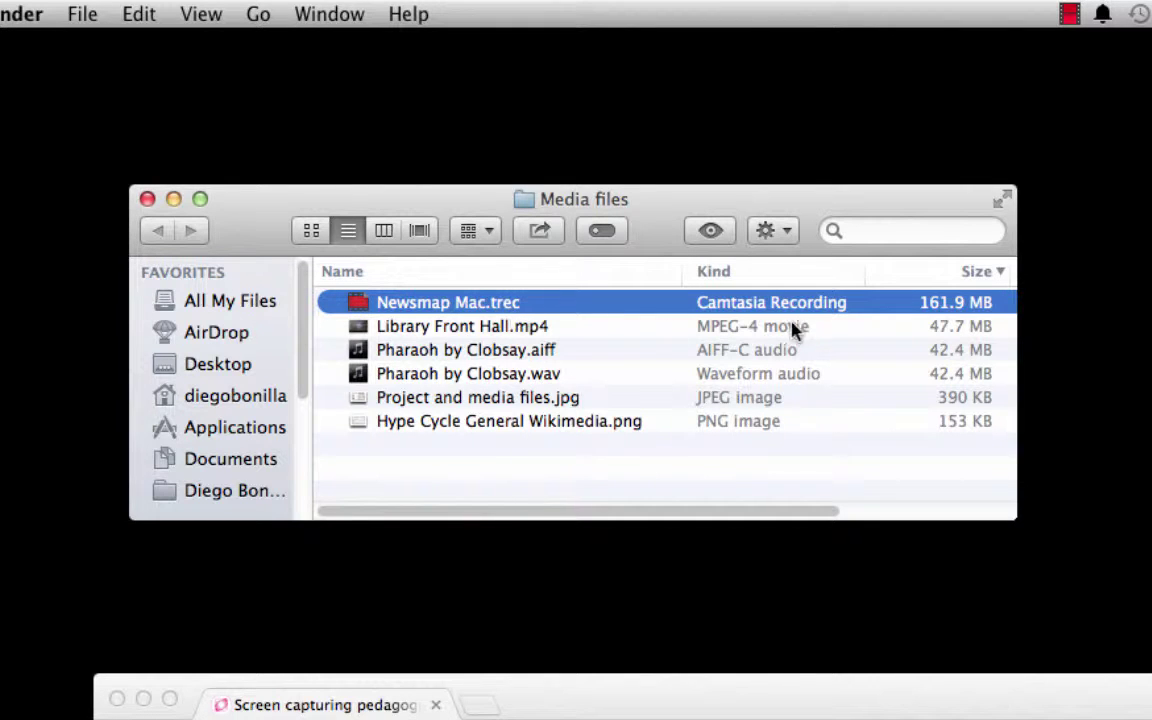
left_click(962, 330)
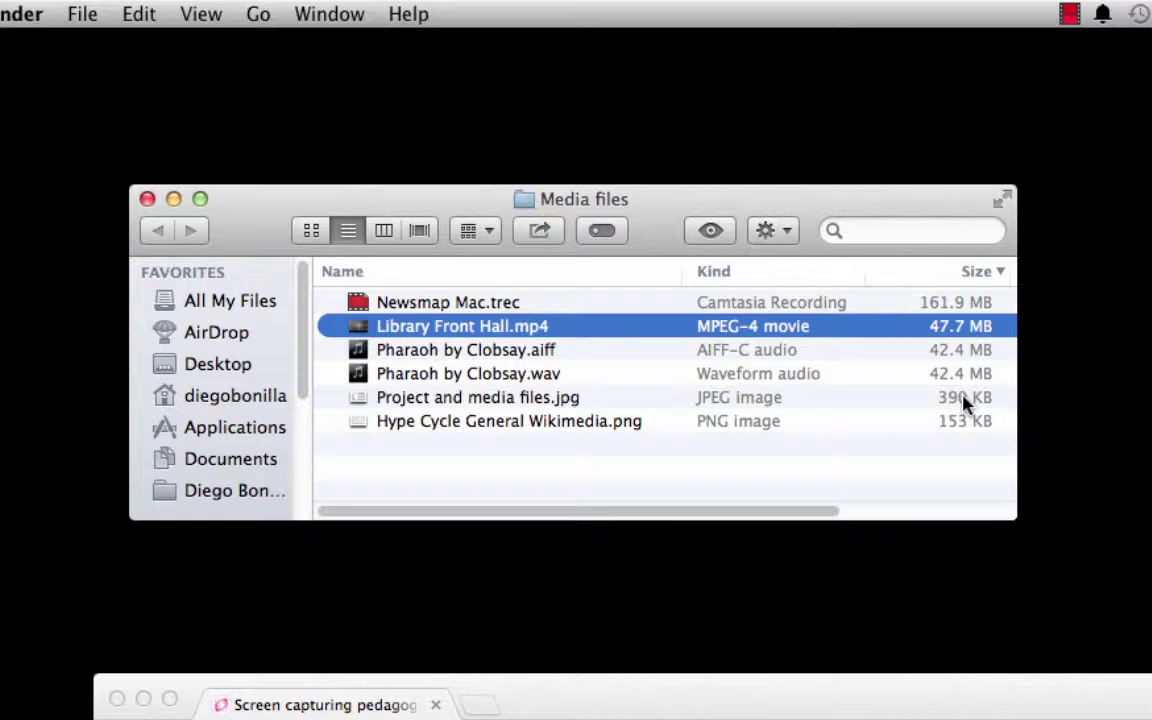
left_click(993, 349)
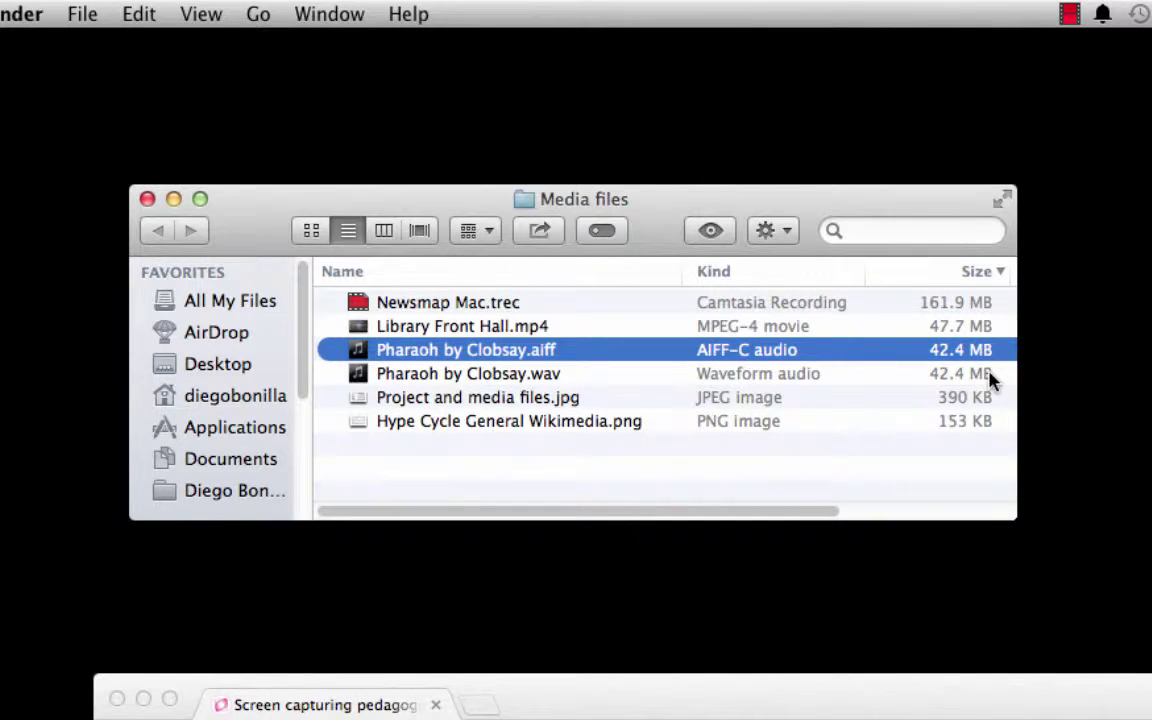
left_click(993, 376)
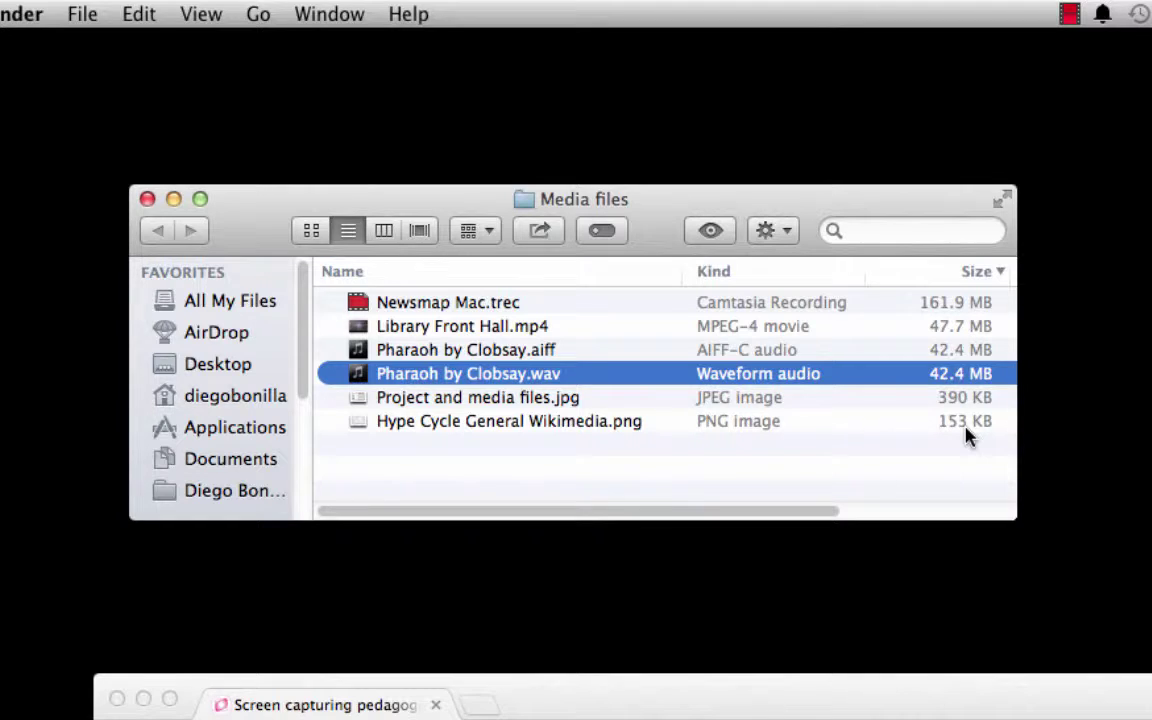
key("Down")
key("Down")
- Open Project and media files.jpg to examine the Camtasia project and media file types, and close it
left_click(963, 400)
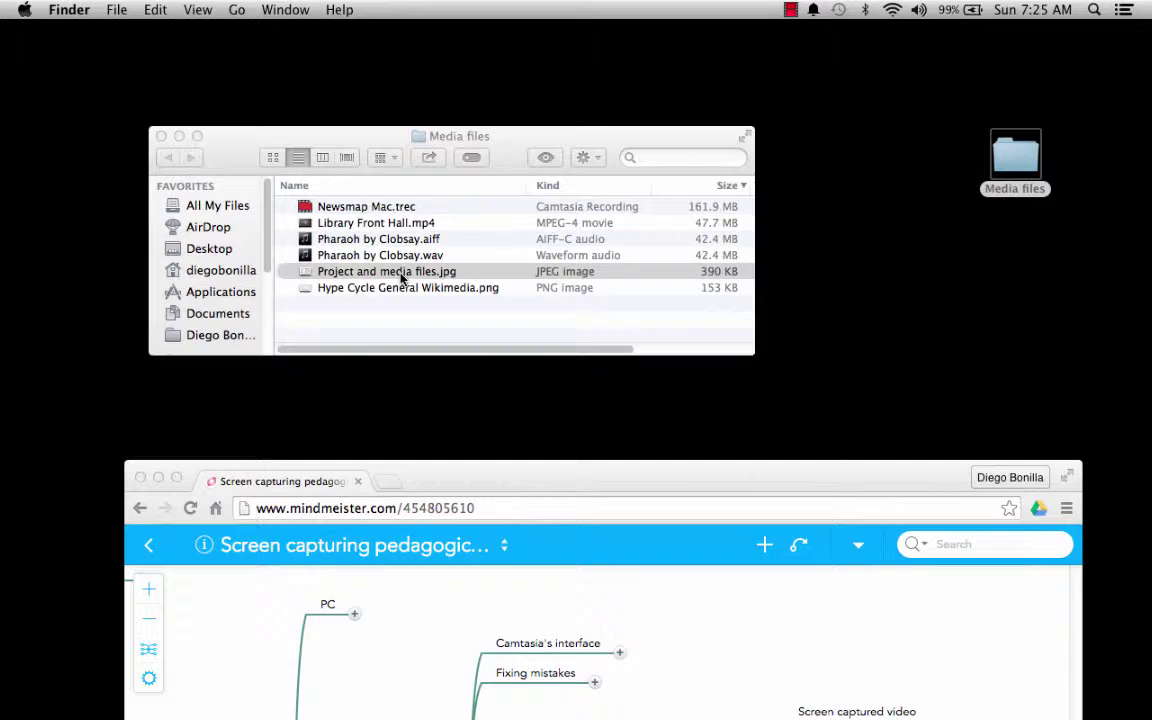
double_click(402, 279)
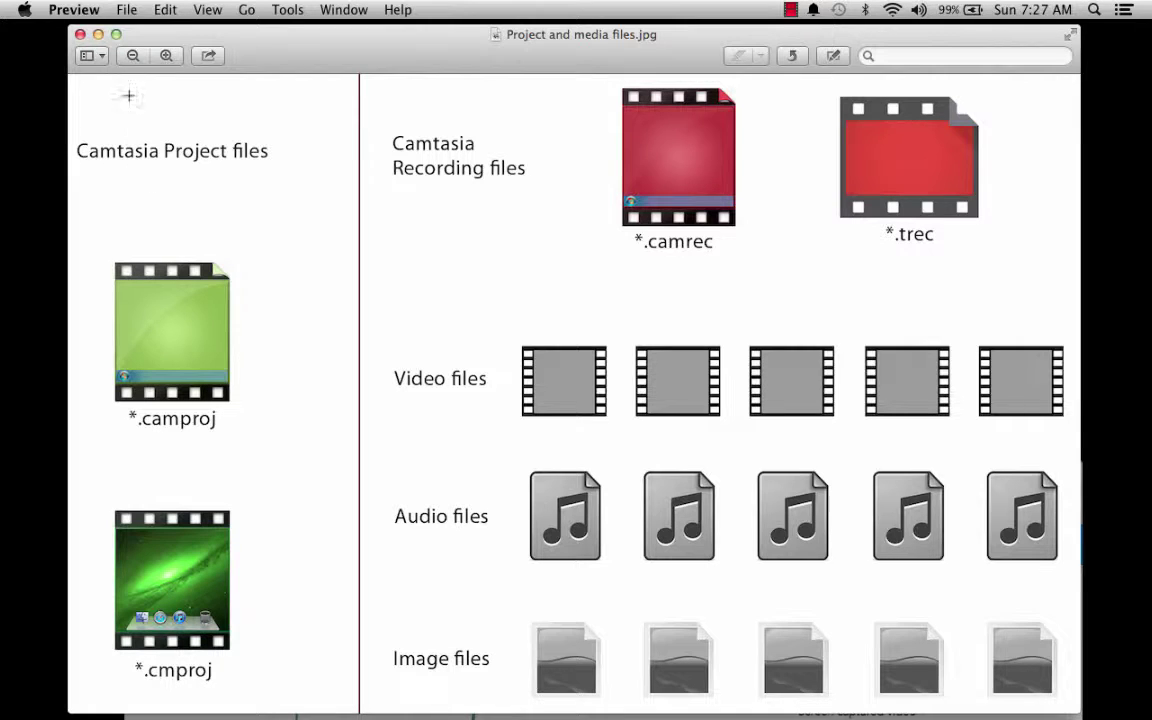
left_click(81, 36)
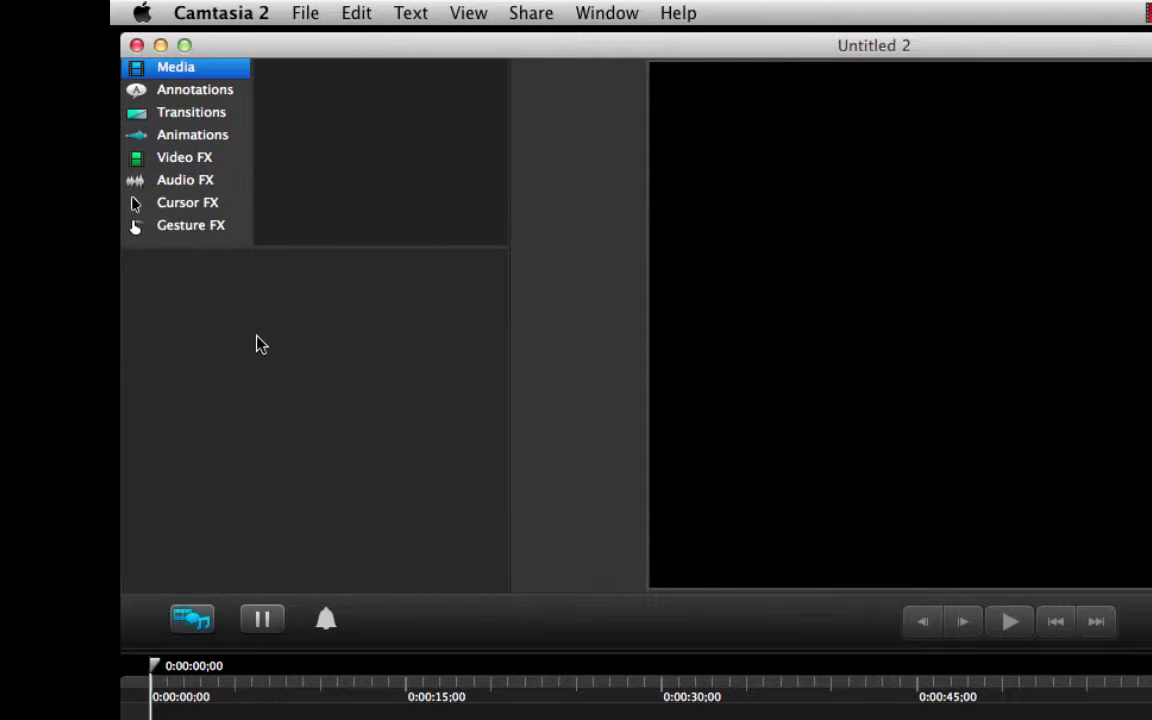
- In Camtasia 2, import all six files from the Media files folder into the untitled project
right_click(142, 268)
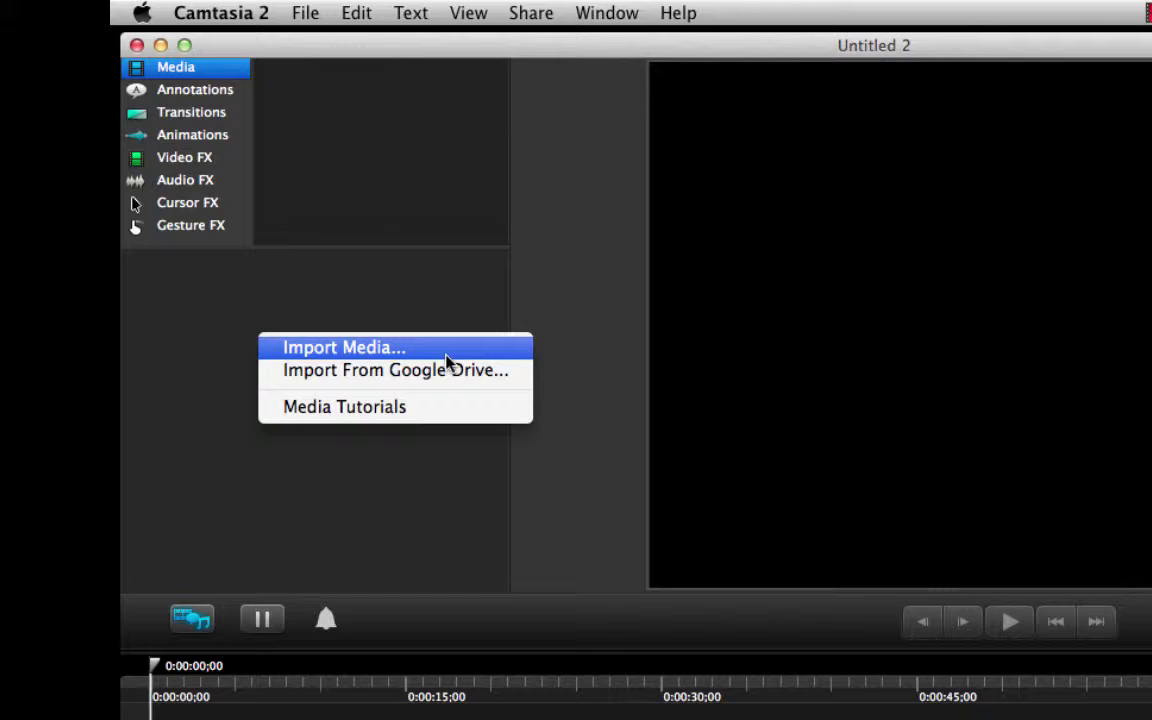
left_click(365, 300)
left_click(306, 14)
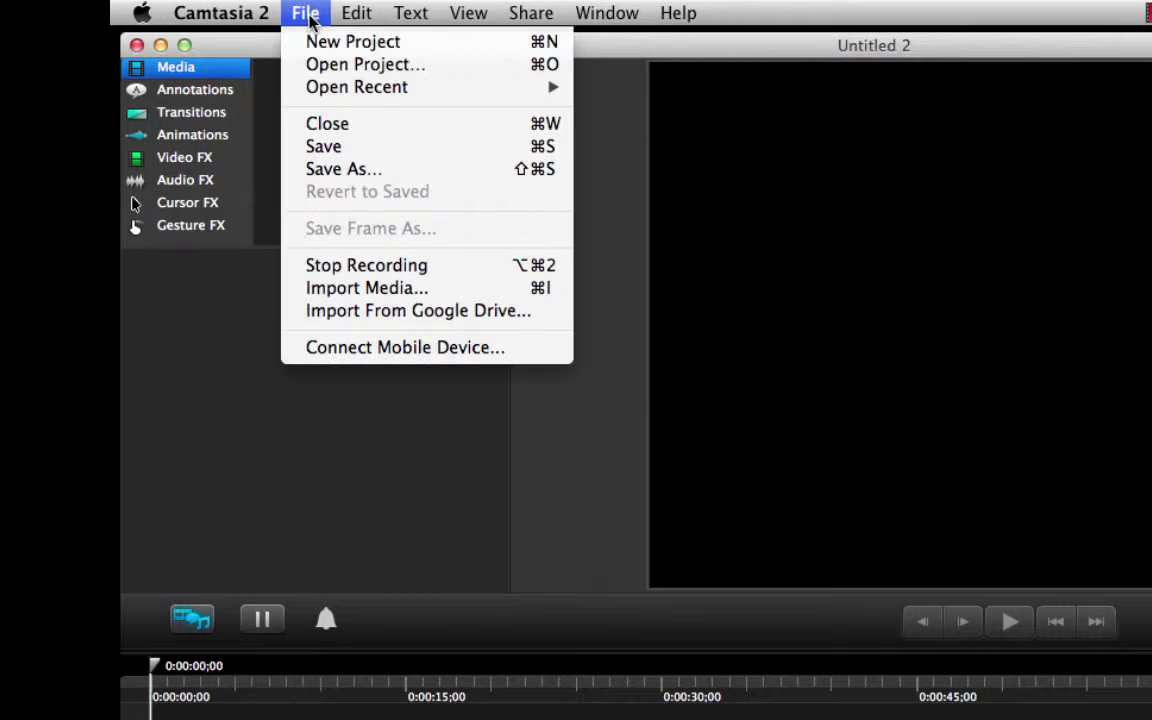
left_click(550, 298)
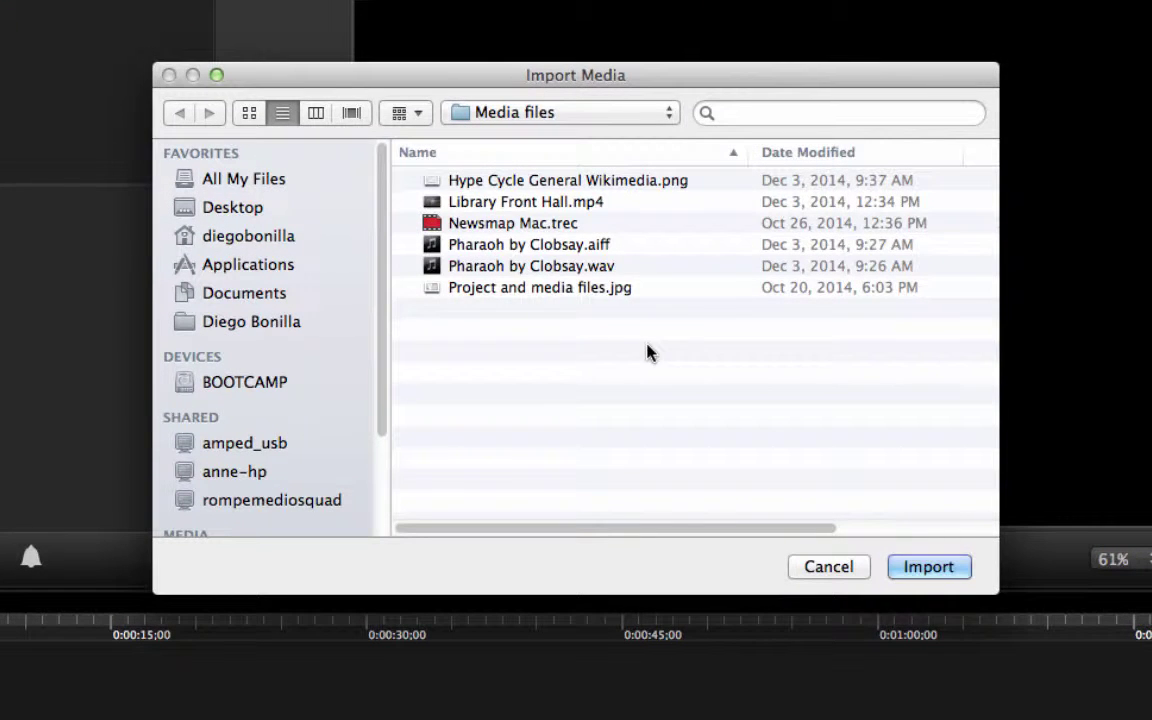
left_click_drag(656, 355, 565, 192)
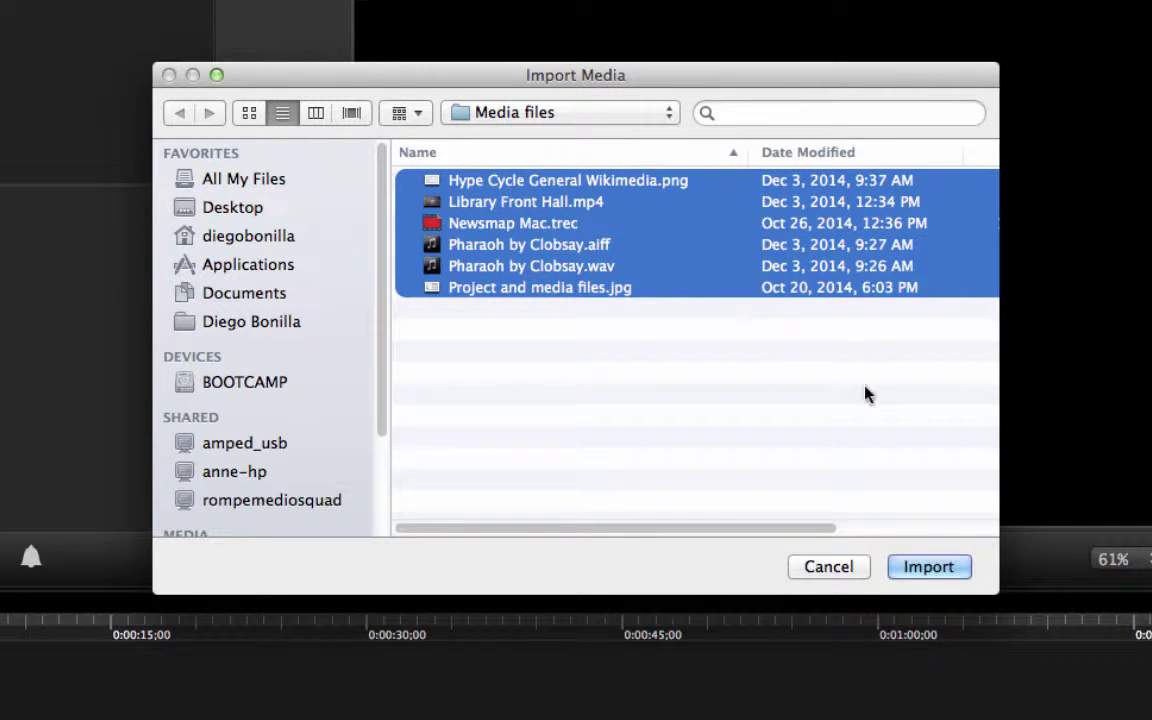
left_click(938, 566)
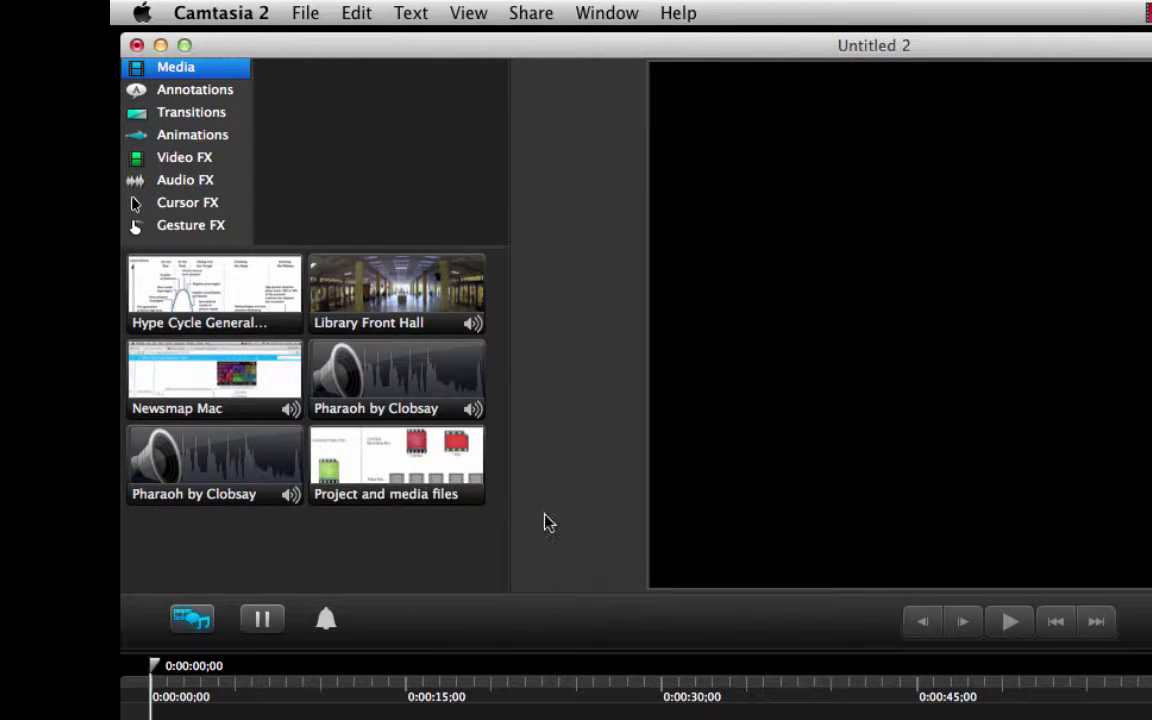
- Preview the imported recording, video, images and both Pharaoh by Clobsay audio clips in the media bin
left_click(227, 369)
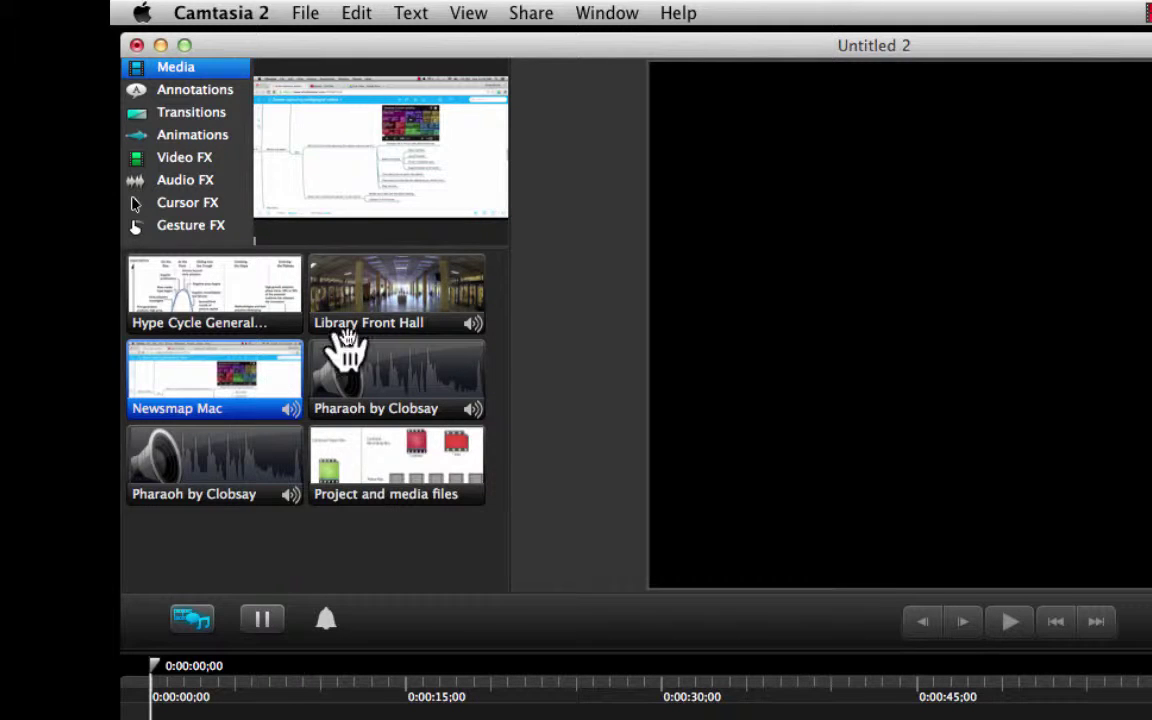
left_click(390, 278)
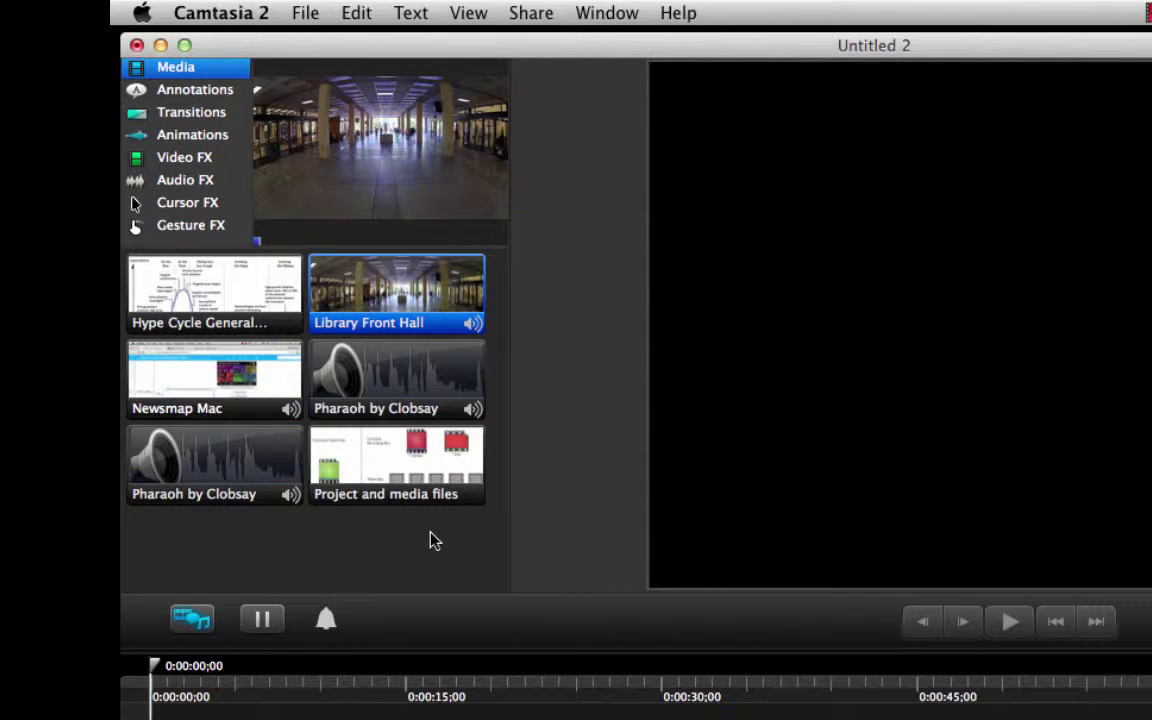
left_click(185, 284)
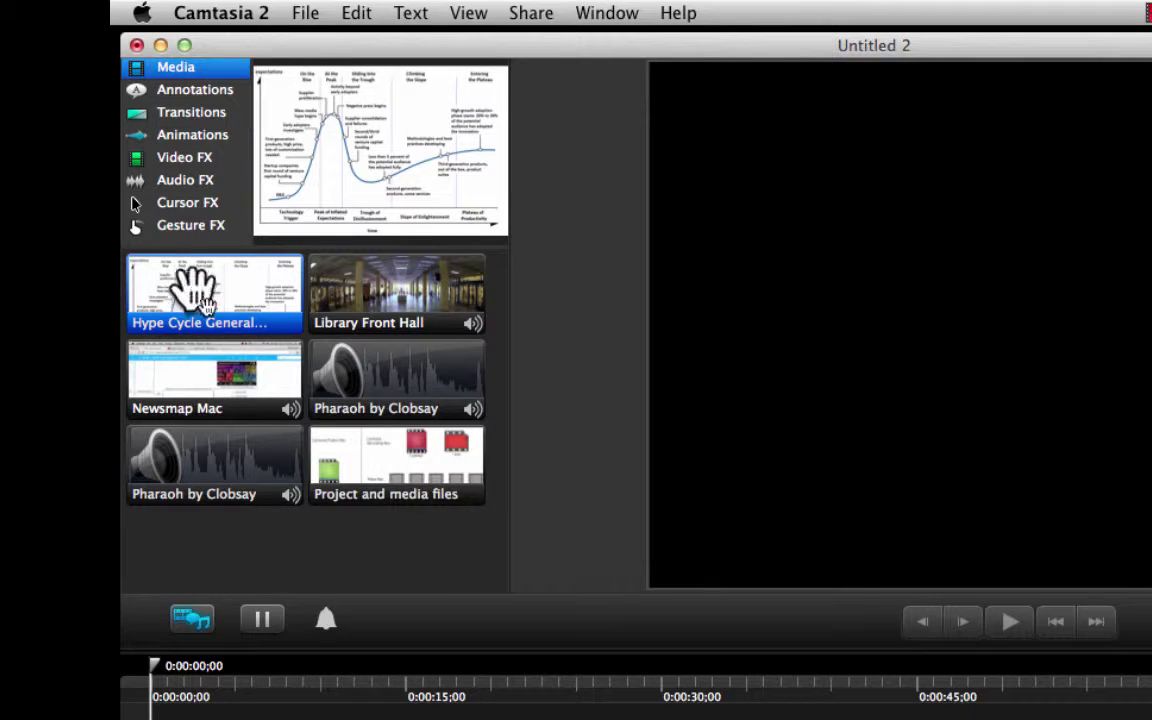
left_click(398, 460)
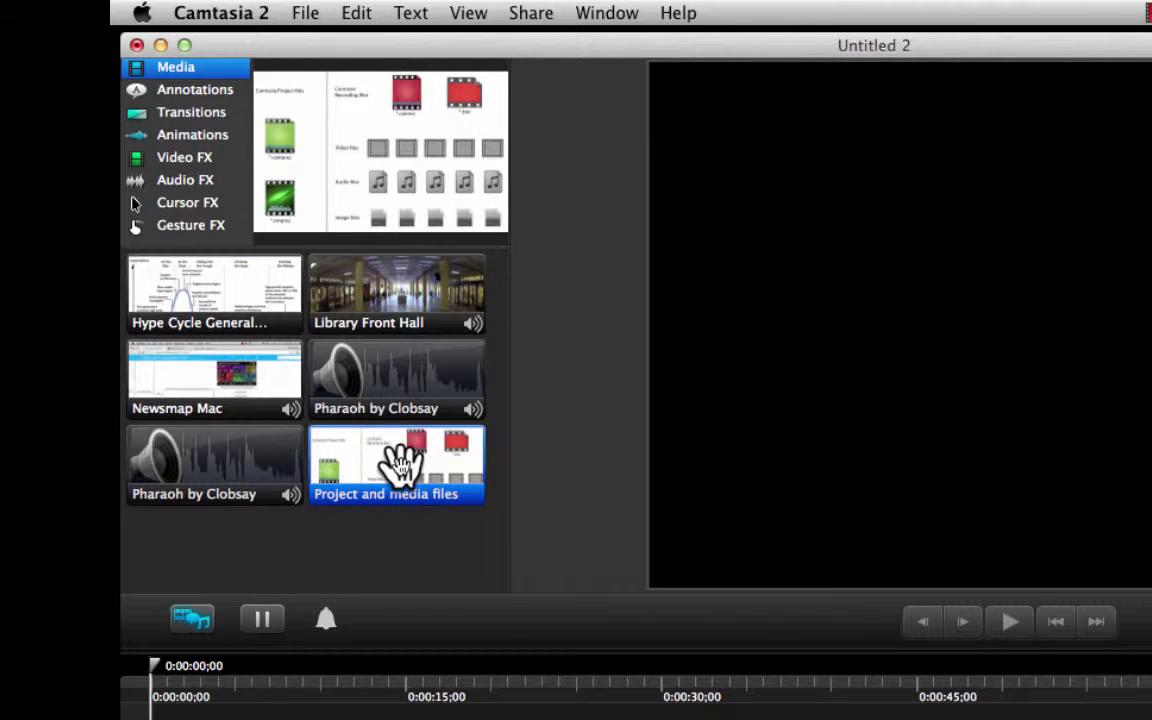
left_click(385, 385)
left_click(232, 462)
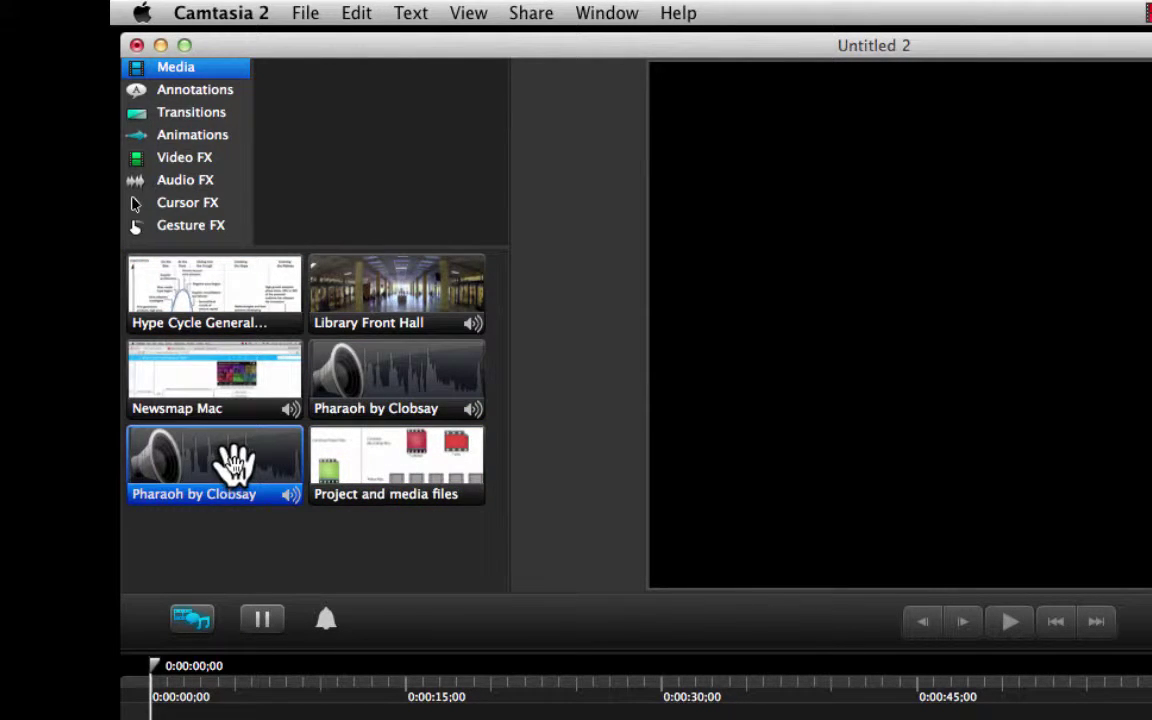
- Save the project as a standalone project named Multiple tracks.cmproj in the Media files folder
left_click(306, 16)
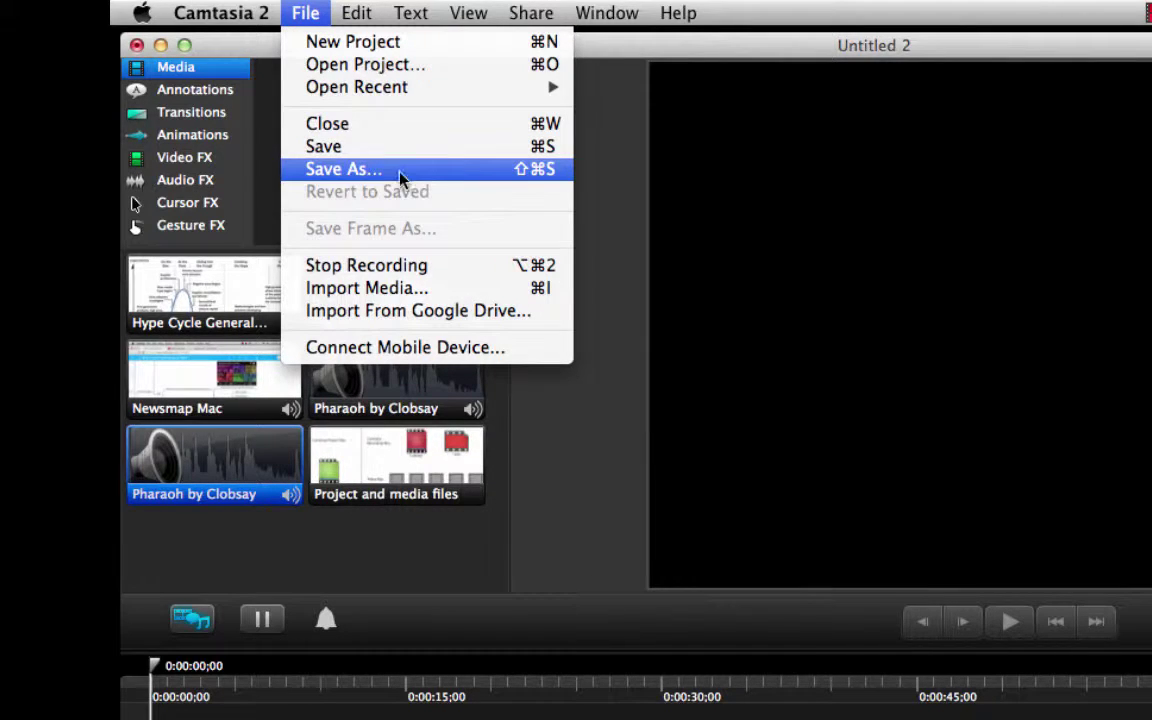
left_click(541, 175)
left_click(803, 103)
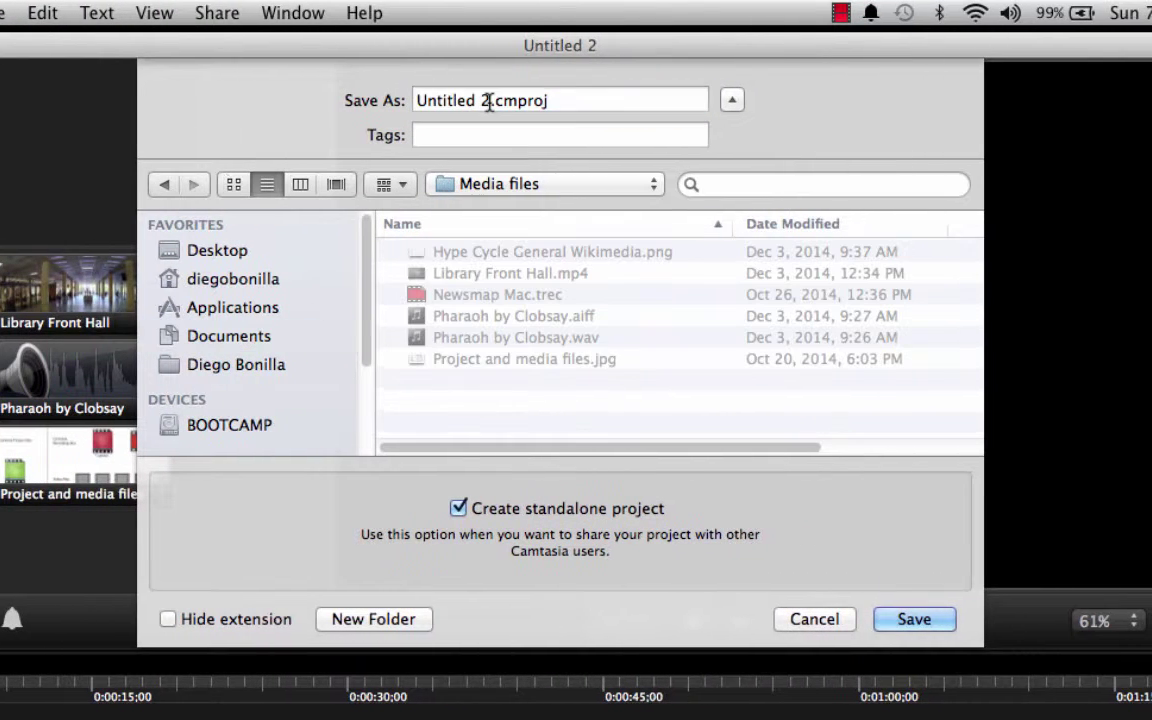
left_click_drag(489, 103, 373, 97)
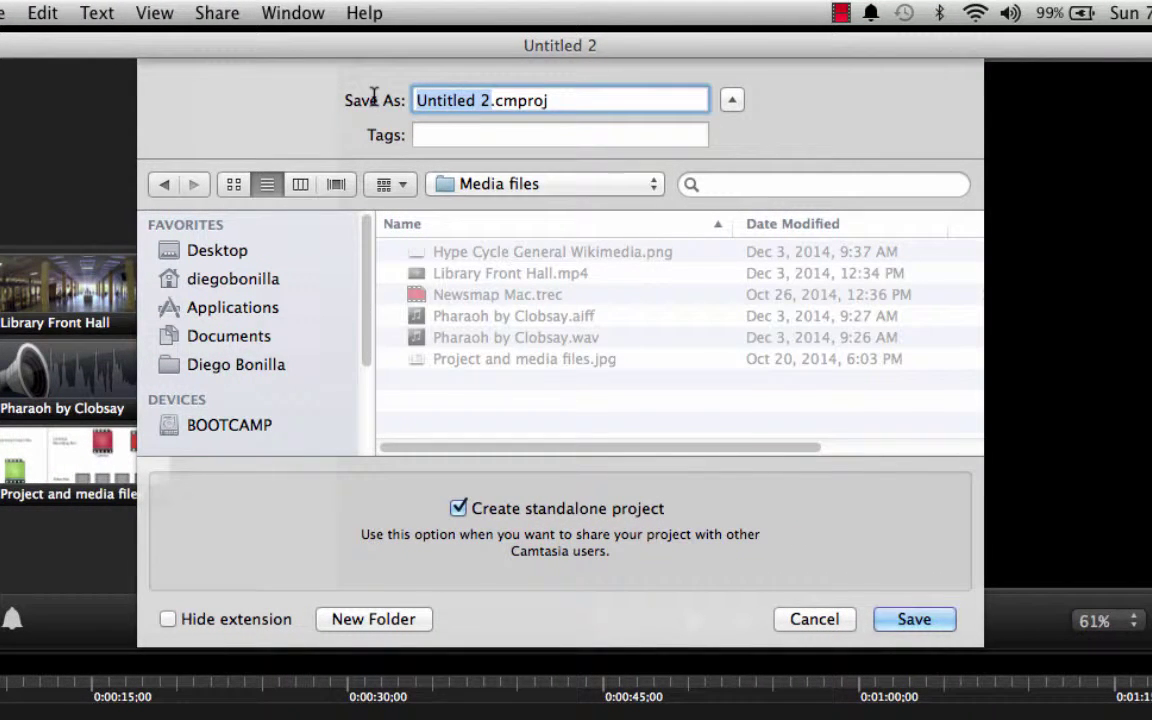
type("Multiple tracks")
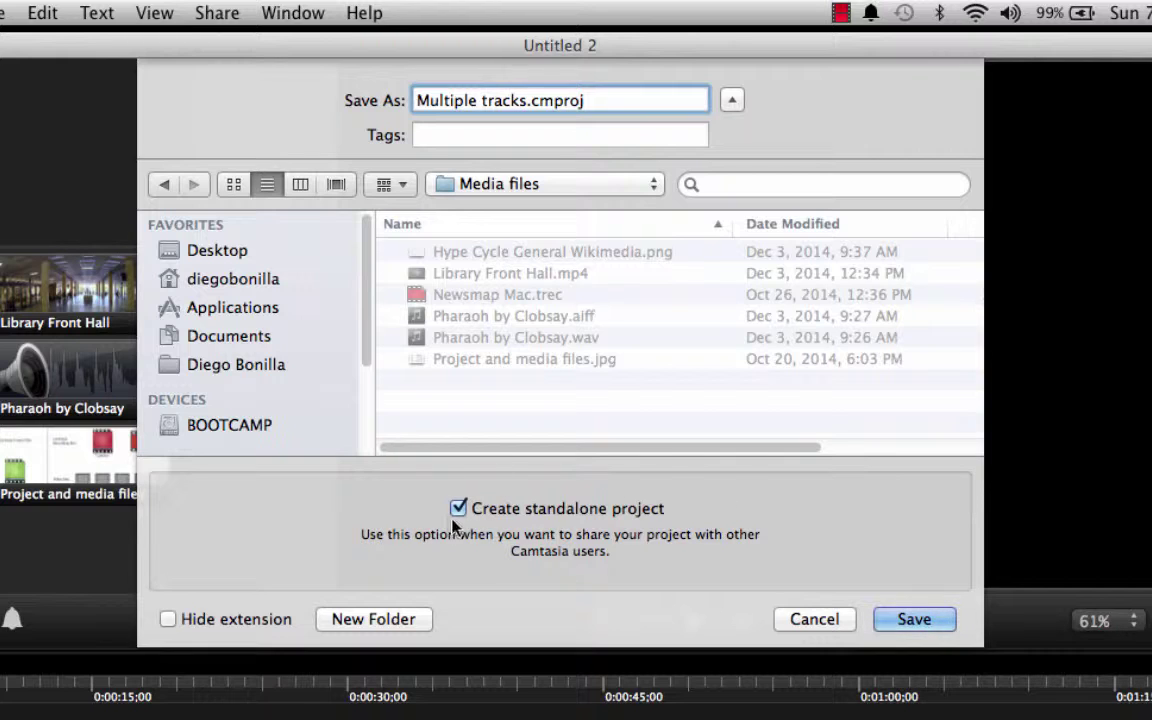
left_click(914, 620)
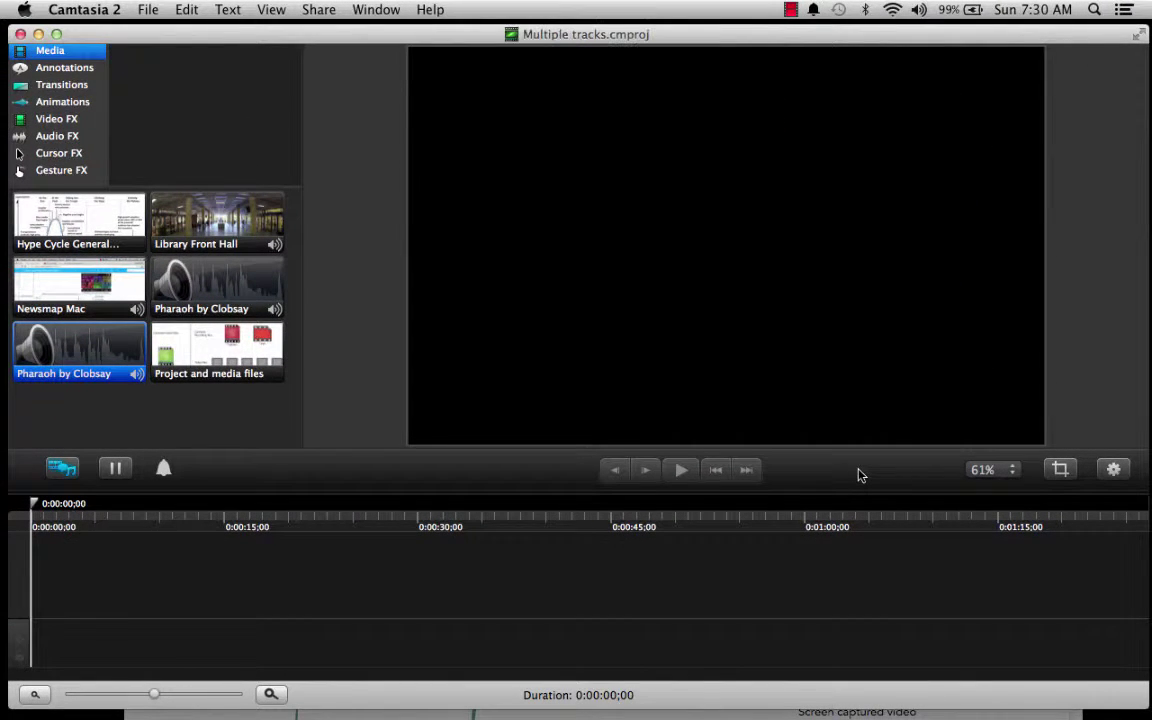
- Minimize the project window and compare the sizes of Multiple tracks.cmproj and Newsmap Mac.trec in the Media files folder
left_click(38, 34)
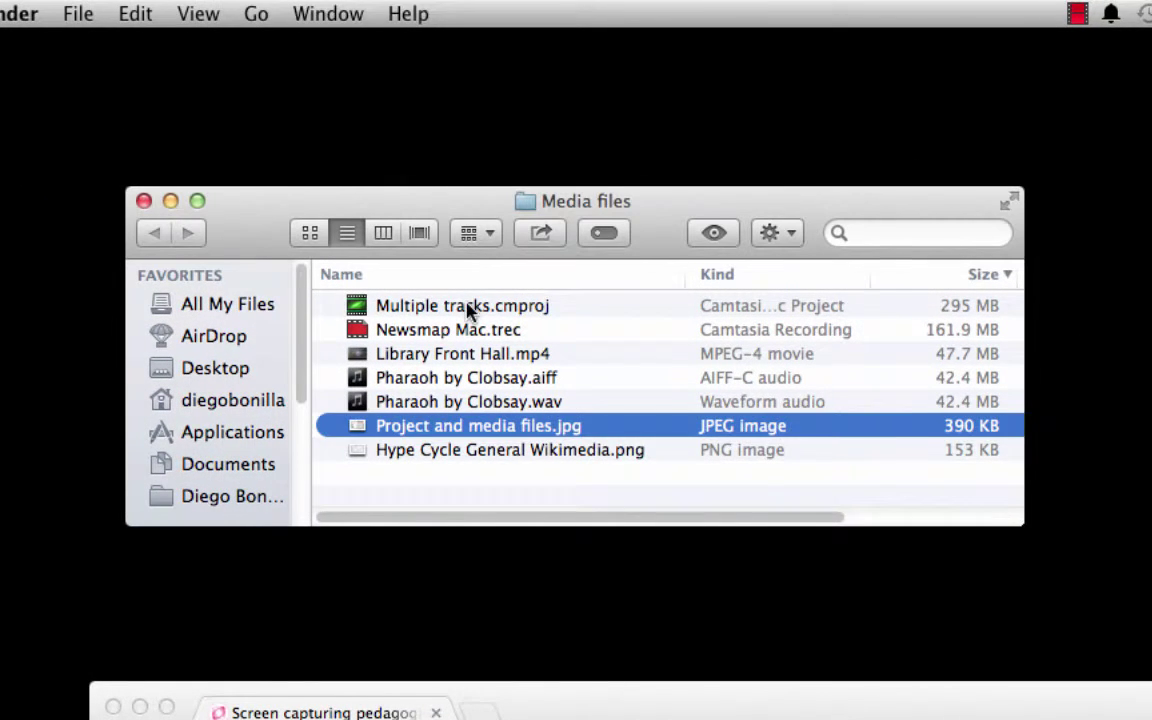
left_click(469, 312)
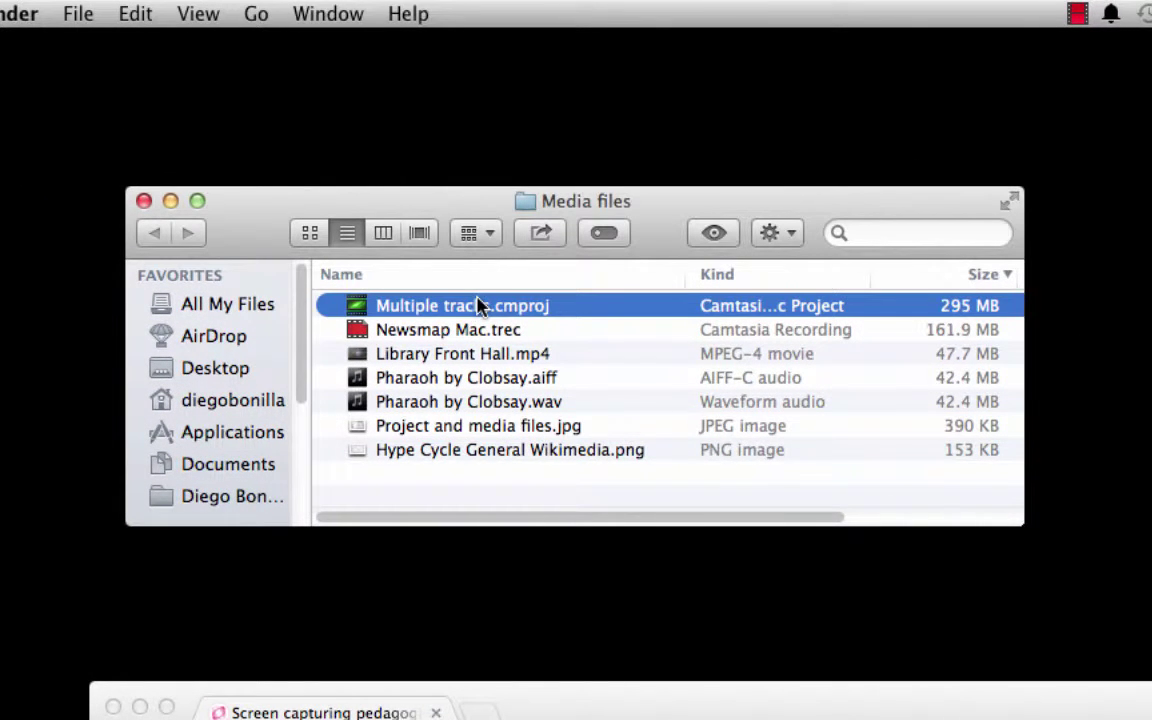
left_click(980, 329)
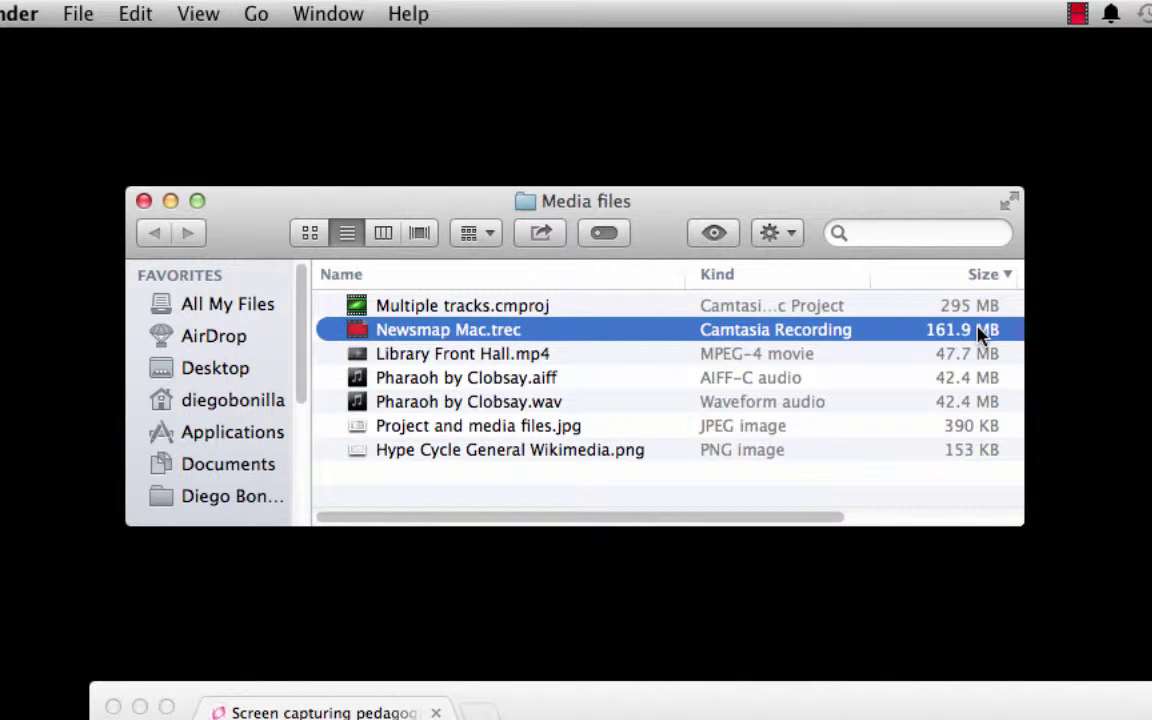
- Compare the size of Multiple tracks.cmproj with the source media files in the Media files folder
left_click(970, 457, "shift")
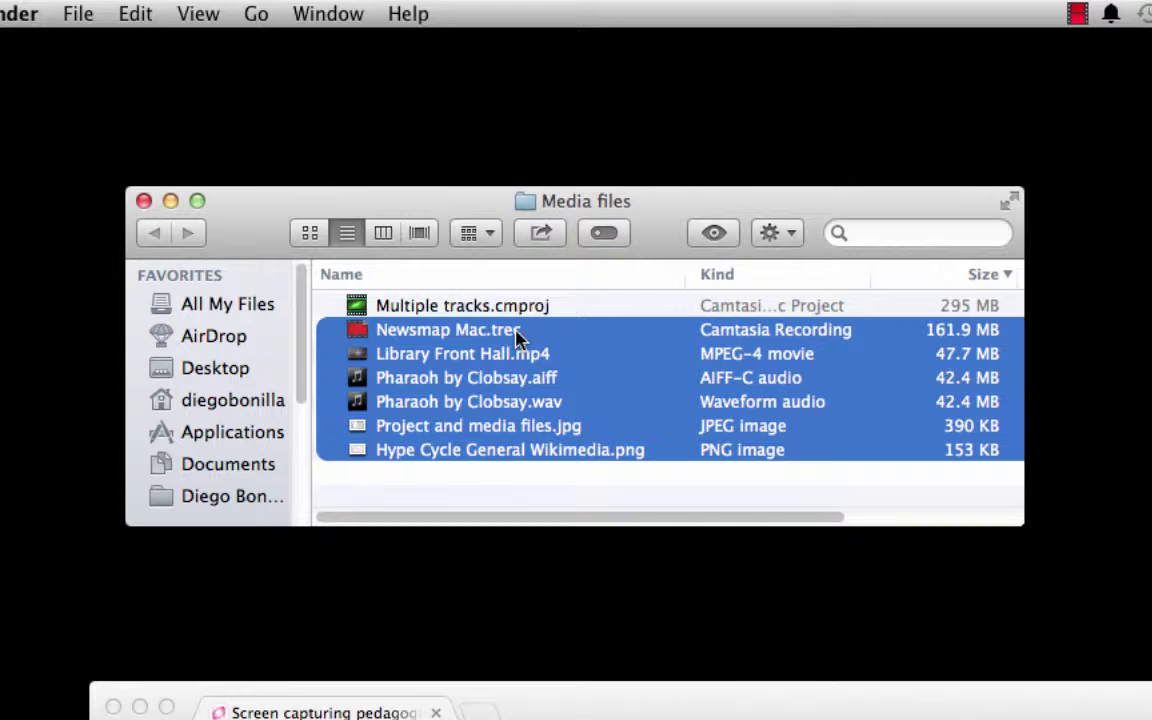
left_click(476, 310)
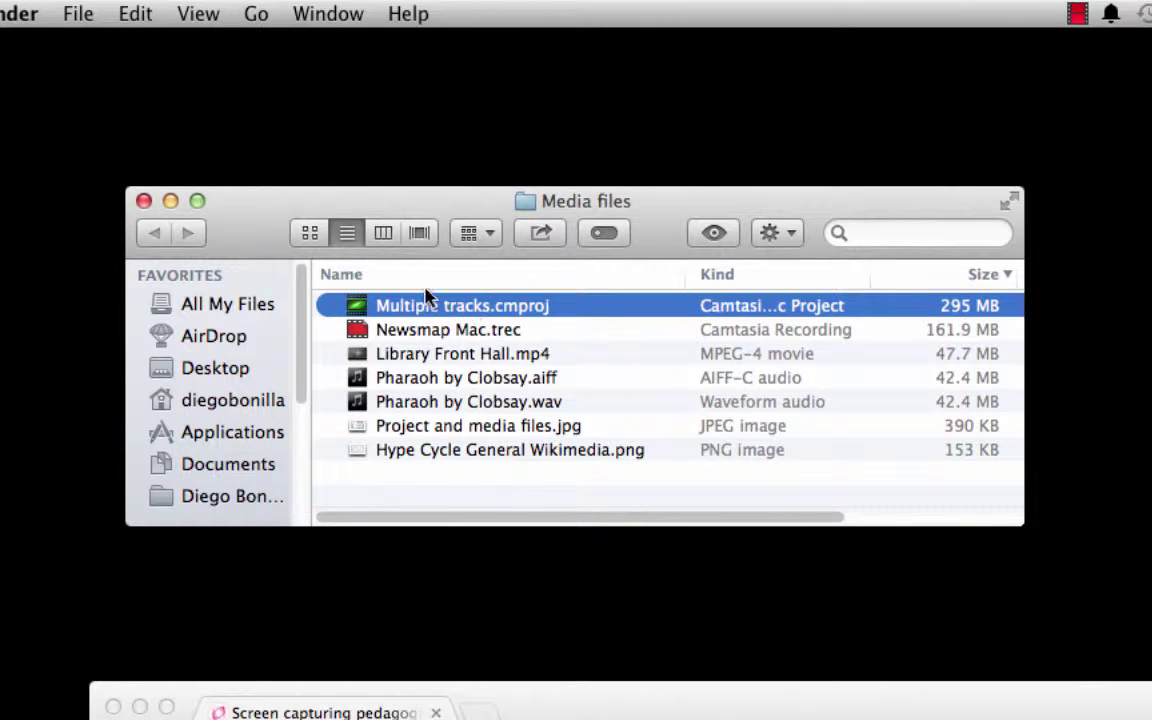
left_click(776, 336)
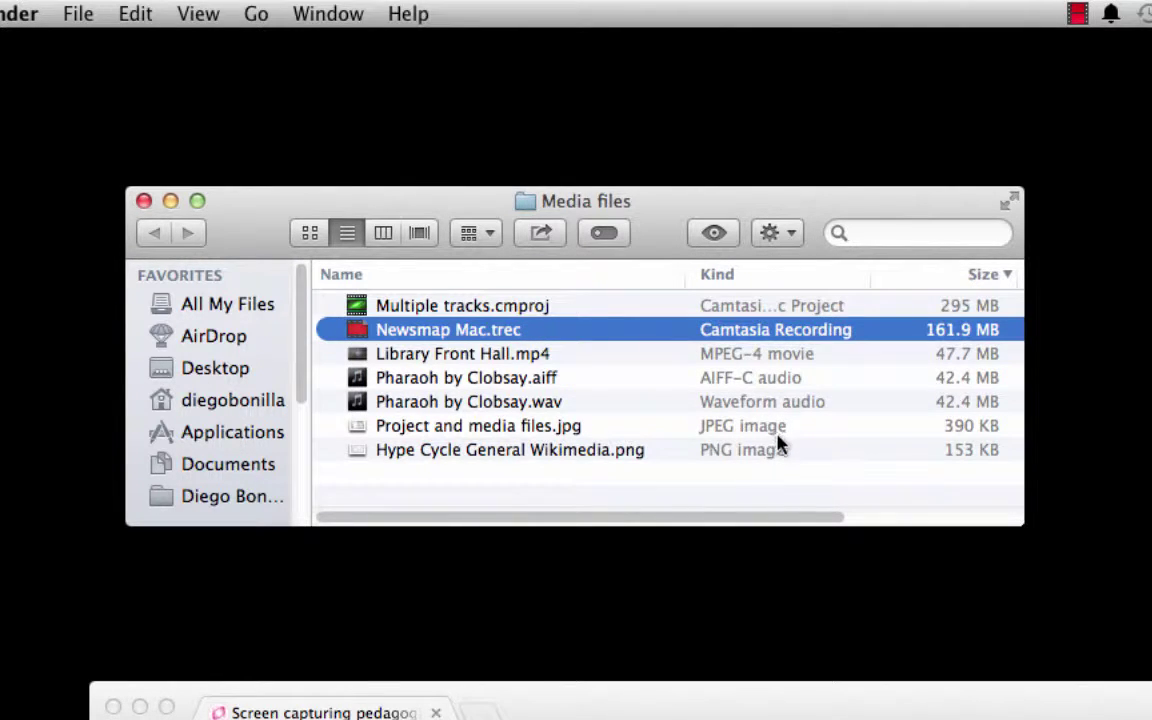
left_click(476, 308)
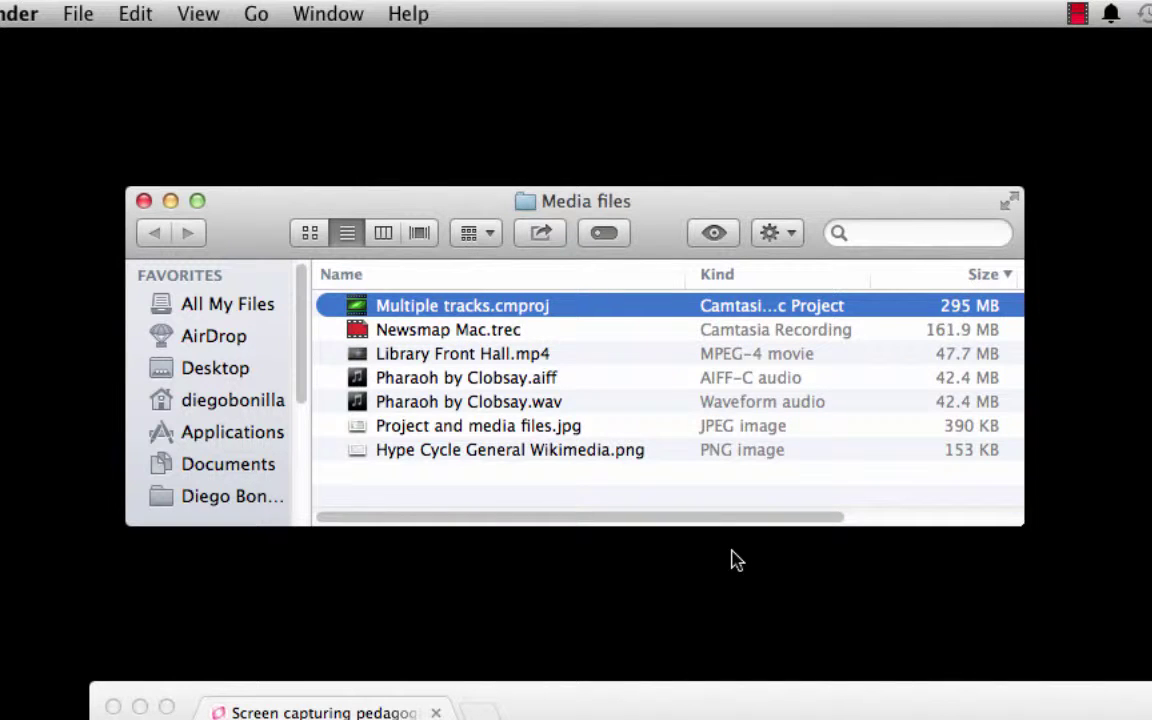
- Restore the minimized Multiple tracks project and place the Newsmap Mac recording on the bottom track, starting at 0:00:00;00
left_click(929, 590)
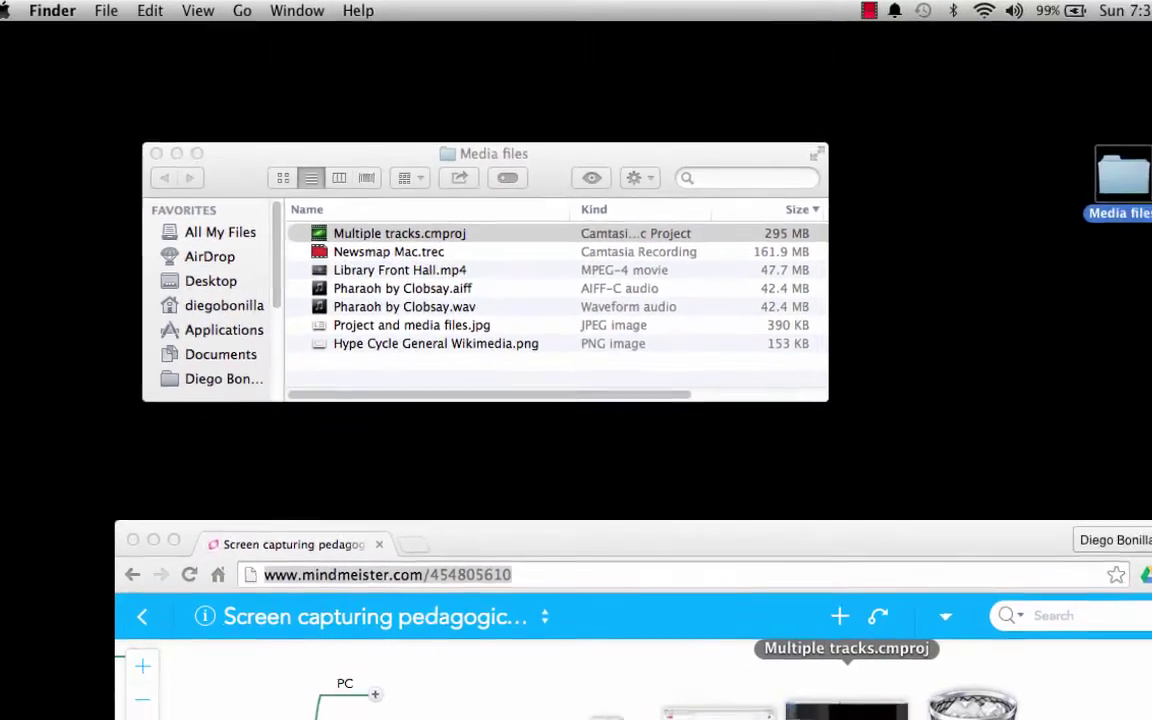
left_click(846, 712)
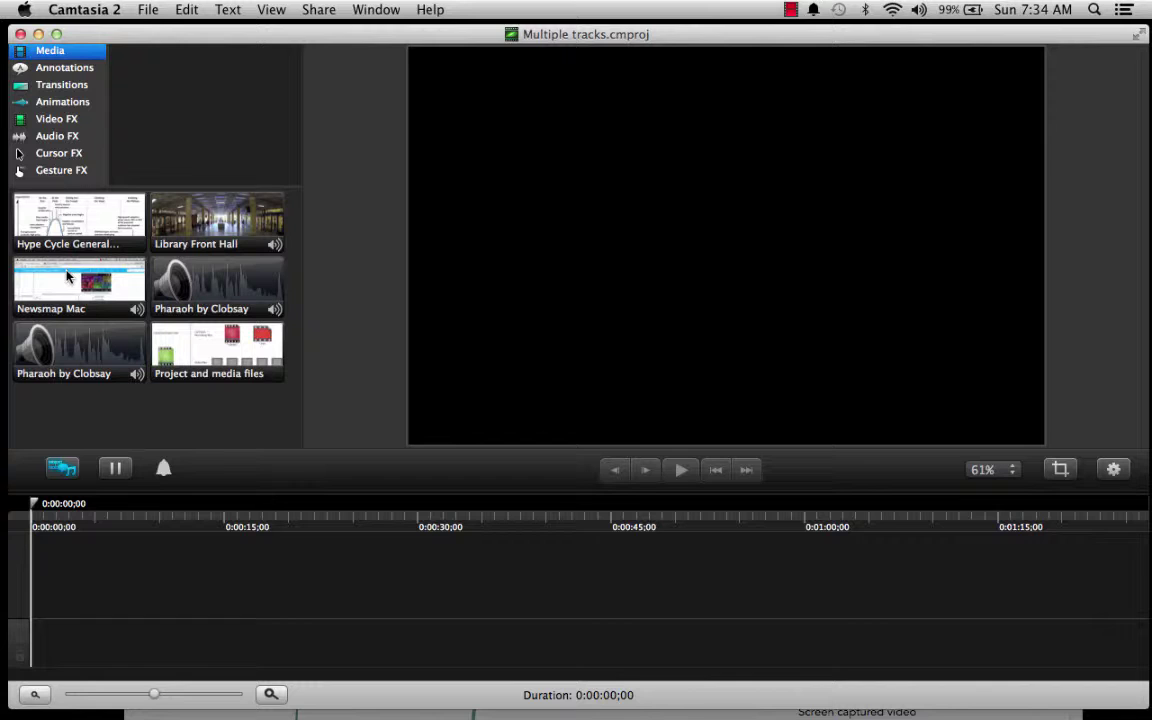
left_click(64, 283)
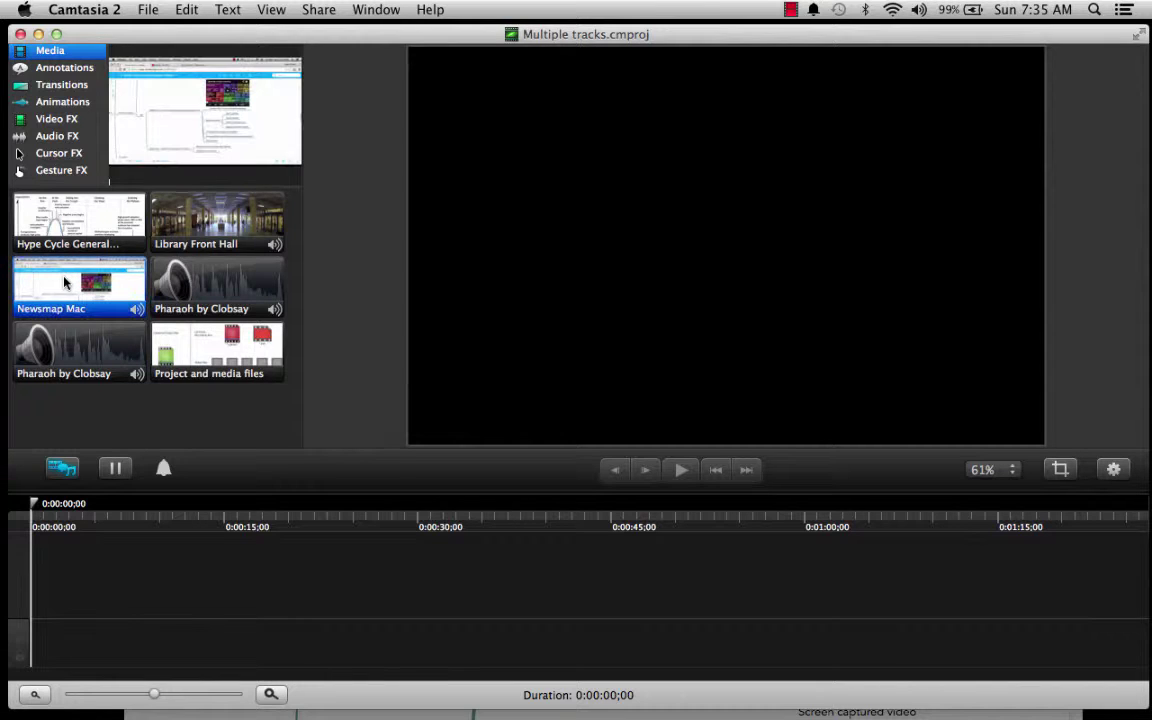
left_click_drag(57, 278, 154, 648)
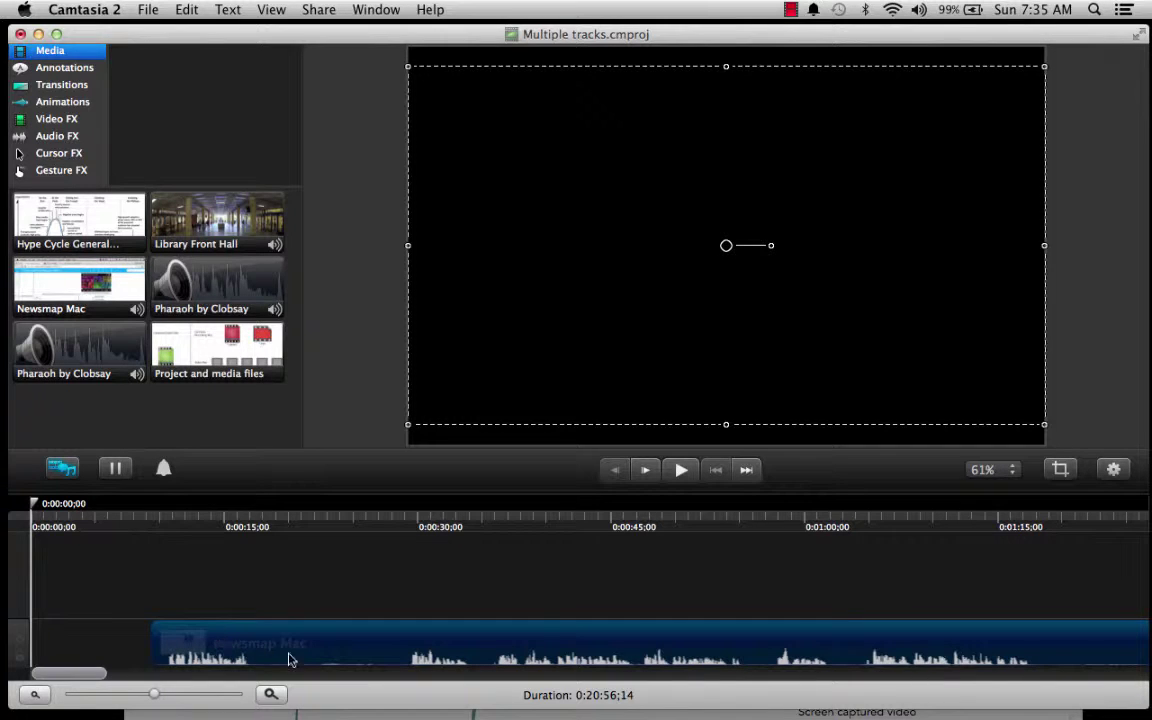
left_click_drag(361, 658, 238, 650)
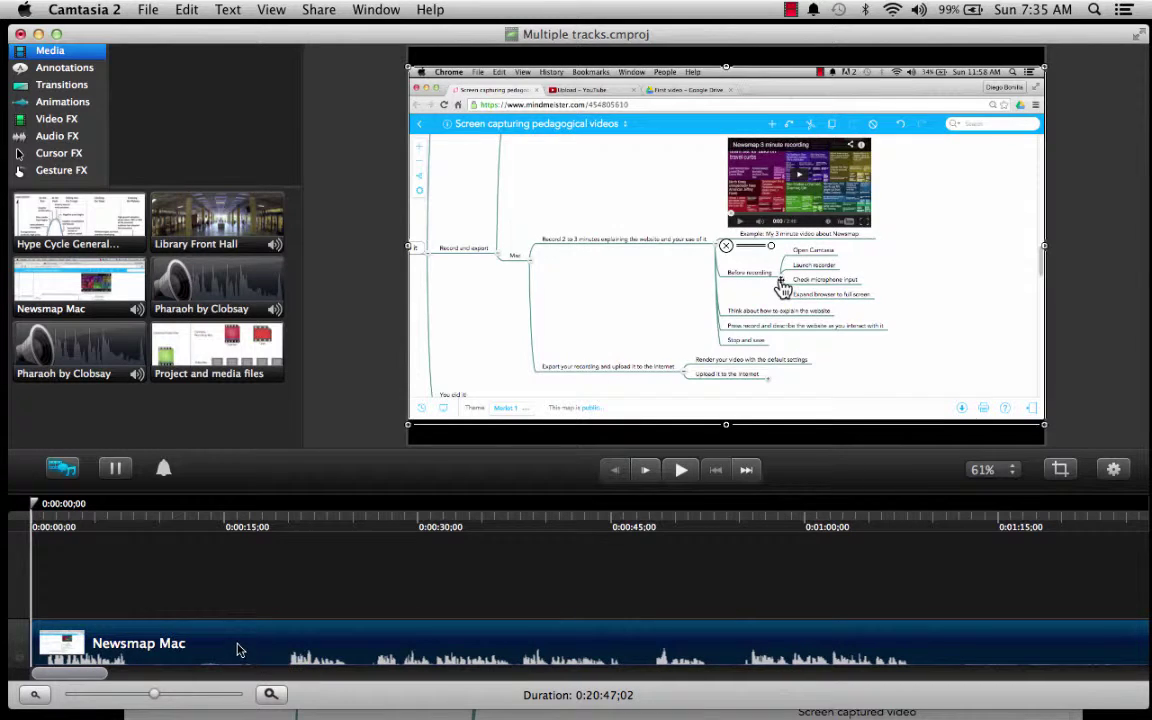
- Select the timeline range from 0:00:18;15 to 0:00:47;11 over the Newsmap Mac clip, and clear that selection
left_click(270, 531)
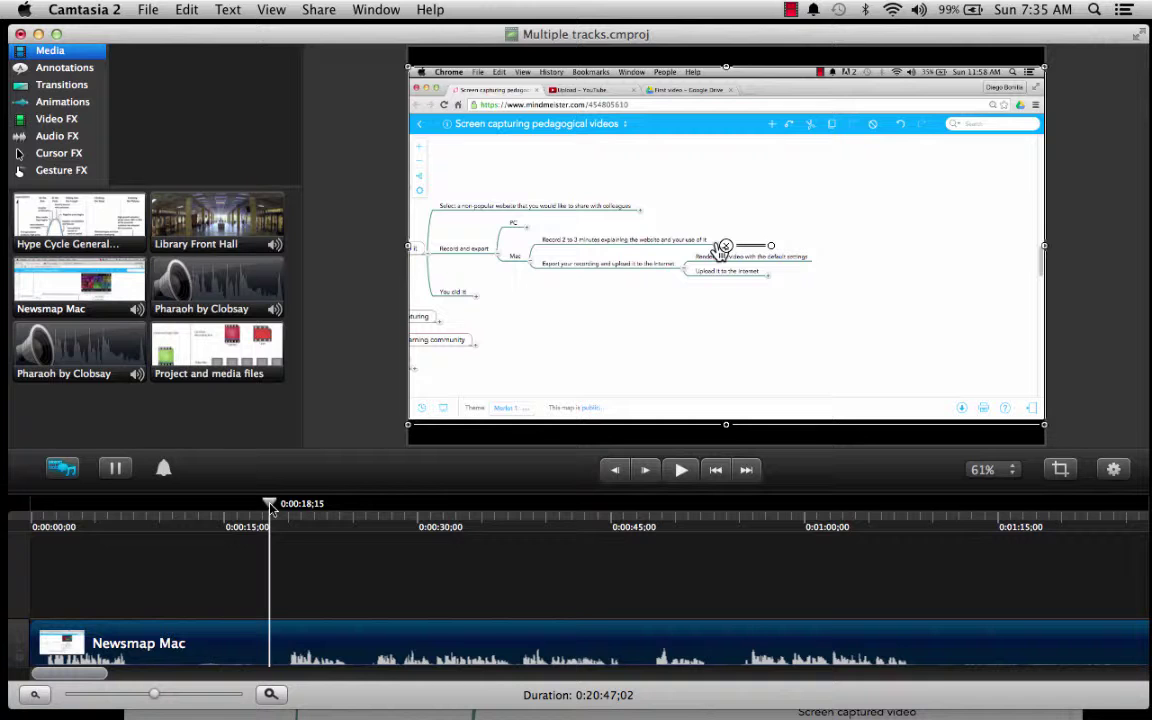
left_click_drag(270, 505, 641, 553)
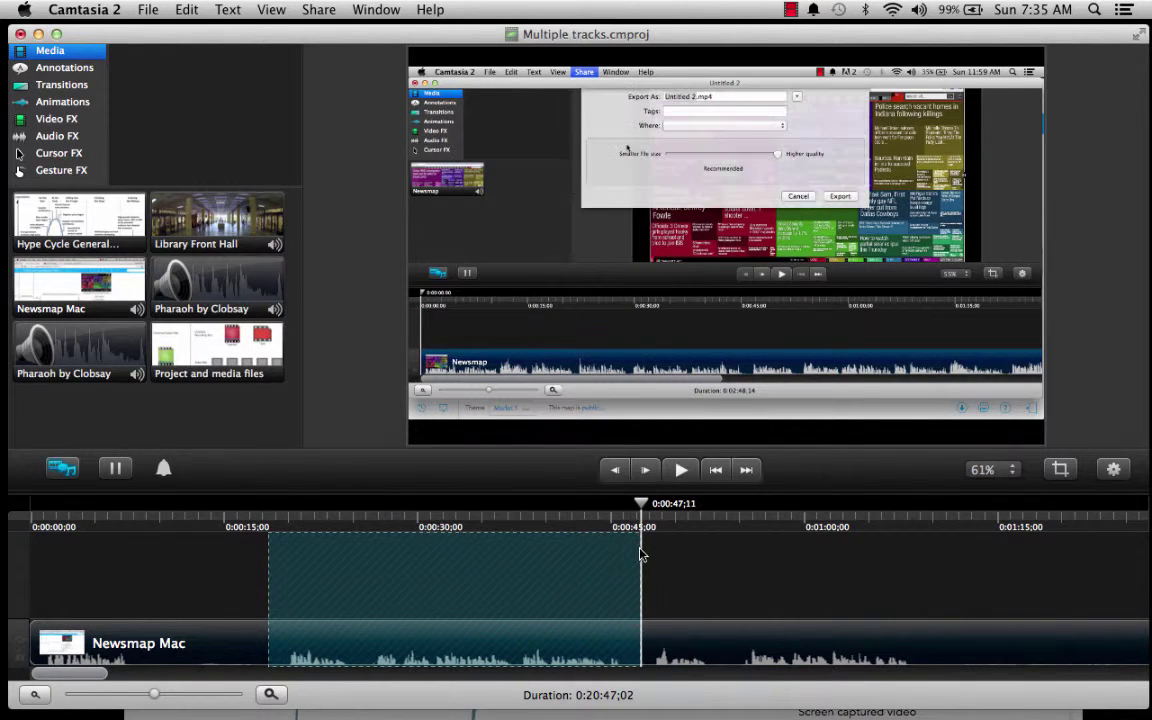
left_click(402, 652)
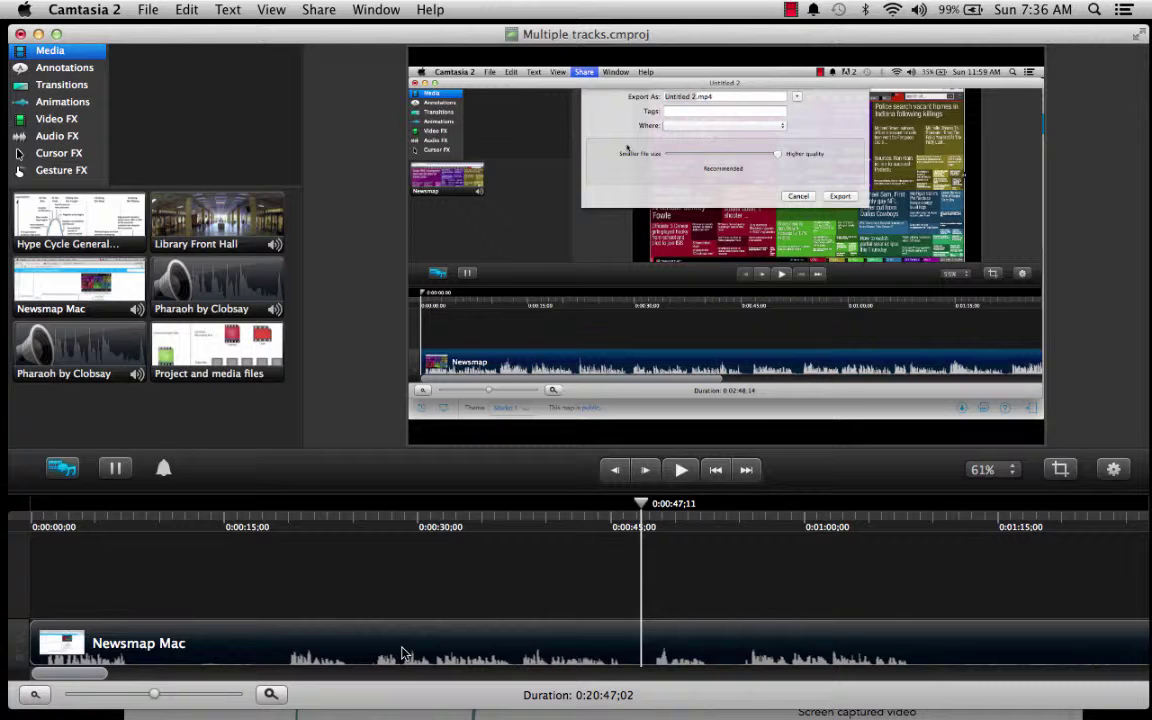
- Split the Newsmap Mac clip at 0:00:25;25
left_click(365, 527)
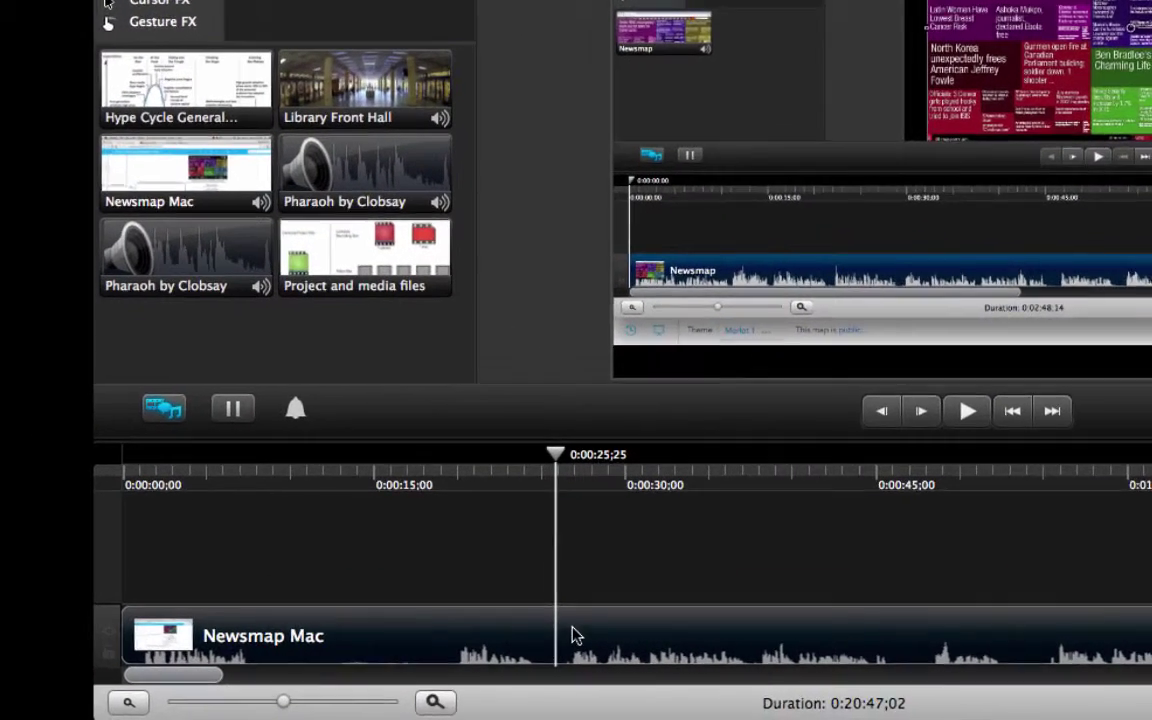
left_click(378, 644)
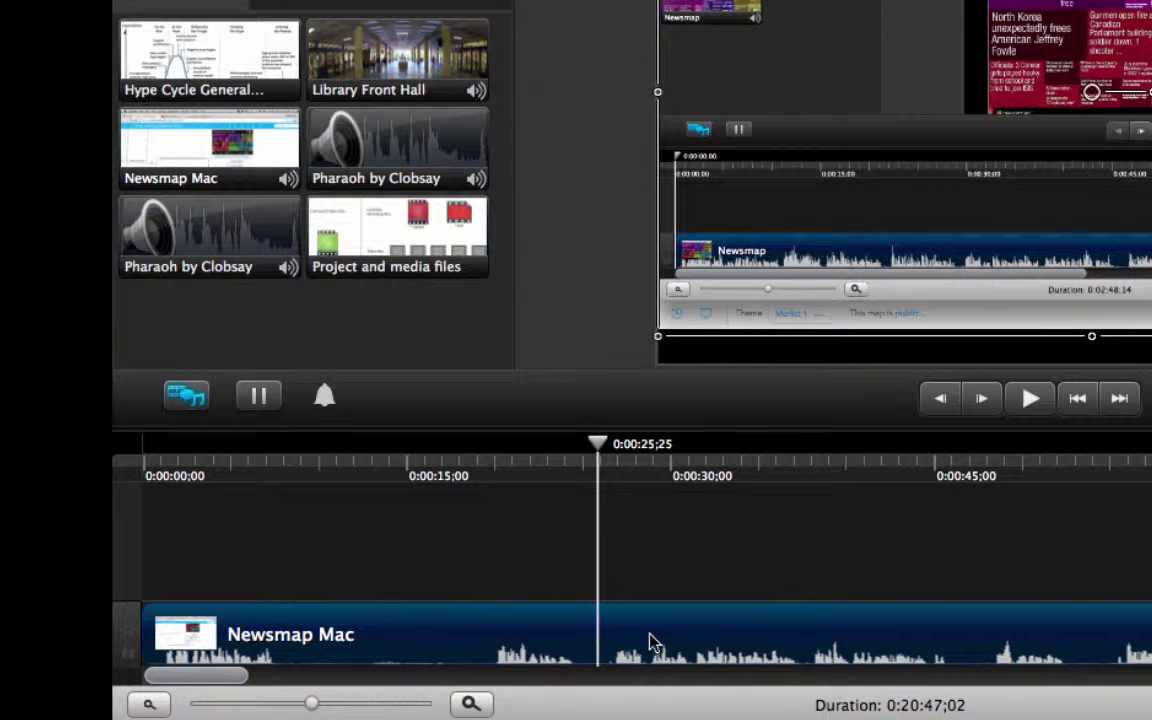
right_click(640, 642)
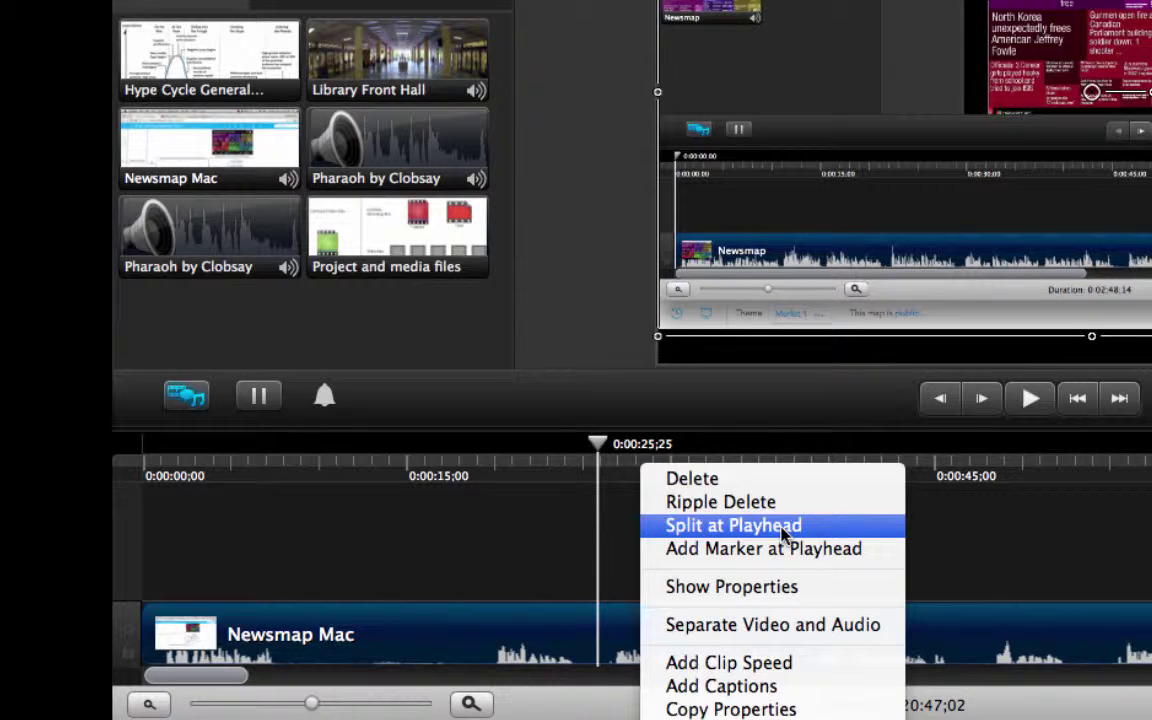
left_click(843, 532)
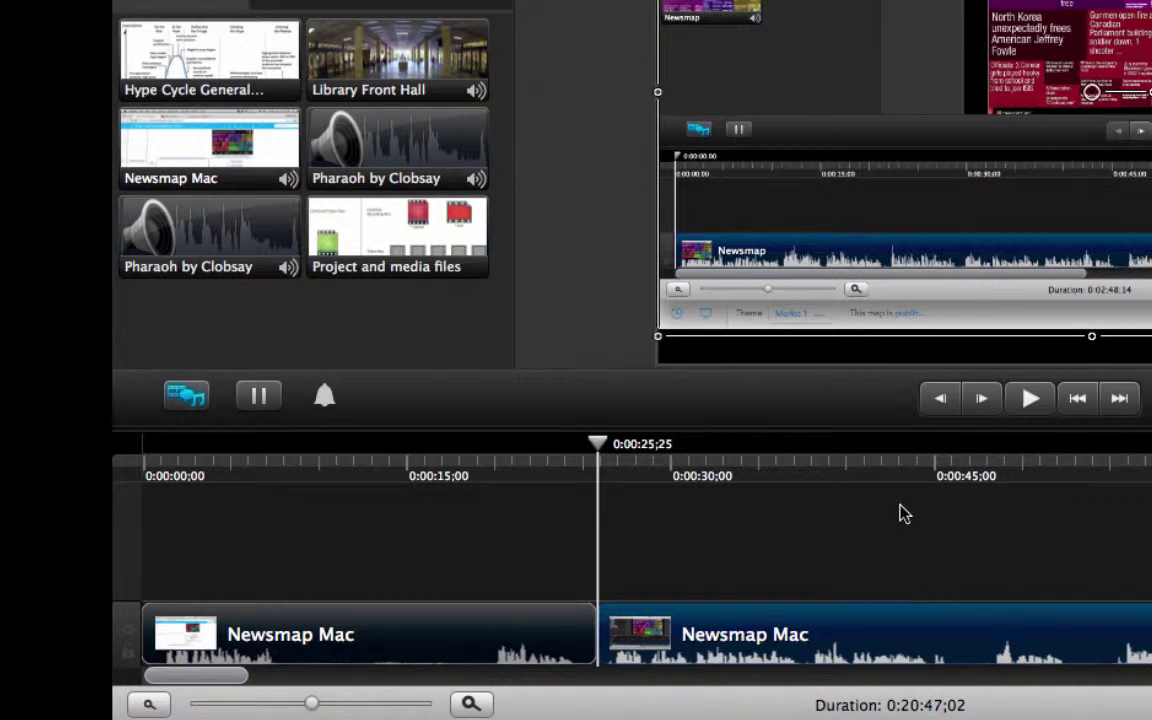
- Split the second Newsmap Mac segment at 0:00:47;03
left_click(972, 470)
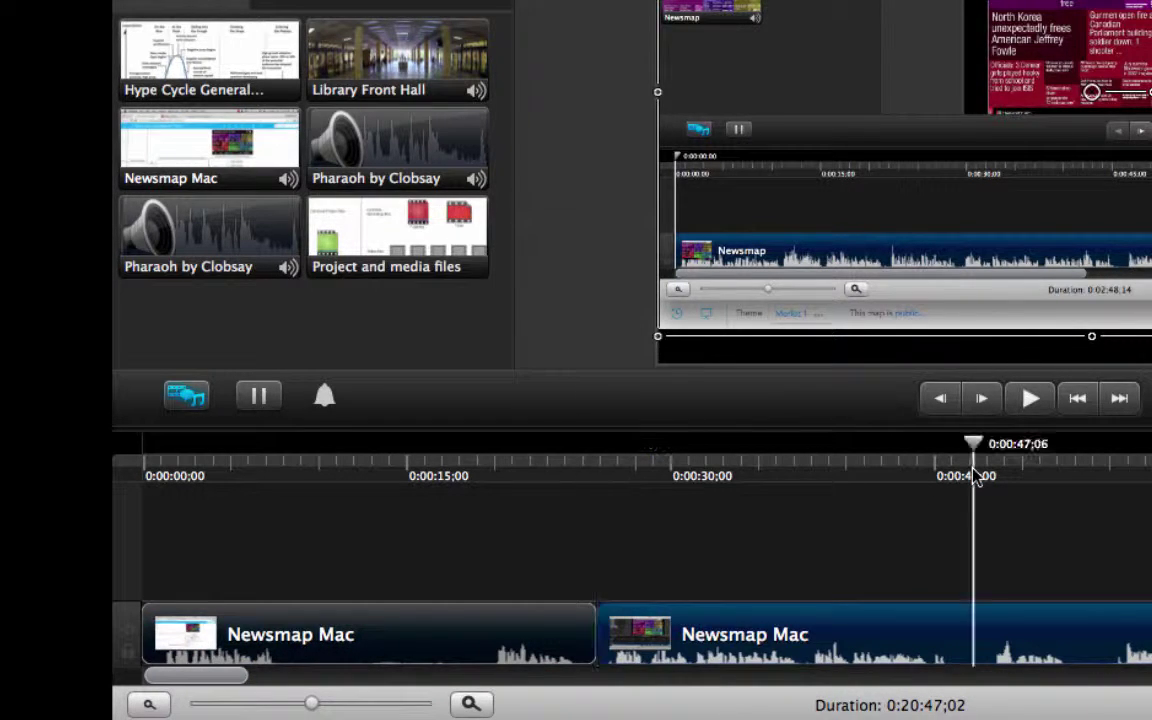
left_click(962, 458)
mouse_move(965, 458)
left_mouse_down()
mouse_move(957, 470)
mouse_move(971, 472)
left_mouse_up()
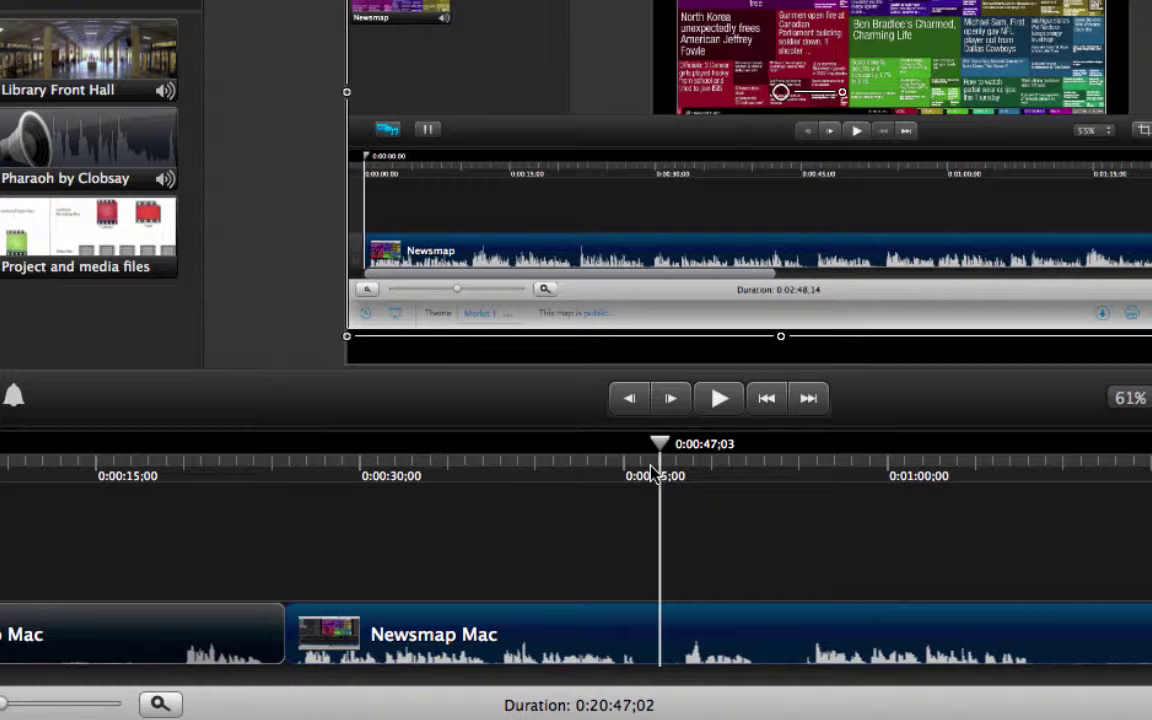
right_click(697, 633)
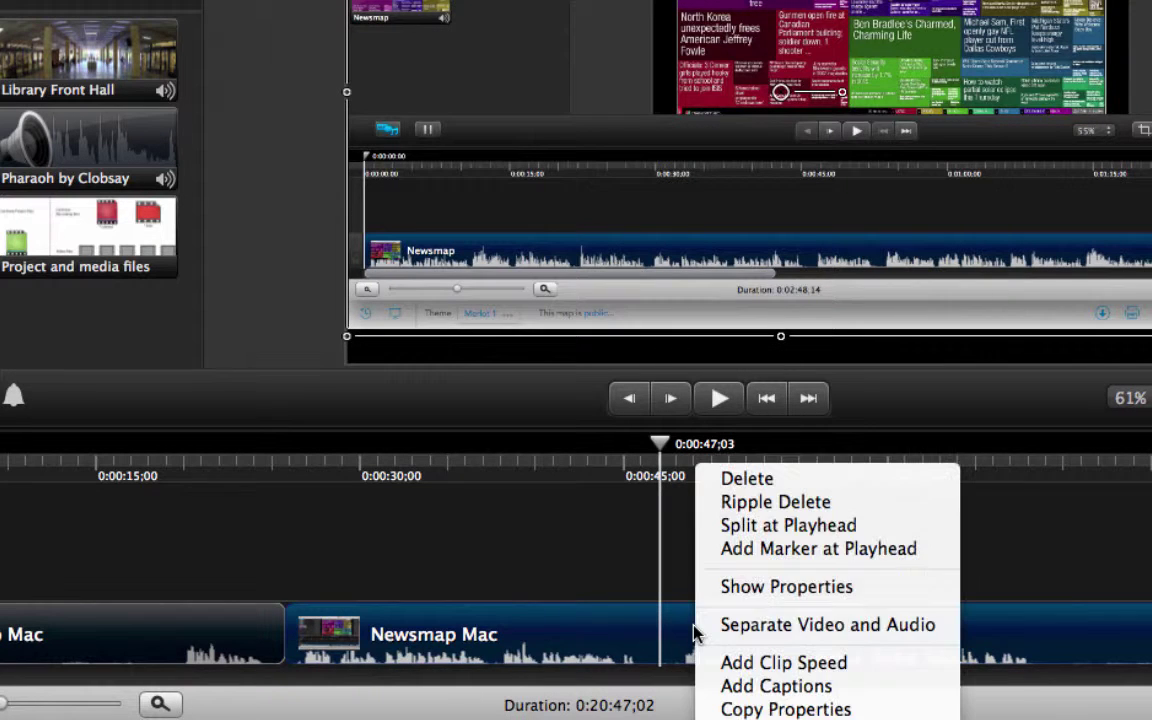
left_click(744, 525)
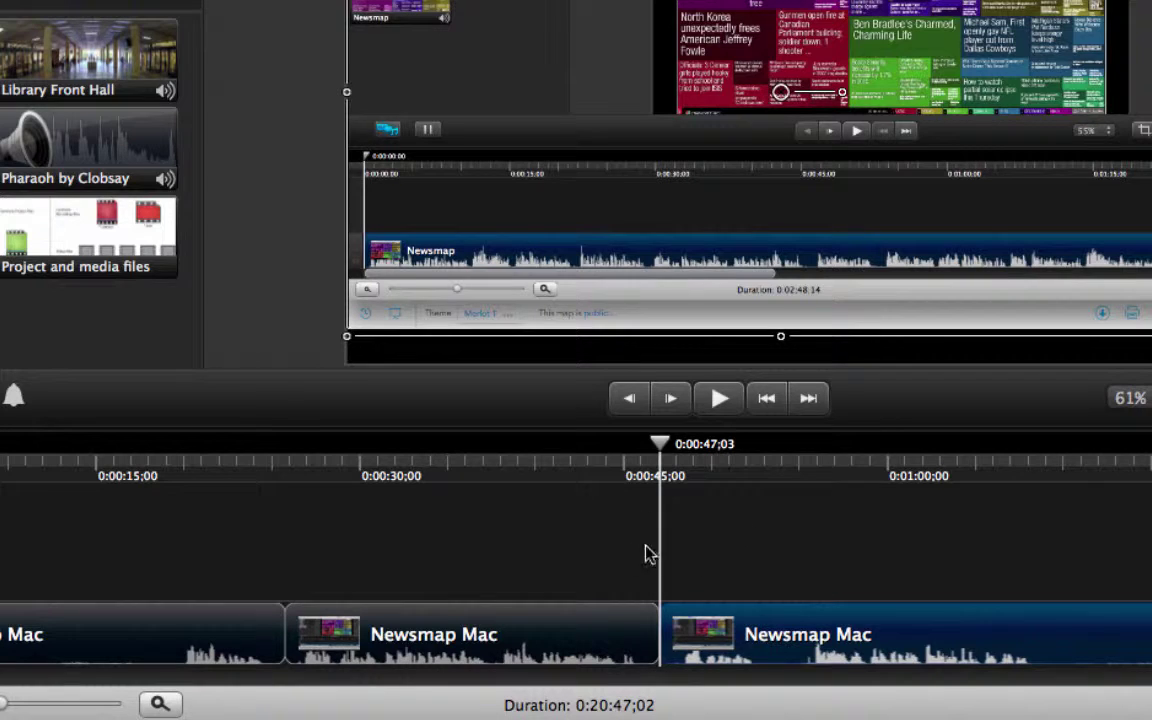
- Move the middle Newsmap Mac segment to the track above so it overlaps the first one, and close the gap on the bottom track
left_click(447, 641)
left_click(447, 641)
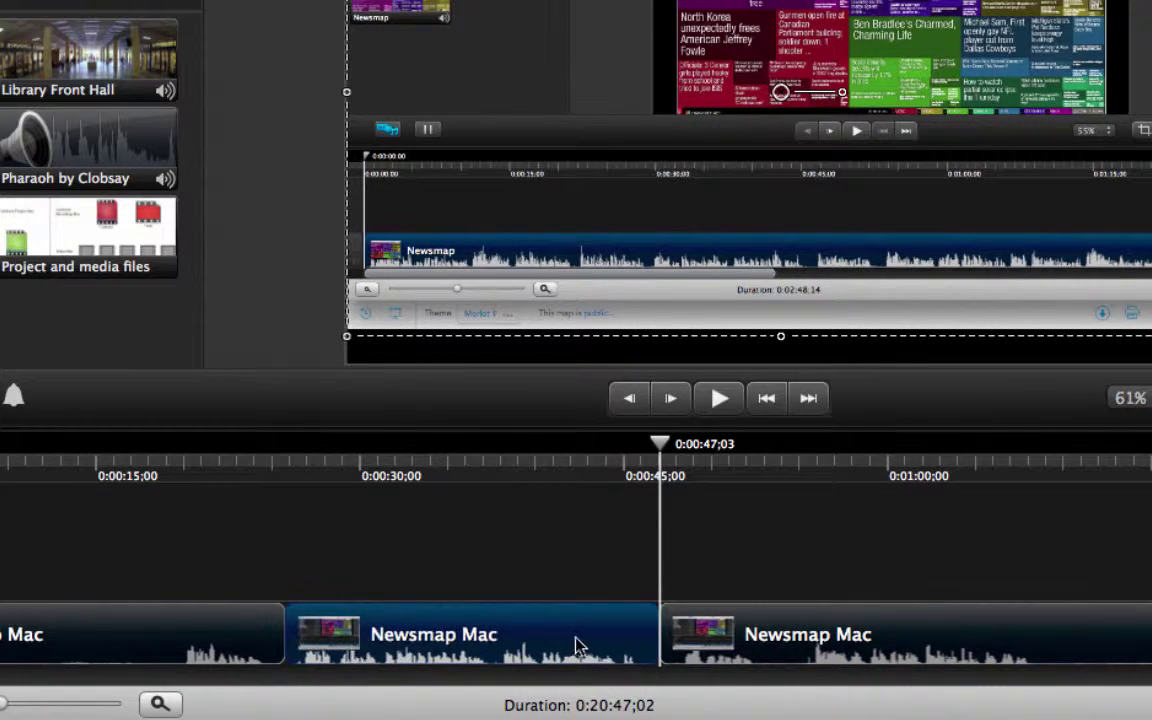
left_click_drag(492, 651, 494, 571)
left_click_drag(360, 576, 832, 567)
left_click_drag(1084, 653, 720, 643)
left_click(209, 470)
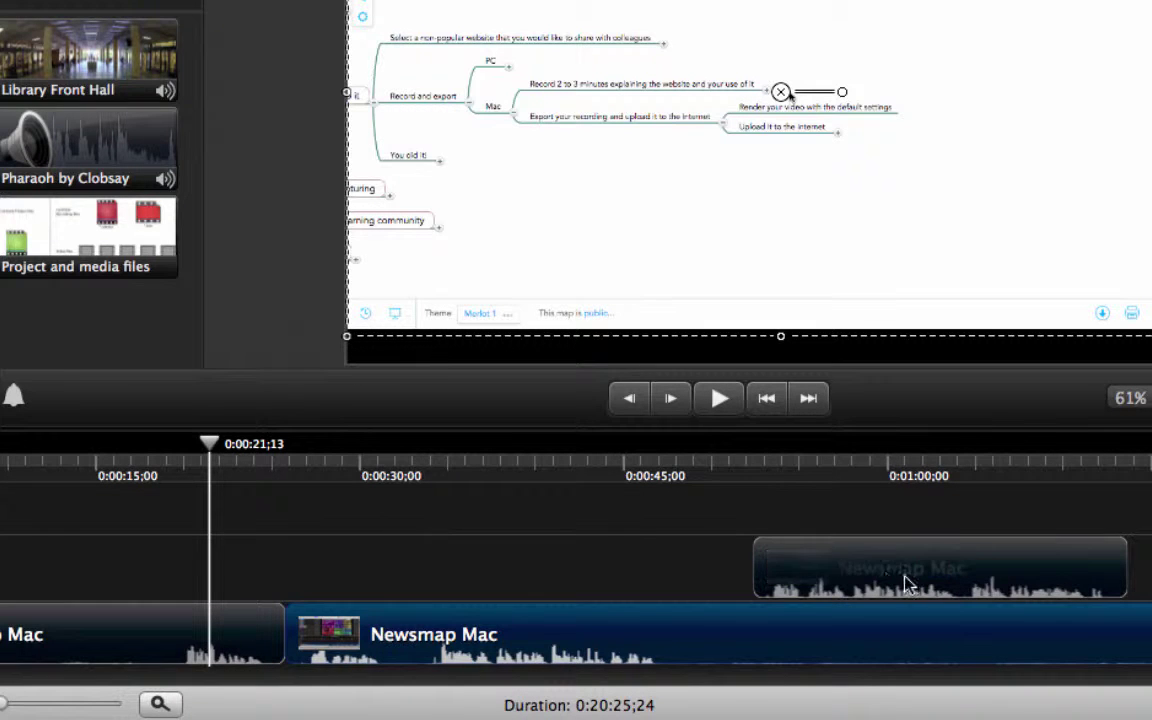
left_click_drag(900, 585, 130, 577)
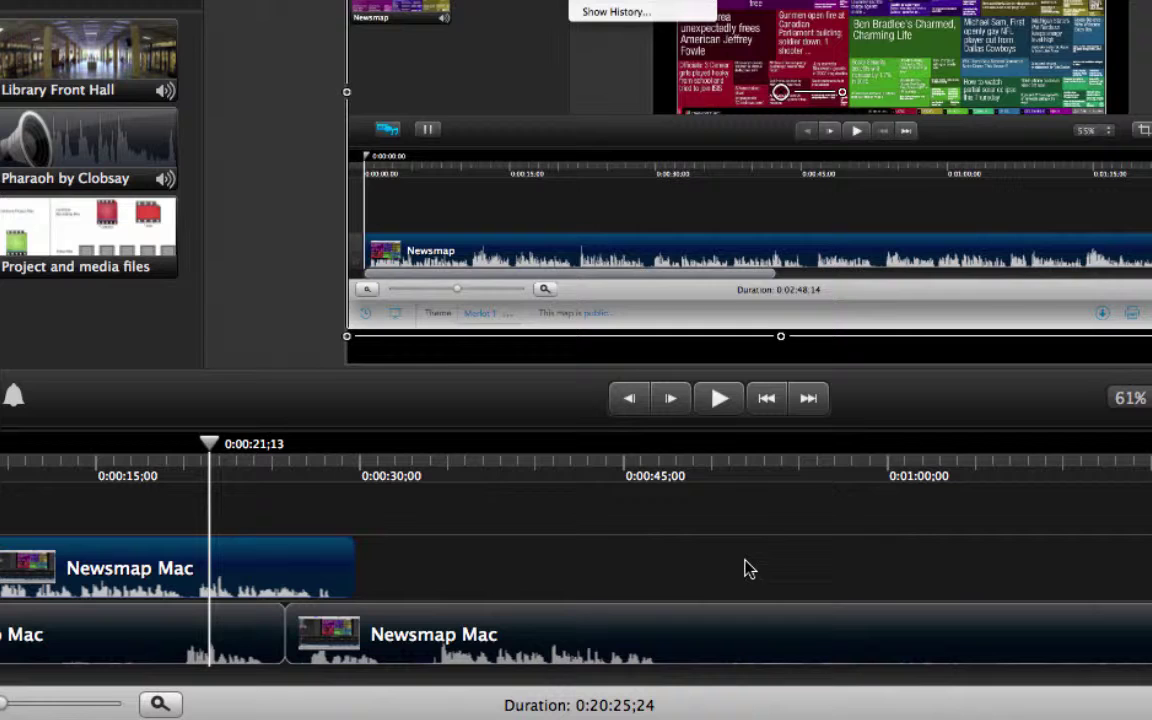
- Split the last Newsmap Mac segment on the bottom track at 0:00:47;12 and shift its remainder later to open a gap
left_click(680, 477)
left_click_drag(681, 476, 666, 462)
left_click(705, 643)
right_click(705, 643)
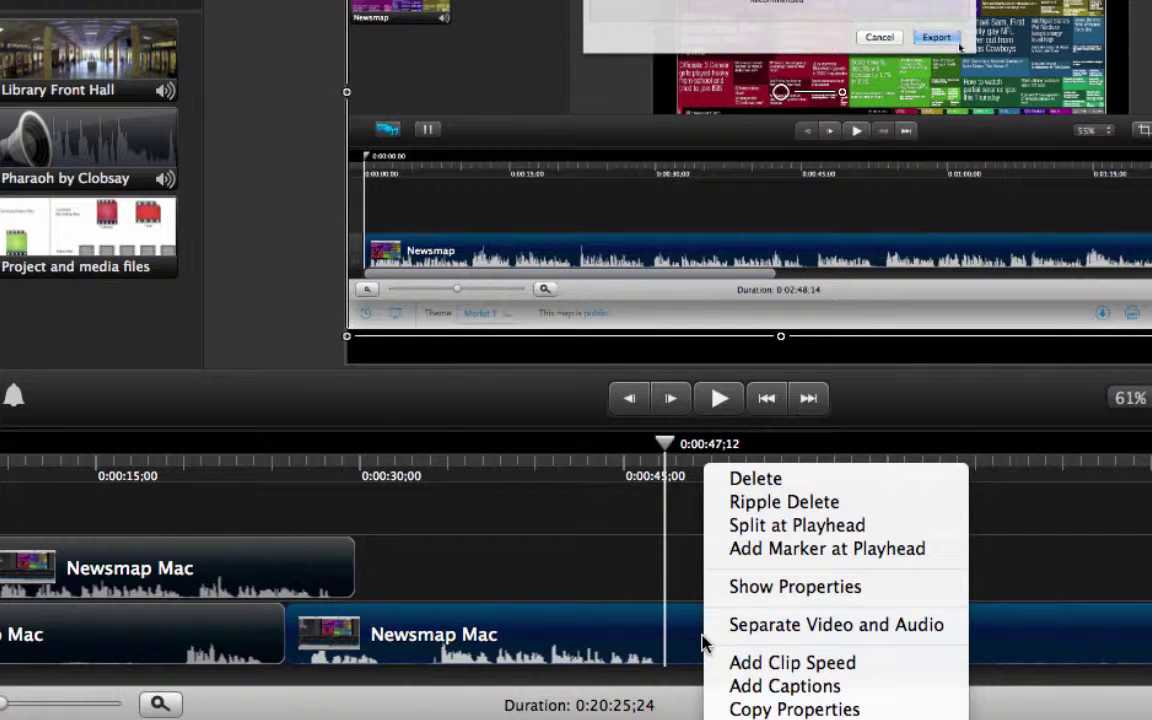
left_click(797, 527)
left_click_drag(714, 637, 1150, 665)
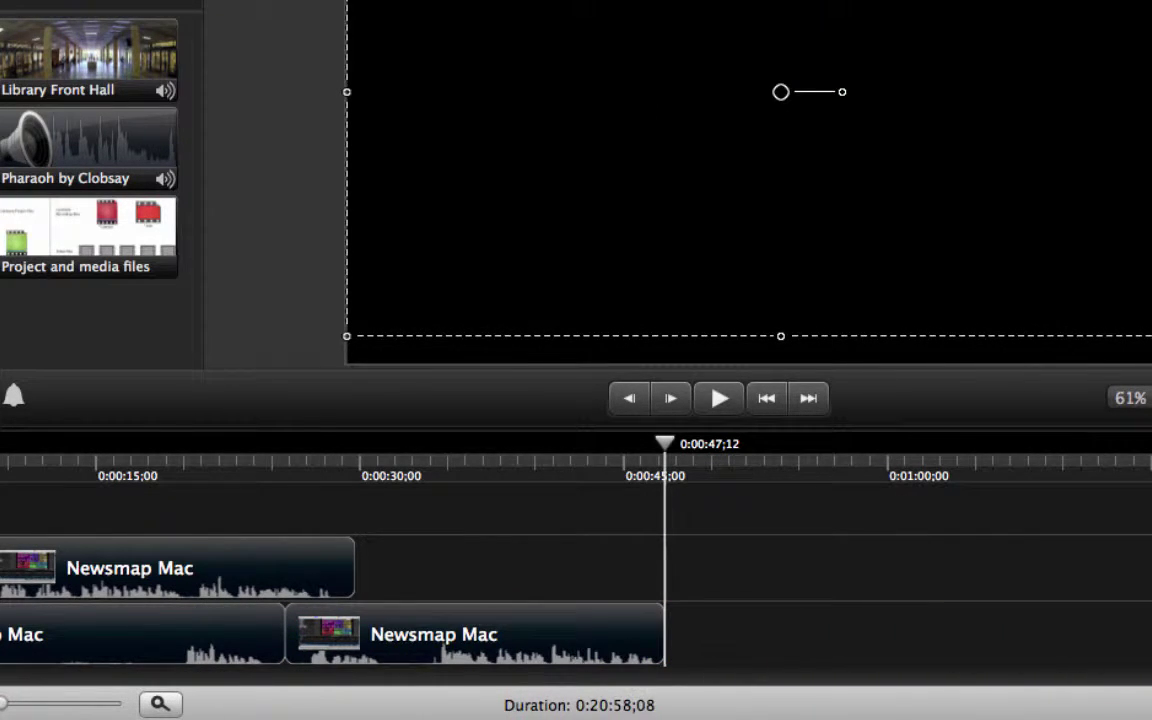
- Move the upper-track Newsmap Mac segment into the gap after 0:00:47;12 and butt the remaining segment against its end
left_click_drag(150, 555, 394, 555)
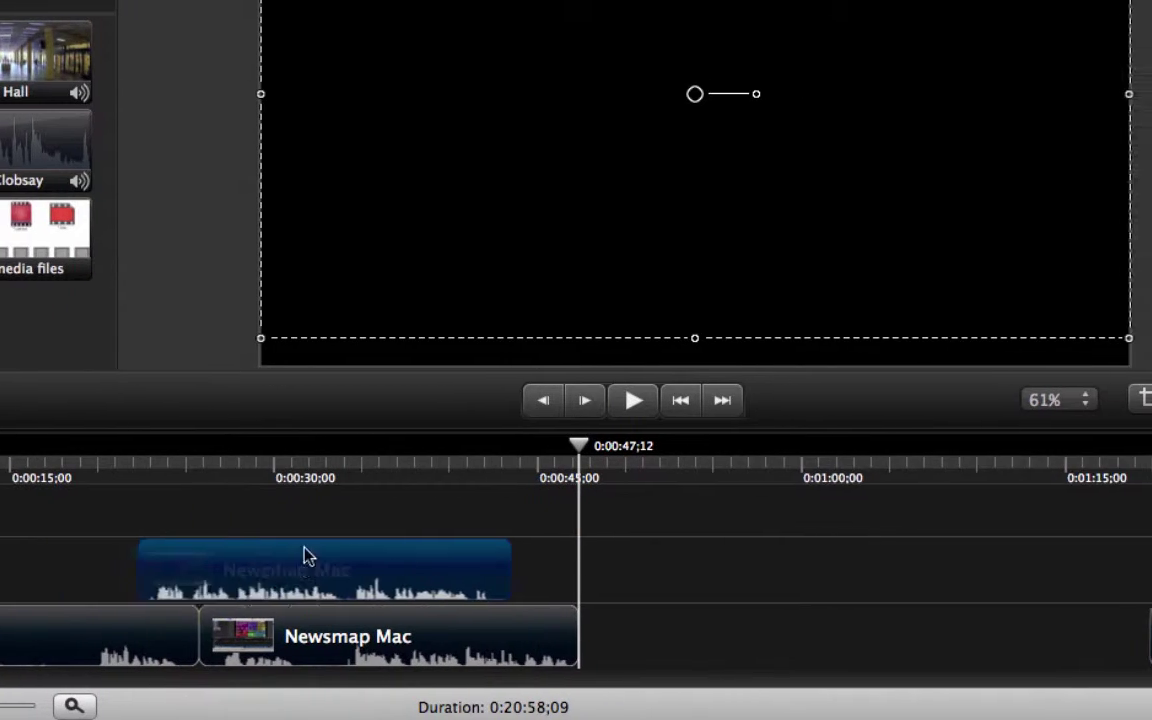
left_click_drag(307, 557, 753, 635)
left_click_drag(630, 638, 602, 643)
left_click_drag(1062, 643, 866, 551)
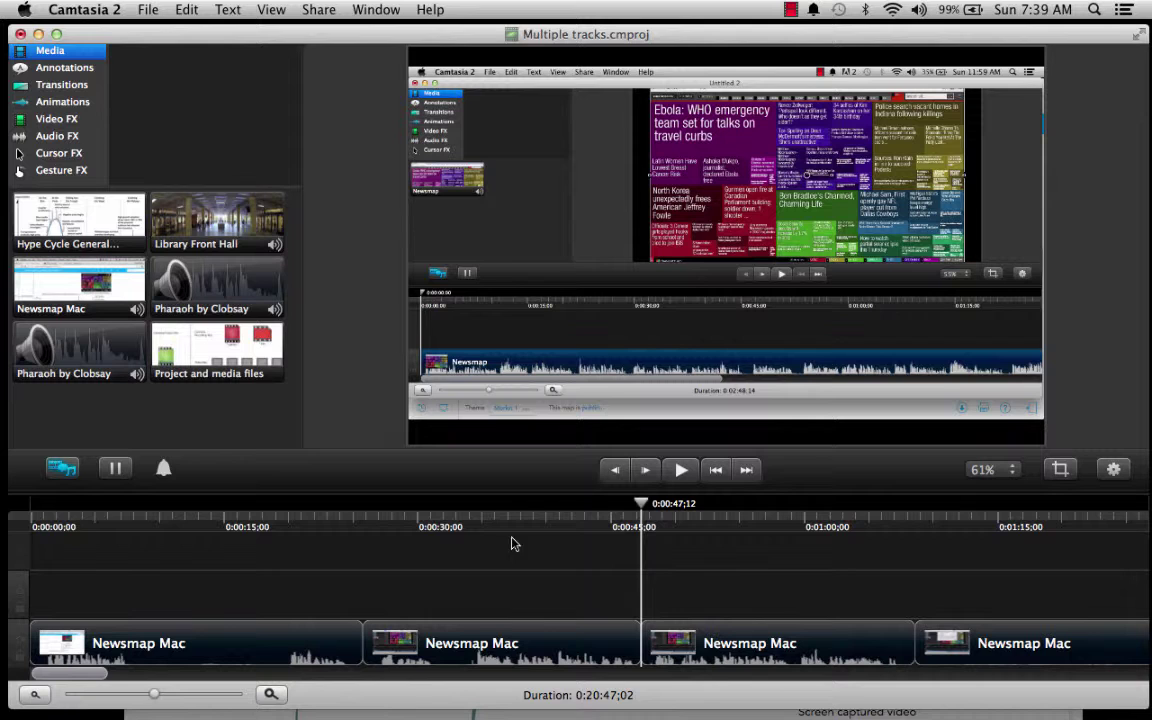
- Add the Library Front Hall video to the bottom track directly after the end of the last Newsmap Mac segment
left_click_drag(62, 679, 241, 697)
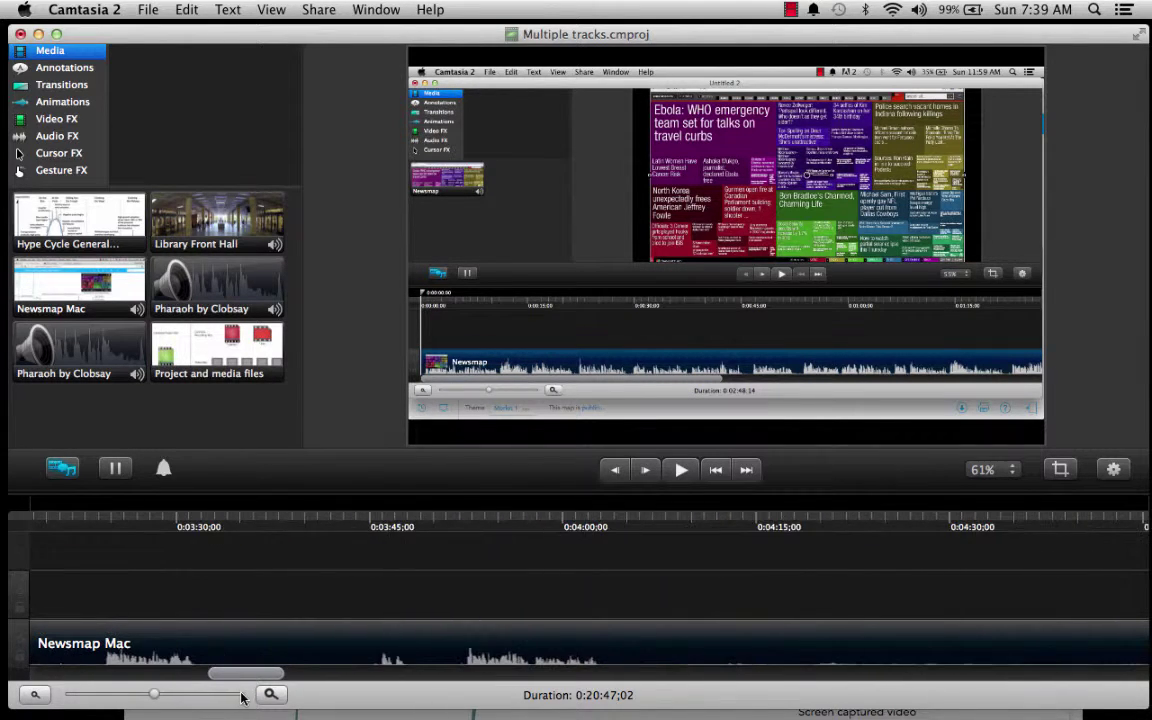
left_click_drag(155, 695, 119, 703)
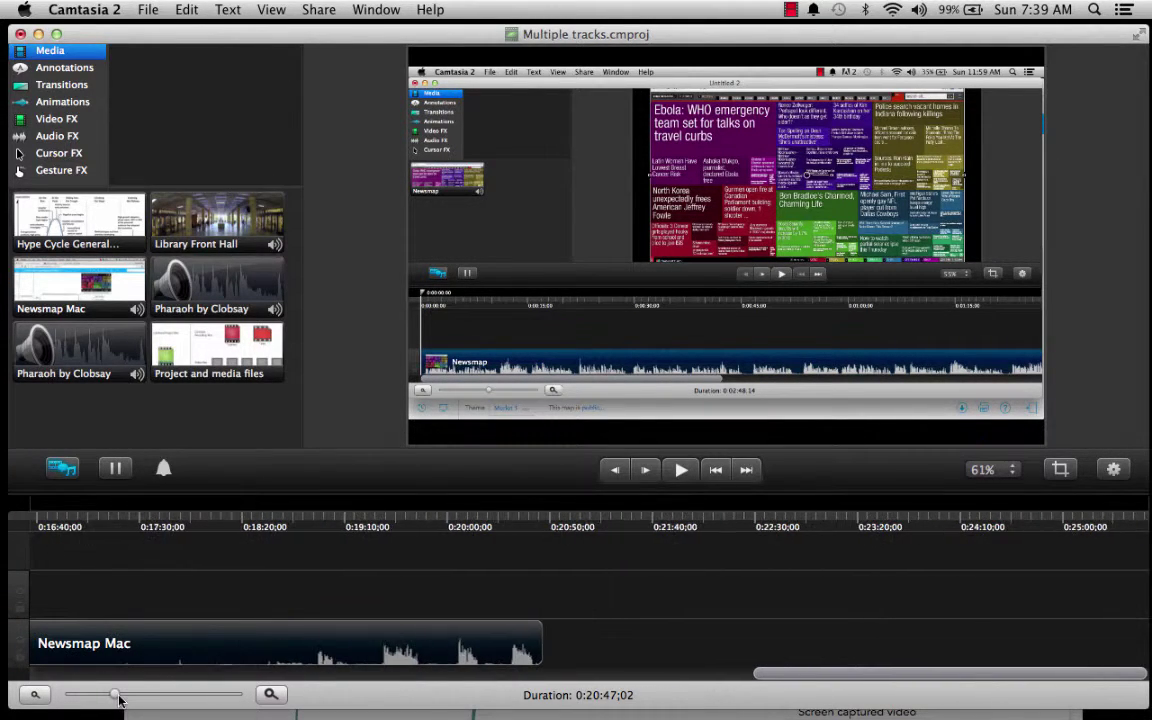
left_click(226, 220)
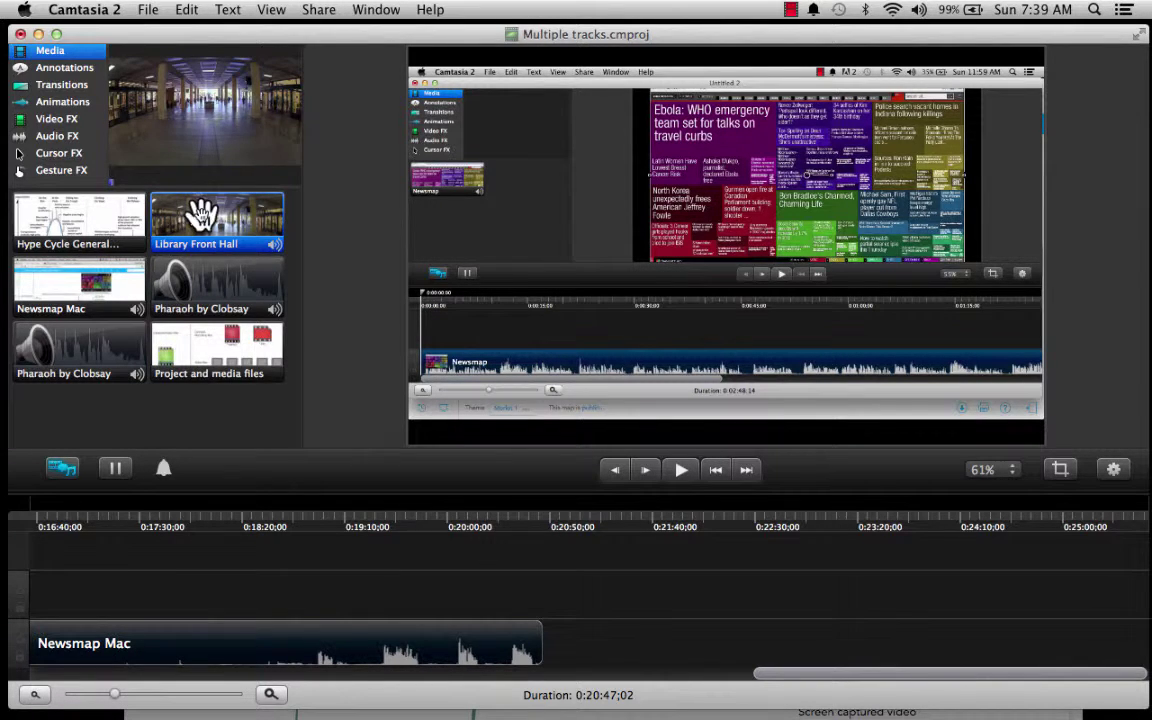
left_click_drag(174, 211, 588, 658)
left_click(588, 658)
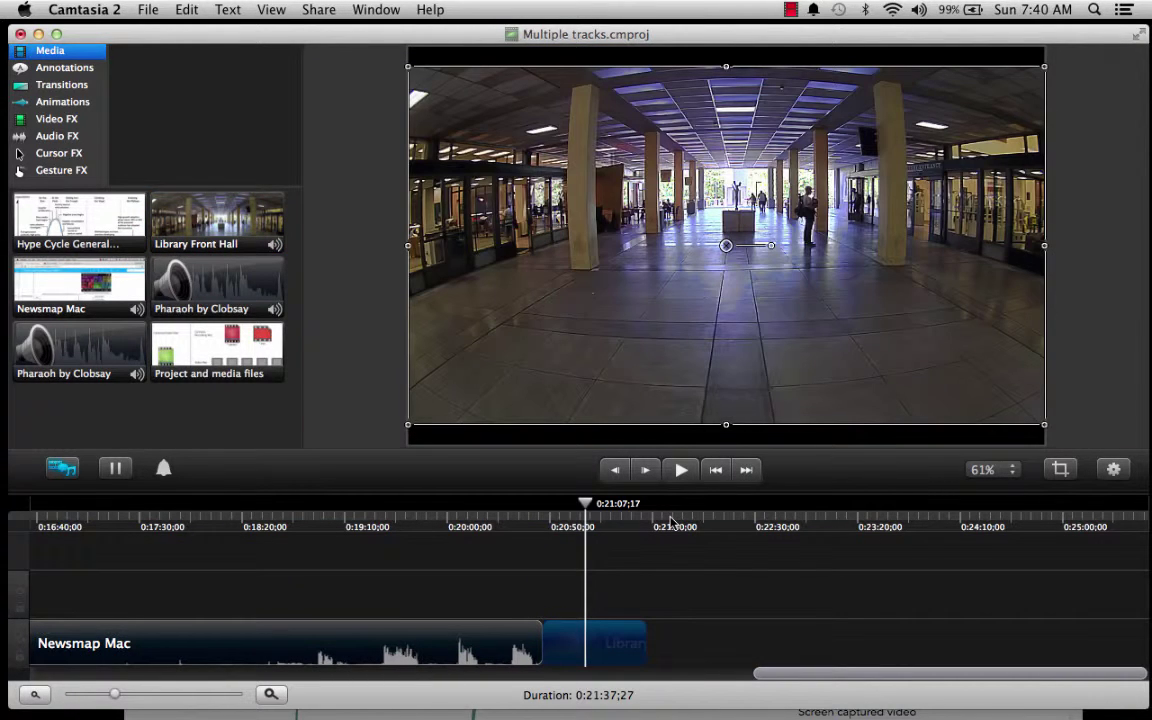
- Preview the change from Newsmap Mac to Library Front Hall by scrubbing from 0:20:04;16 and playing the video from 0:21:04;09
left_click(457, 530)
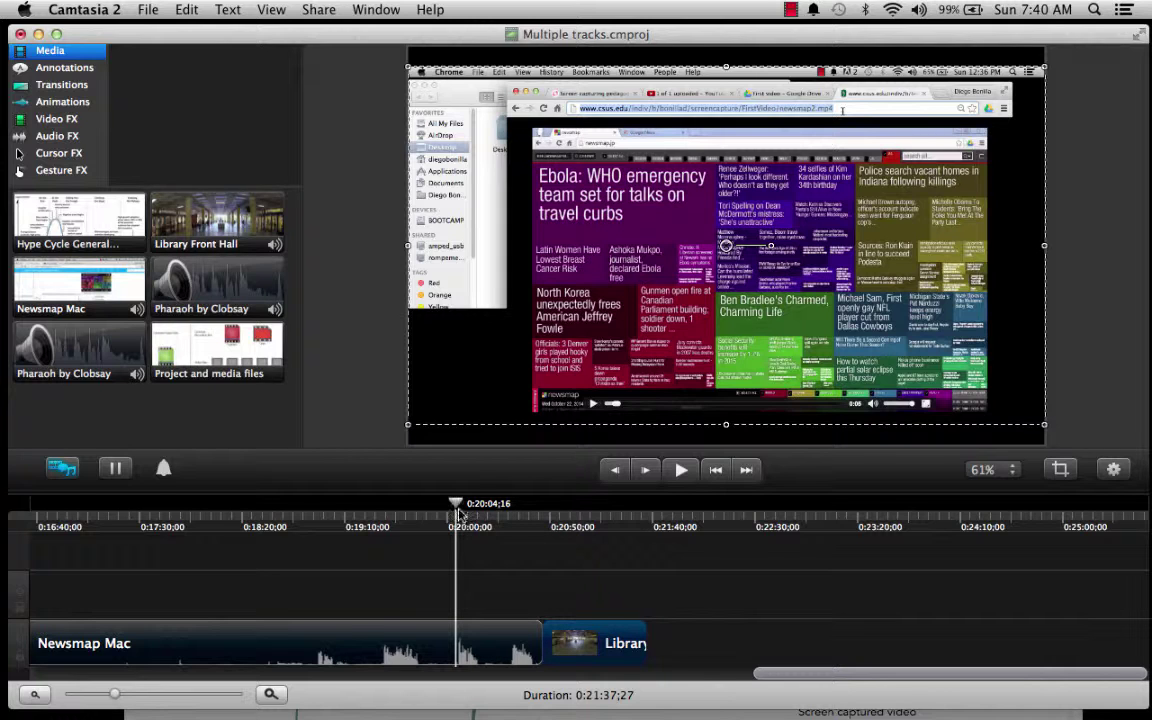
left_click_drag(459, 512, 575, 515)
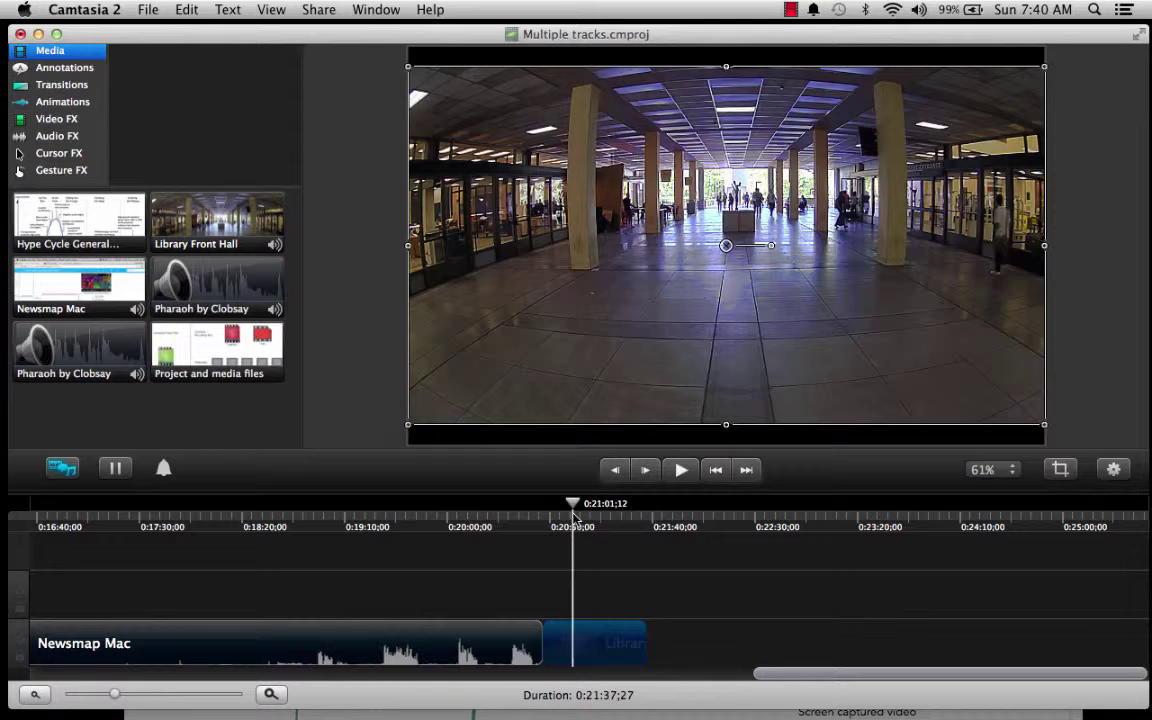
left_click_drag(575, 515, 581, 527)
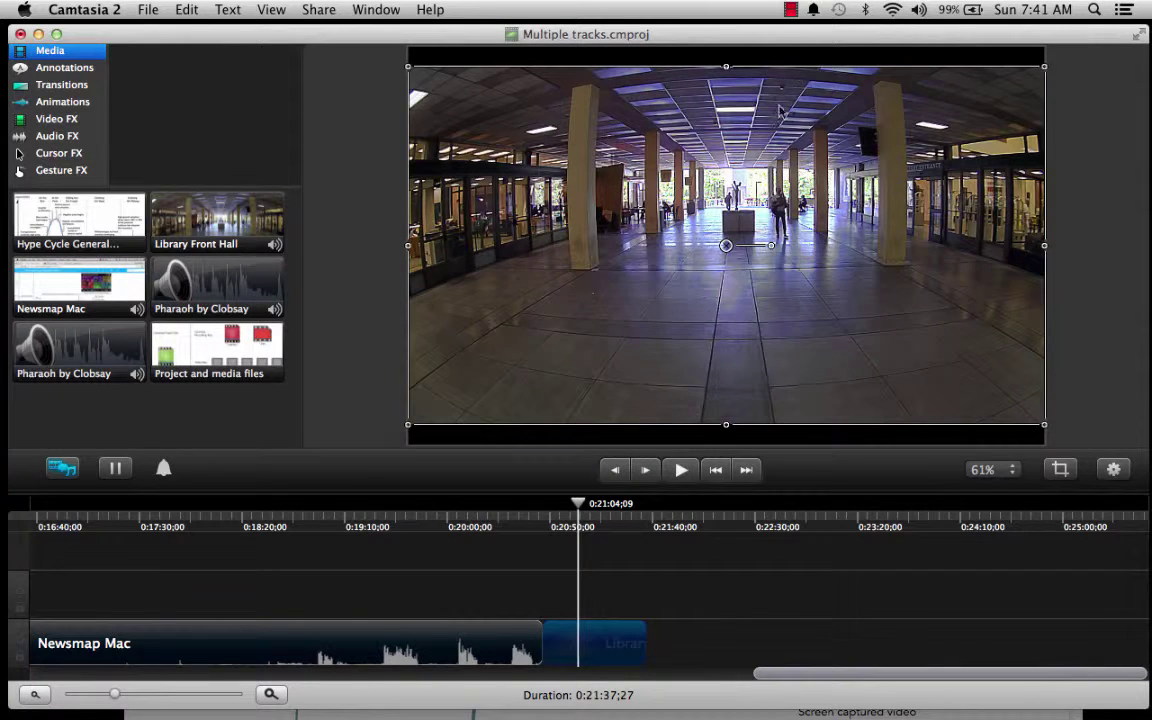
left_click(681, 470)
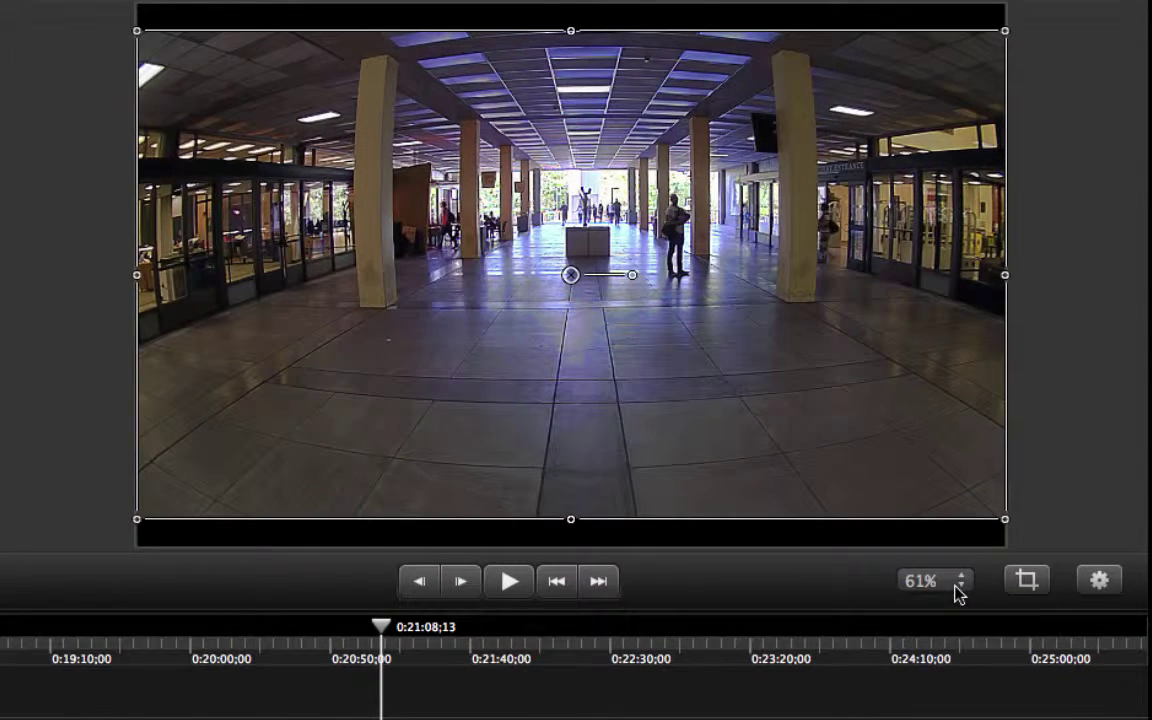
- Set the canvas zoom to 50%, enlarge and centre the Library Front Hall video to cover the black bars, and briefly play the result
left_click(1011, 474)
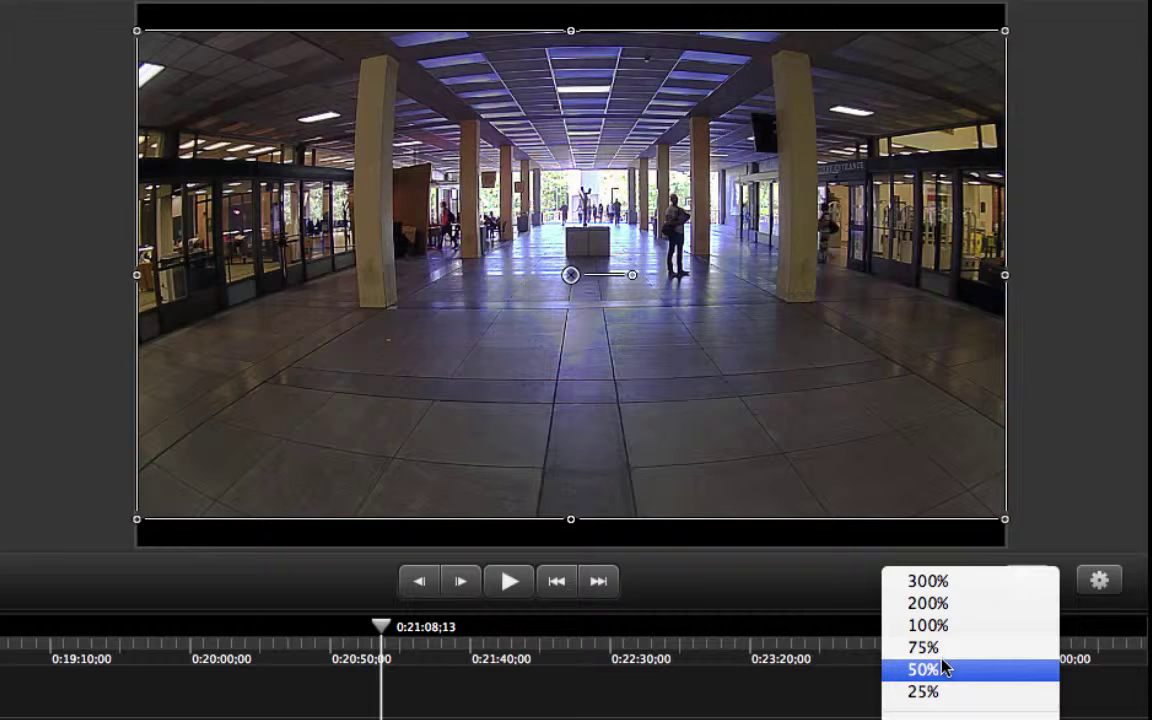
left_click(970, 677)
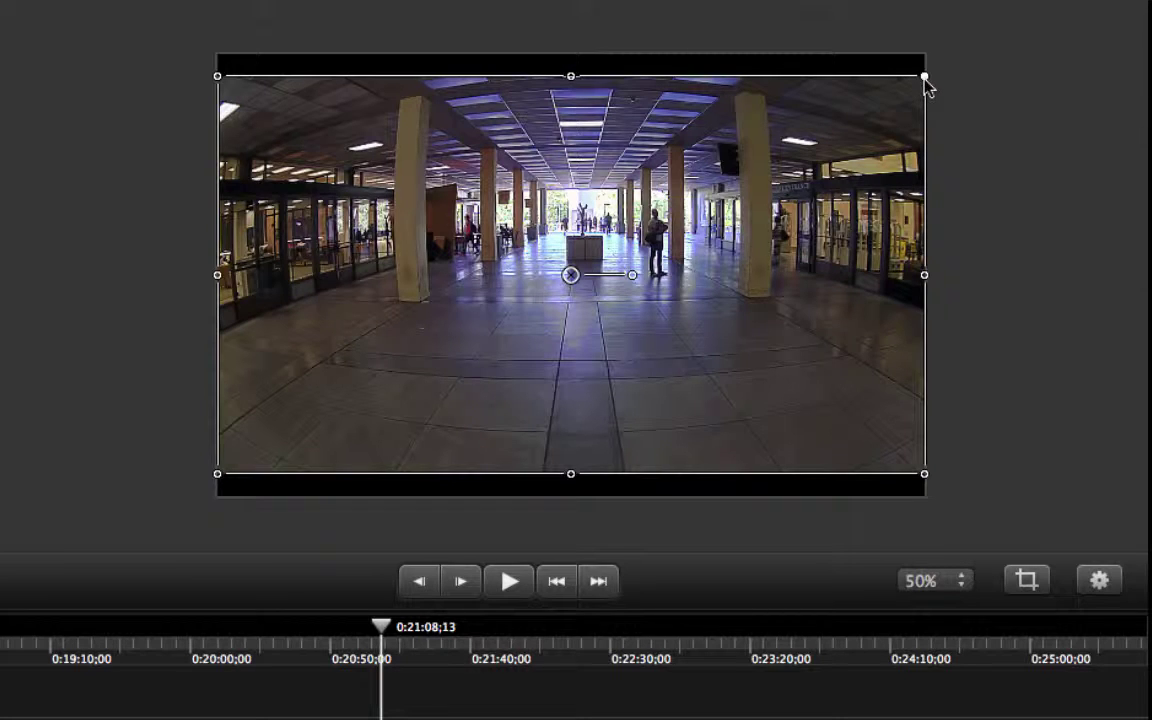
left_click_drag(925, 78, 998, 38)
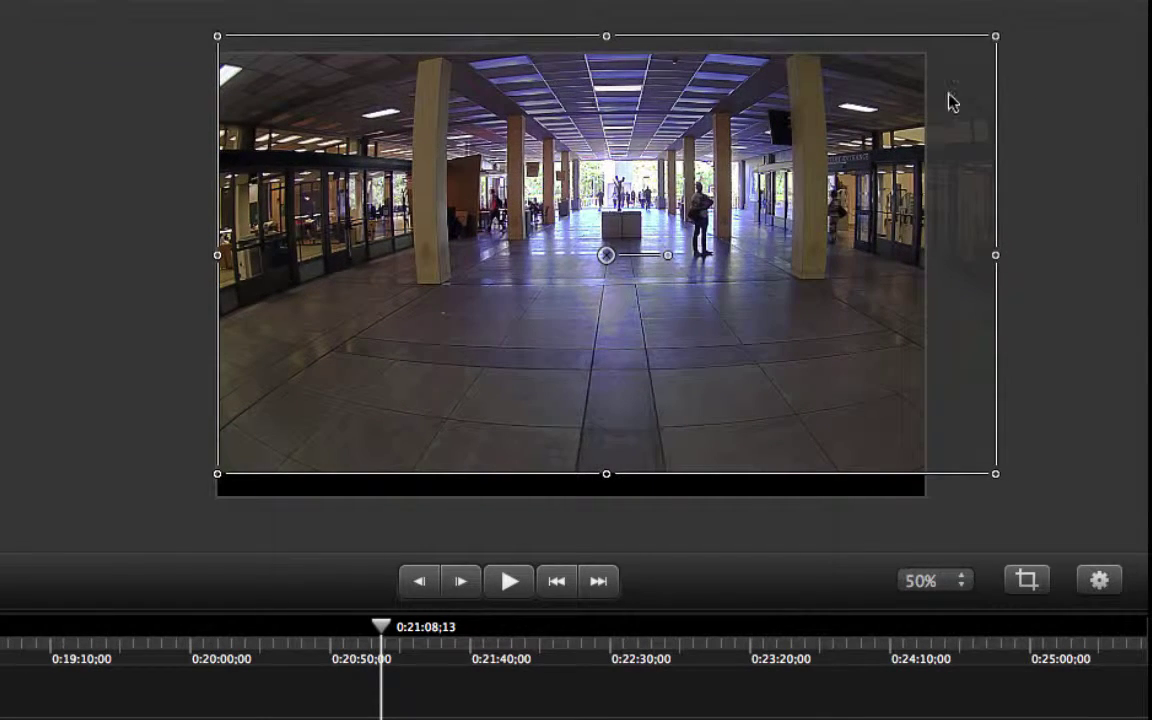
left_click_drag(941, 129, 910, 136)
left_click_drag(960, 495, 965, 500)
left_click(633, 506)
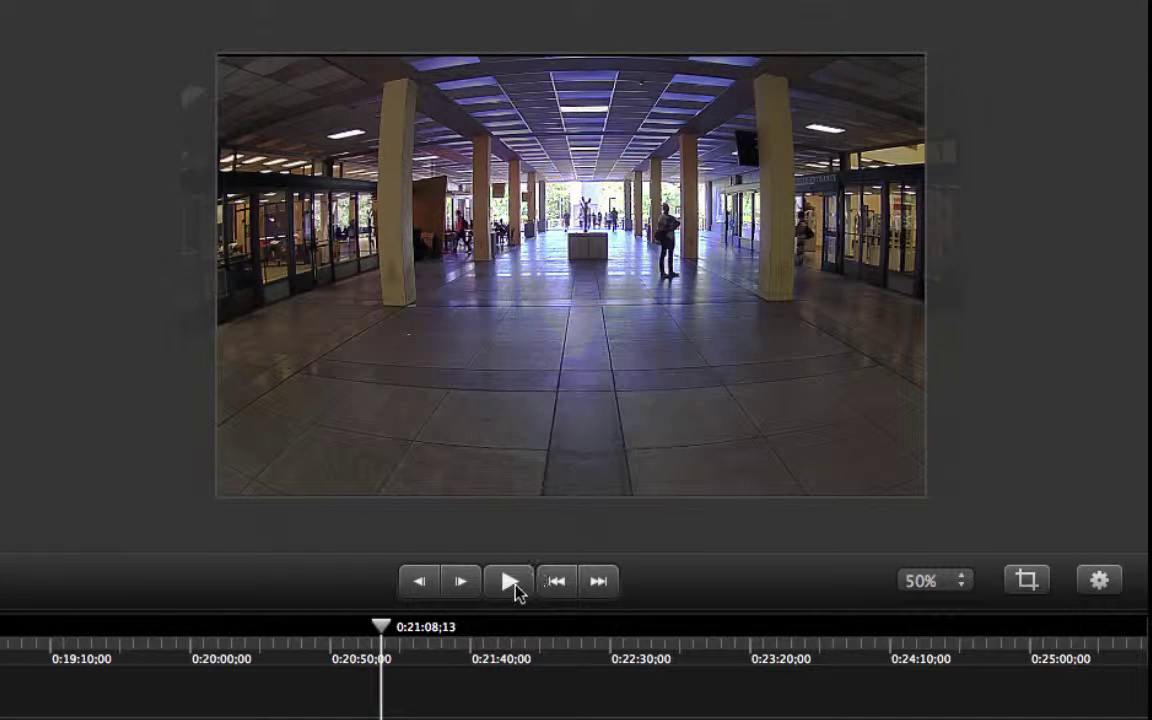
left_click(511, 584)
left_click(510, 588)
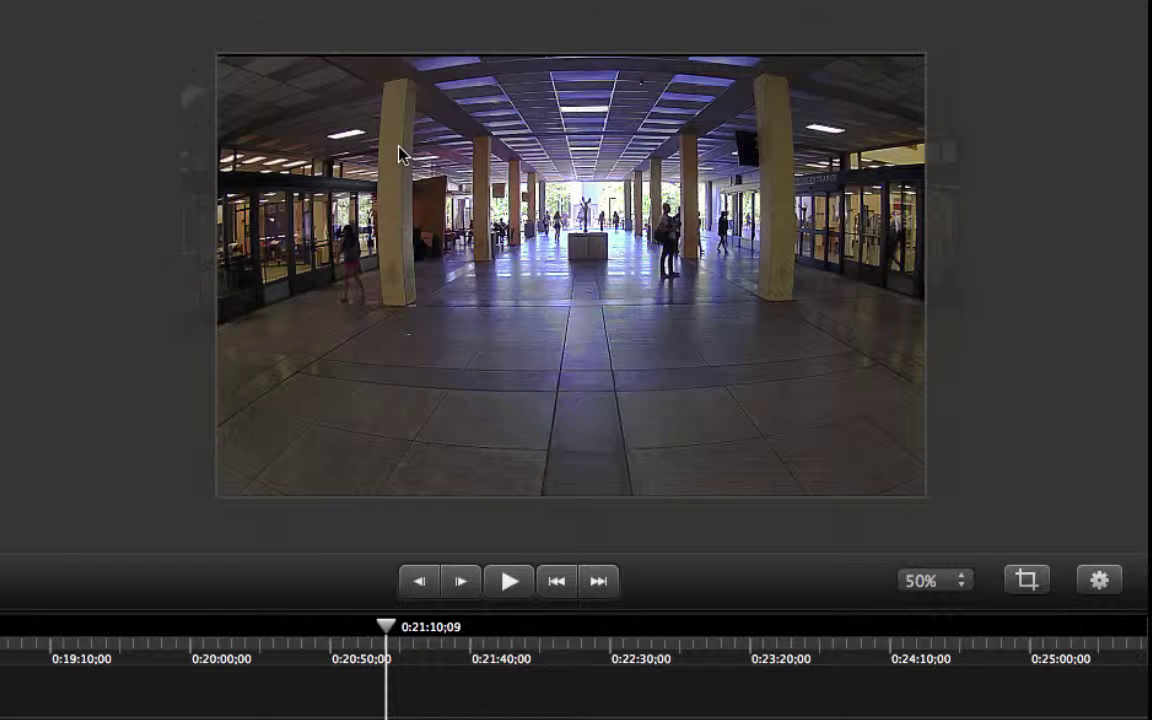
- Shrink the Library Front Hall video to less than half the canvas width and place it in the upper-right area of the frame
left_click(398, 172)
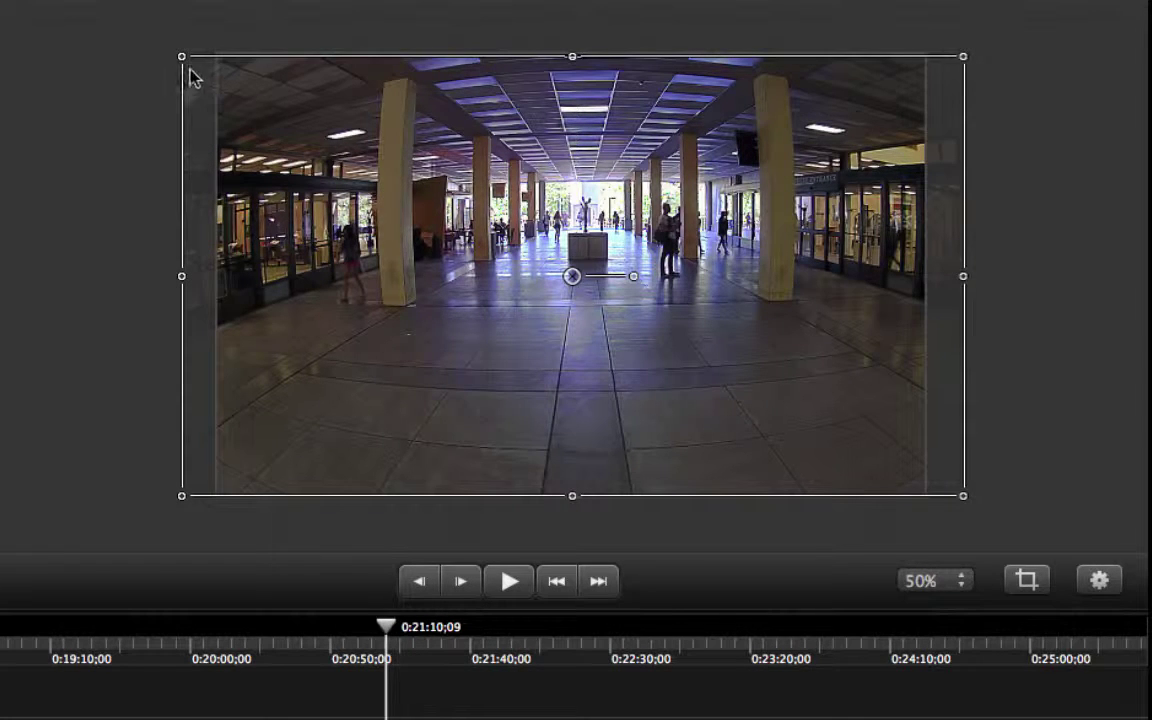
left_click_drag(183, 60, 555, 370)
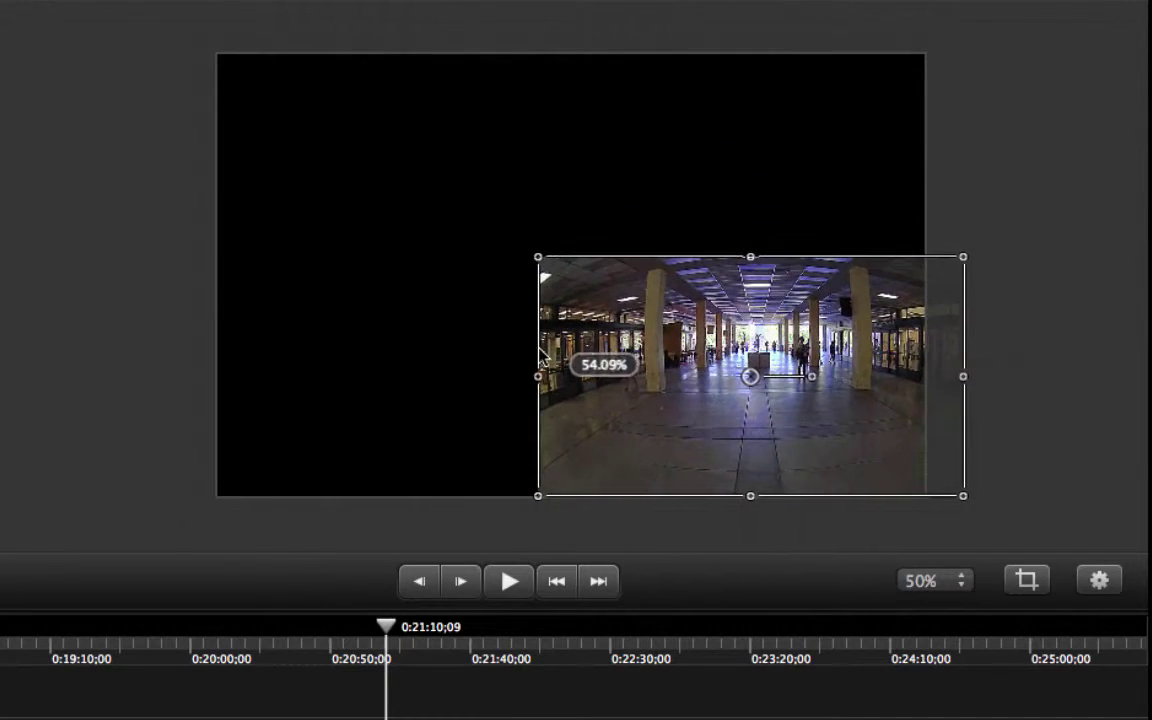
left_click_drag(738, 463, 670, 297)
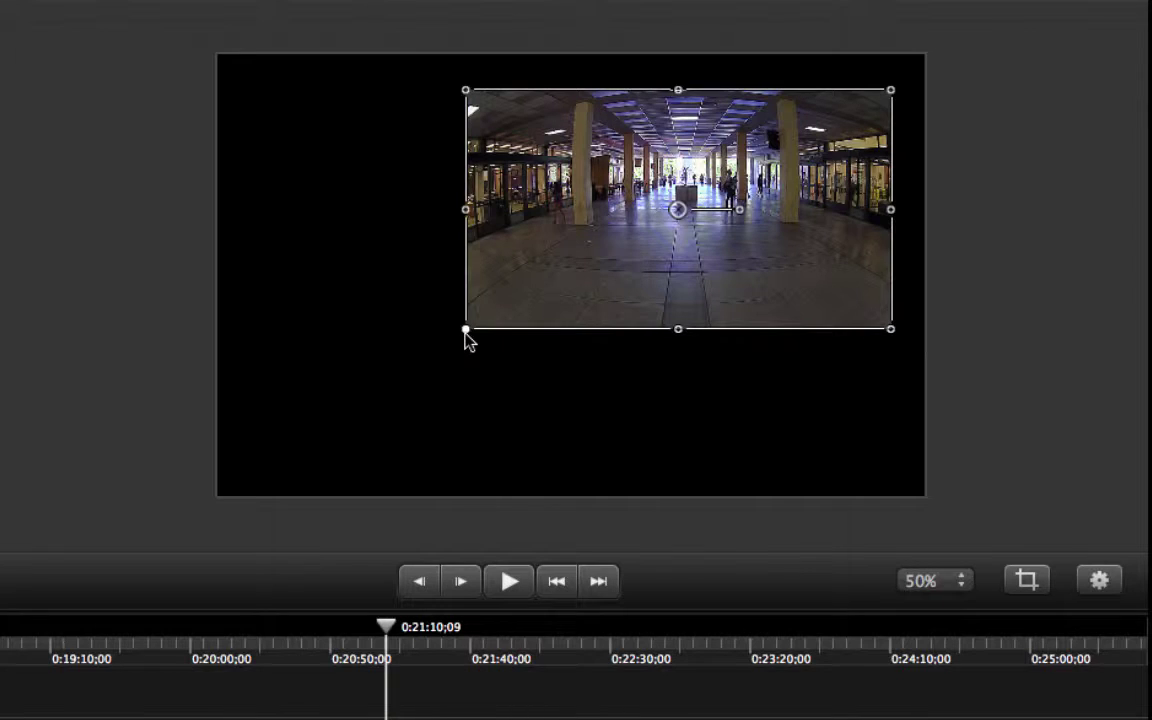
left_click_drag(466, 333, 562, 274)
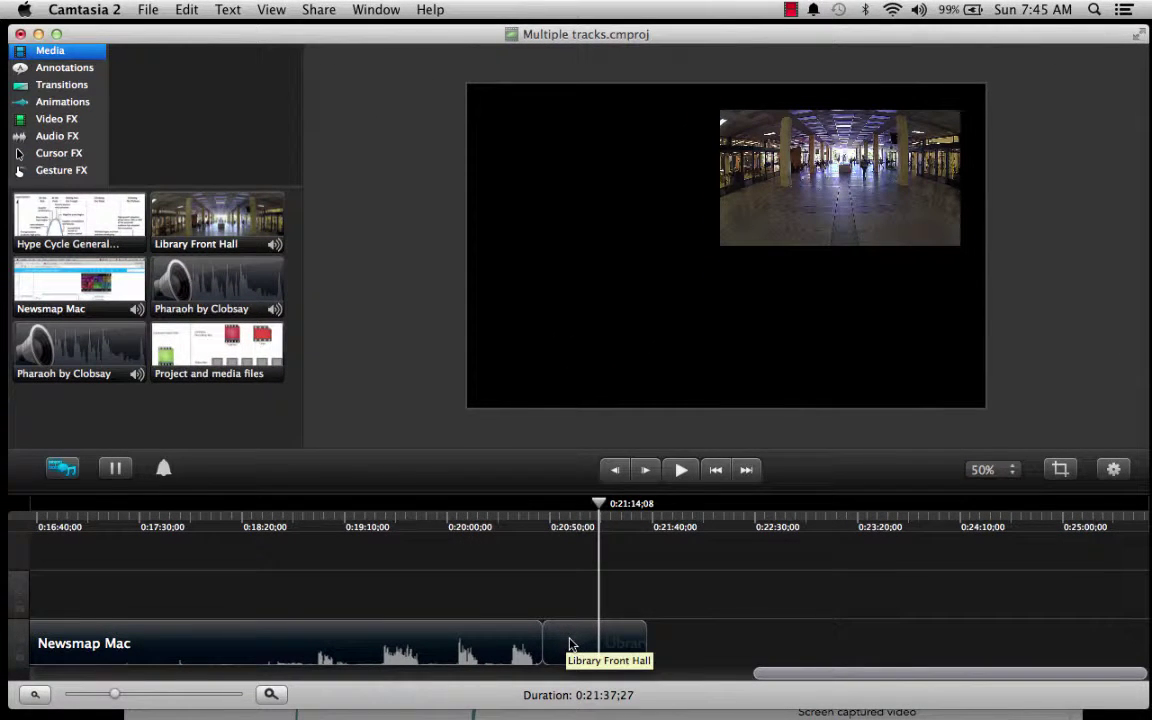
- Delete the Library Front Hall clip from the end of the bottom track
left_click(570, 643)
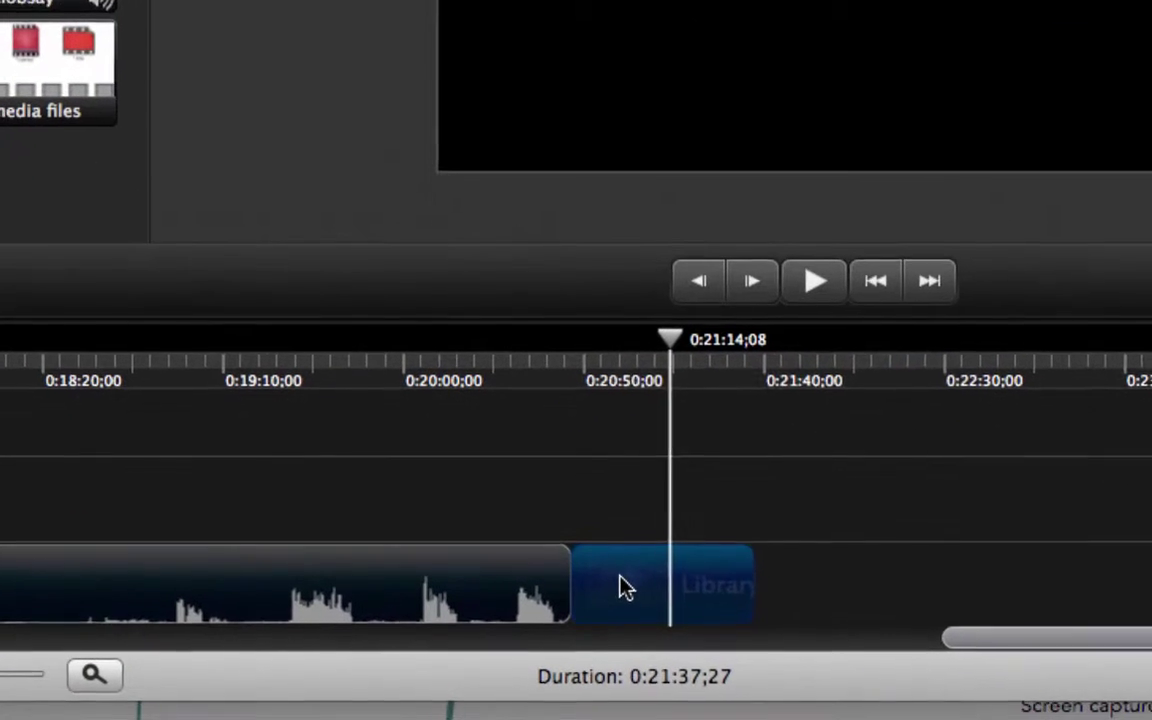
right_click(570, 645)
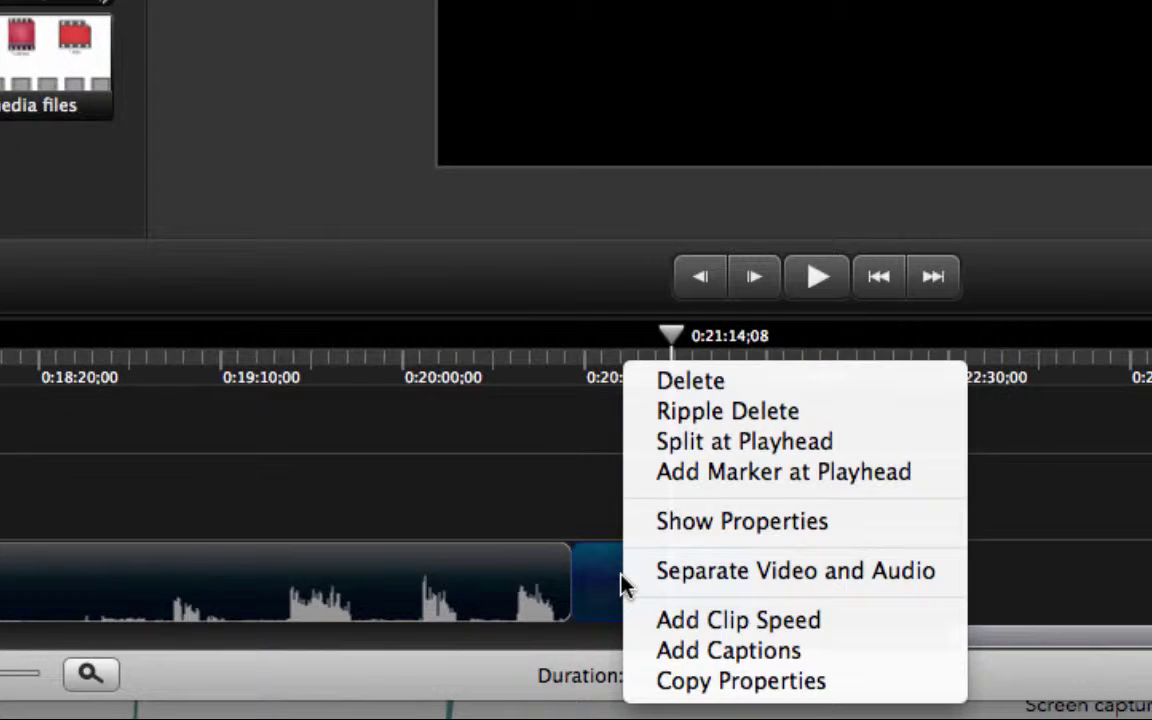
left_click(706, 381)
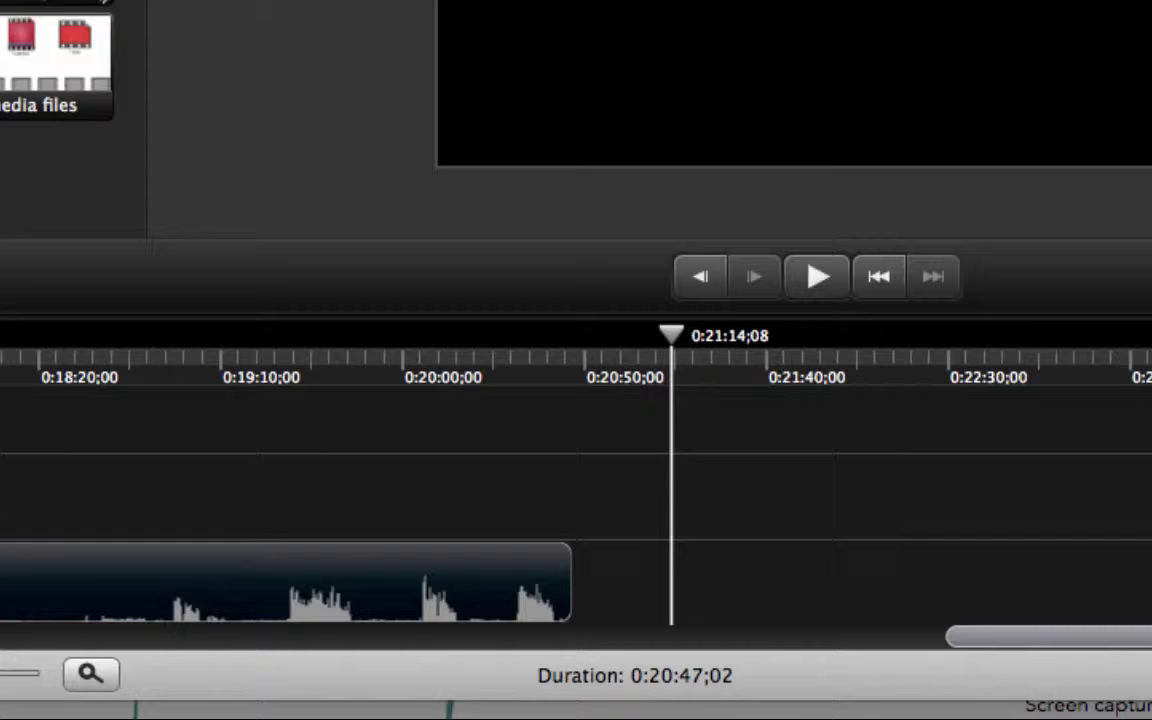
- Add the Library Front Hall video to the track above Newsmap Mac, starting at about 0:02:30
left_click_drag(1150, 639, 288, 639)
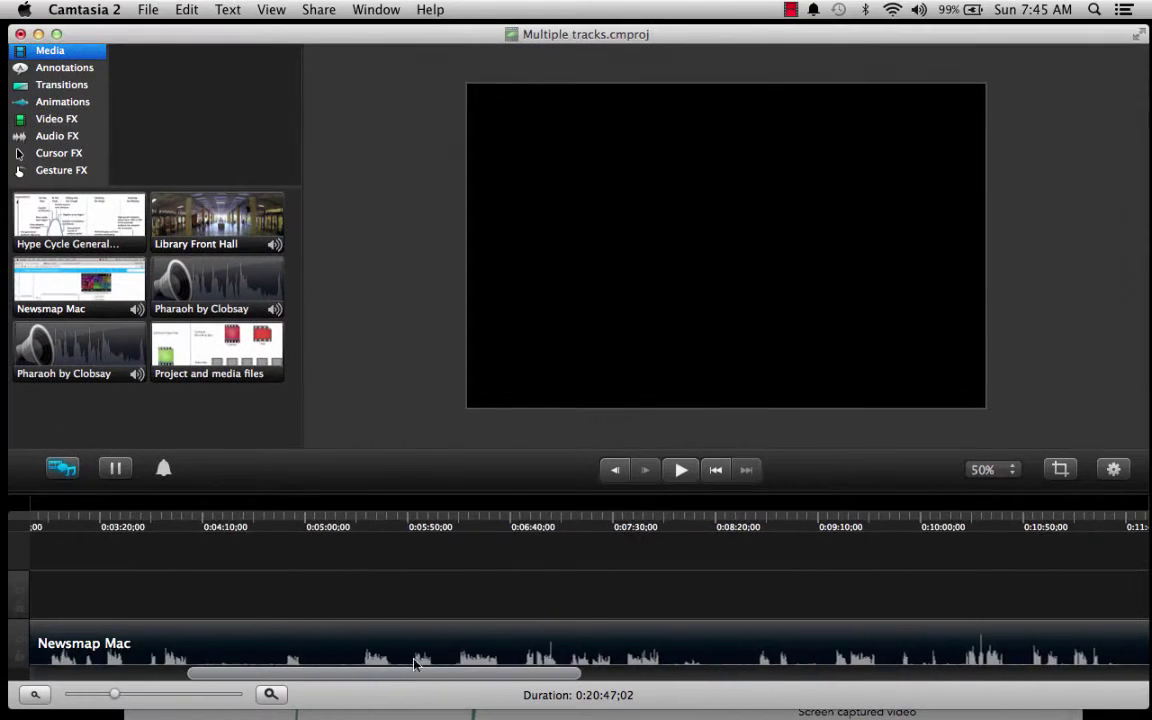
left_click(306, 530)
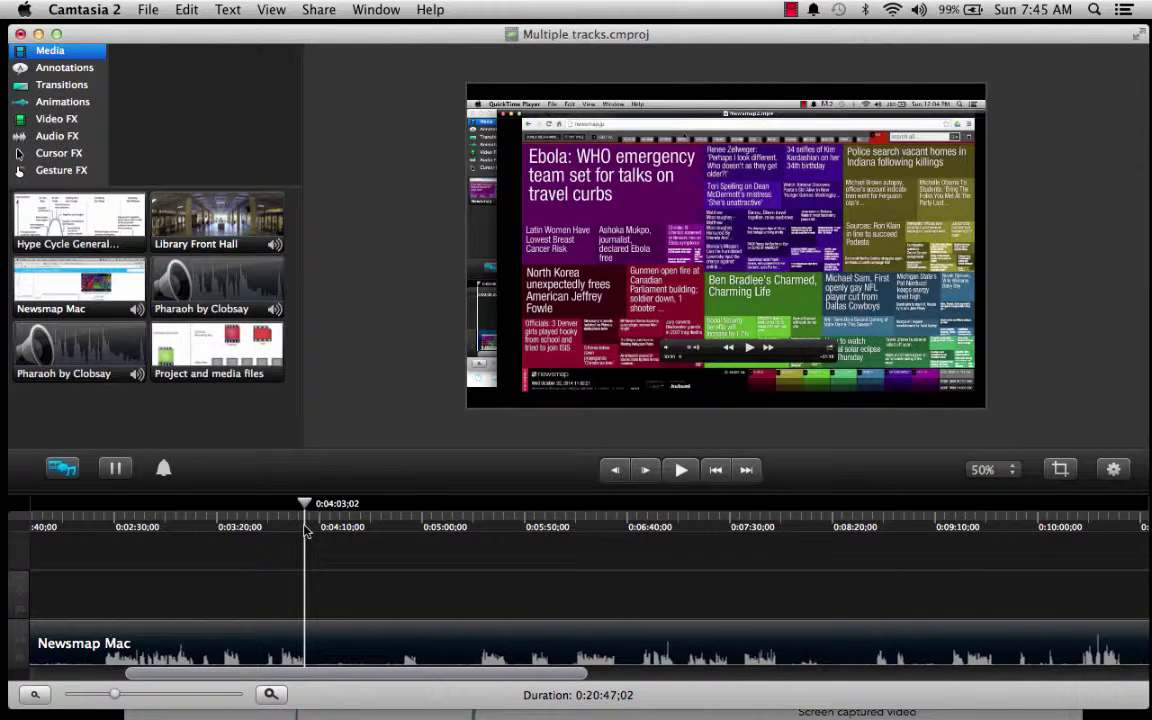
left_click_drag(395, 680, 287, 675)
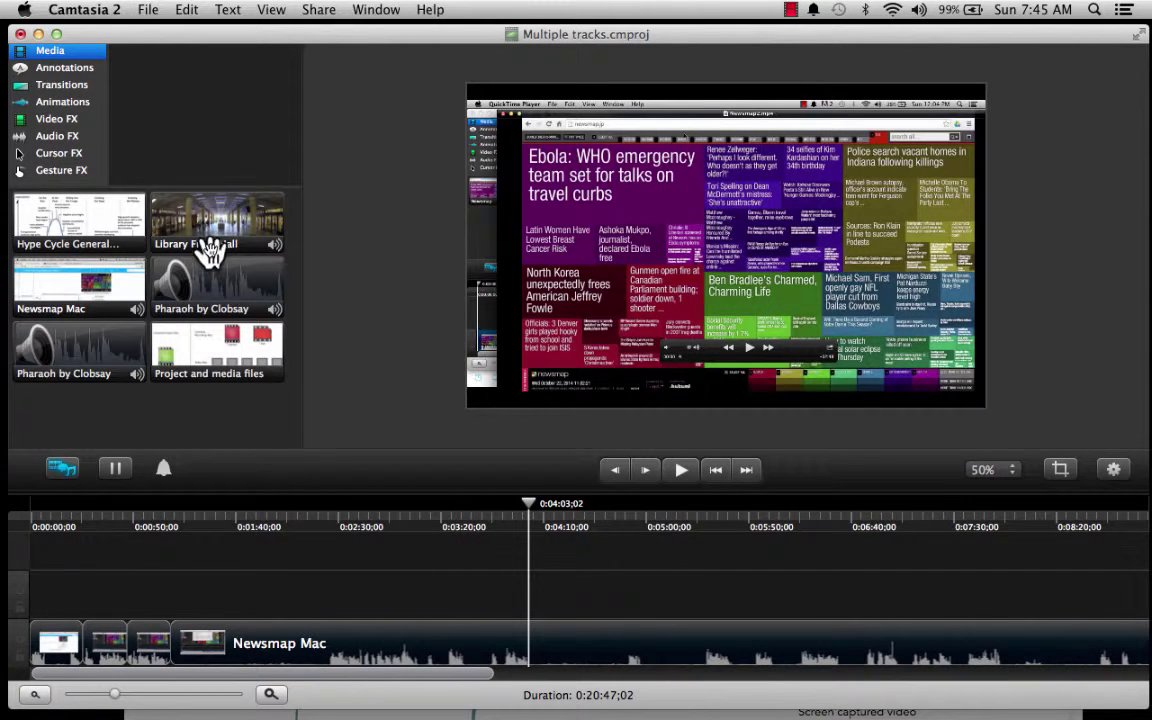
left_click_drag(205, 207, 341, 610)
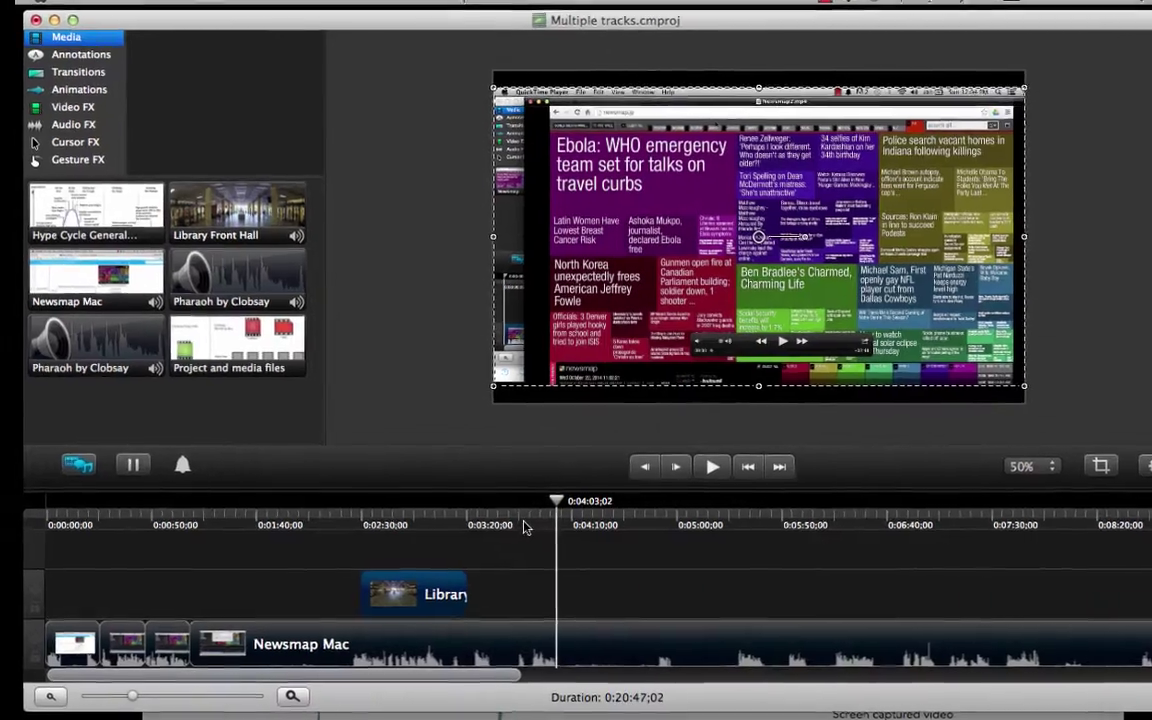
- At 0:02:47;08, shrink the Library Front Hall video to about half the canvas width in the upper-right corner over Newsmap Mac
left_click(494, 529)
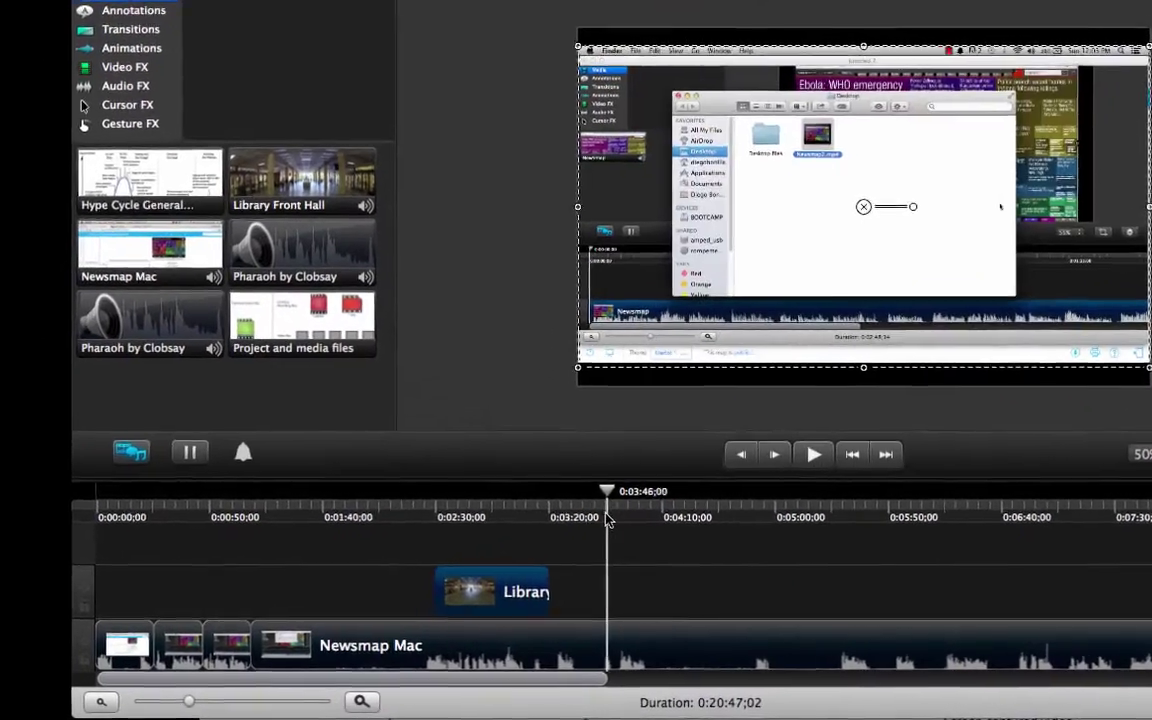
left_click_drag(608, 520, 614, 520)
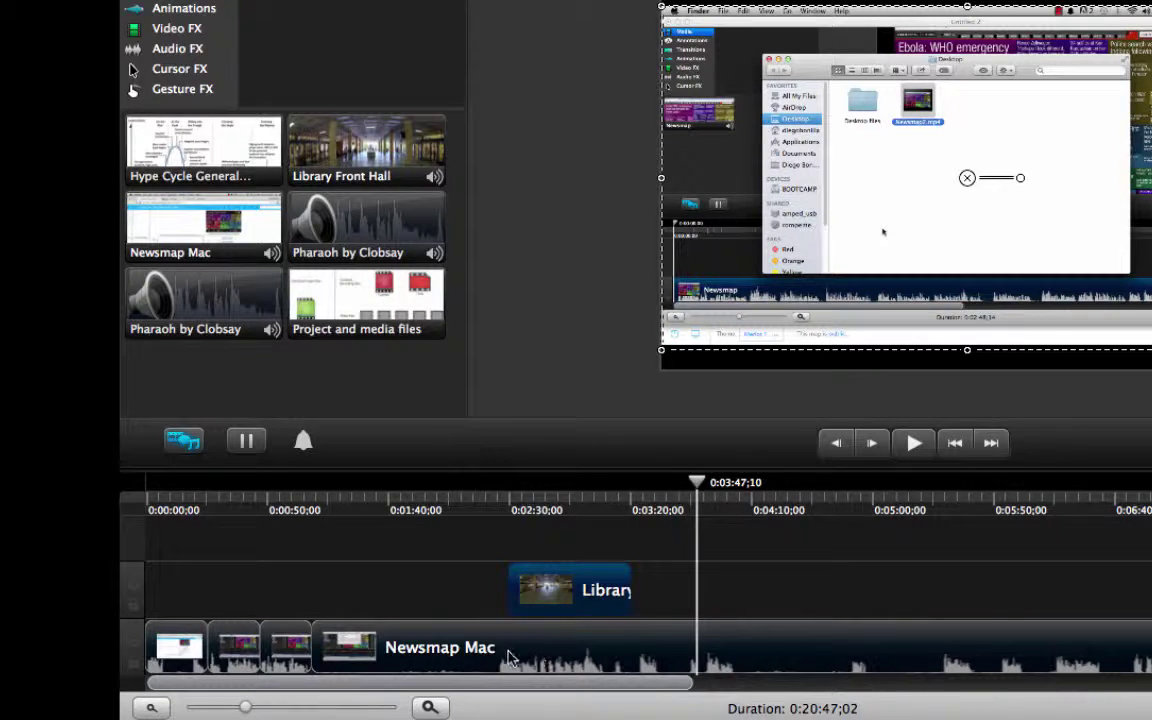
left_click(545, 598)
left_click_drag(488, 655, 490, 660)
left_click_drag(697, 487, 553, 503)
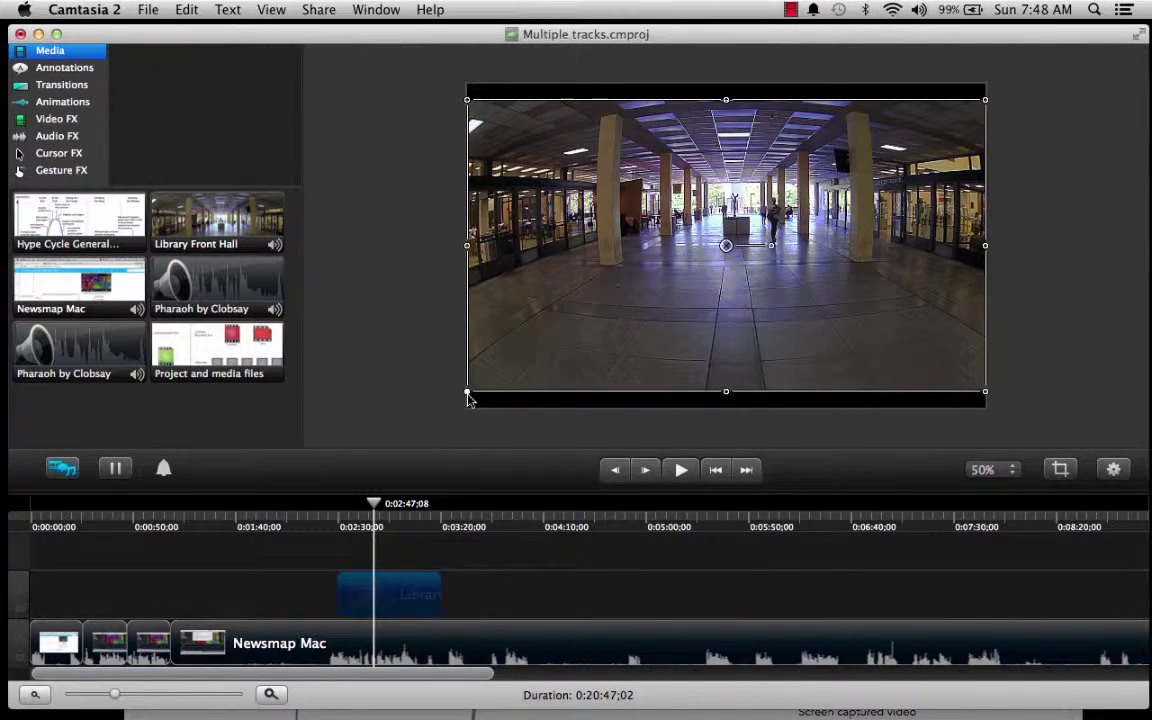
left_click_drag(468, 393, 774, 240)
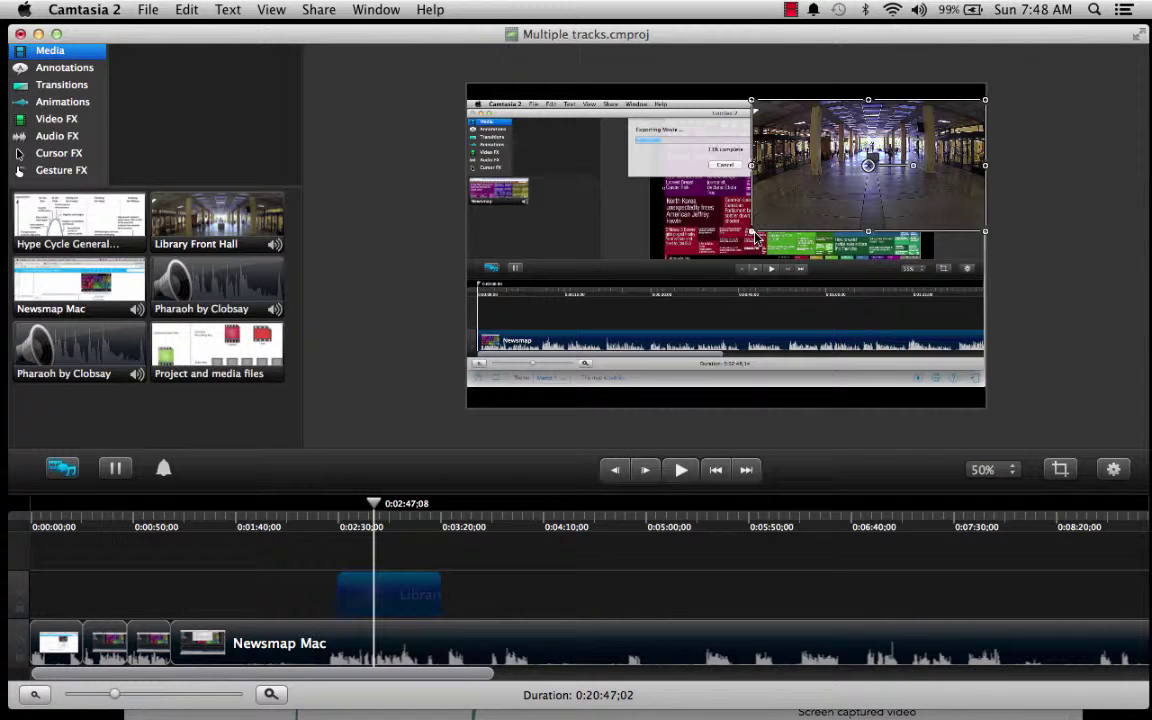
left_click_drag(755, 236, 707, 264)
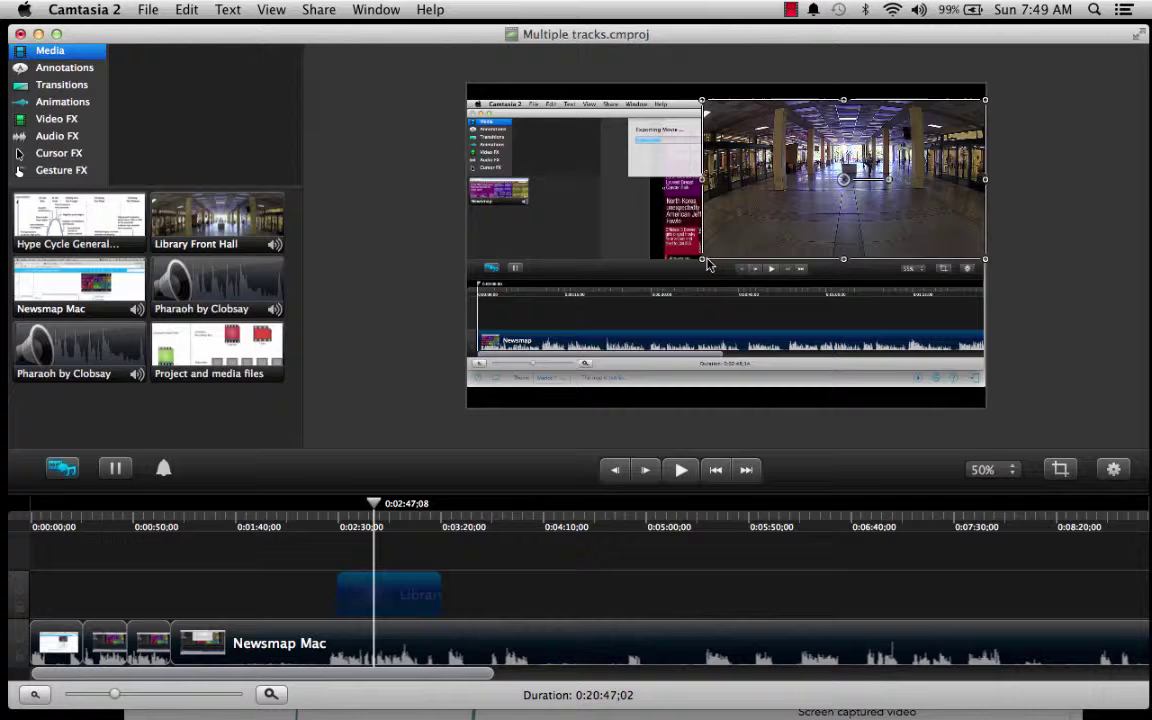
- Preview the picture-in-picture by scrubbing over the Library Front Hall clip and playing from 0:02:15;05 until the overlay shows
left_click(318, 528)
left_click_drag(320, 505, 321, 514)
left_click_drag(330, 514, 366, 513)
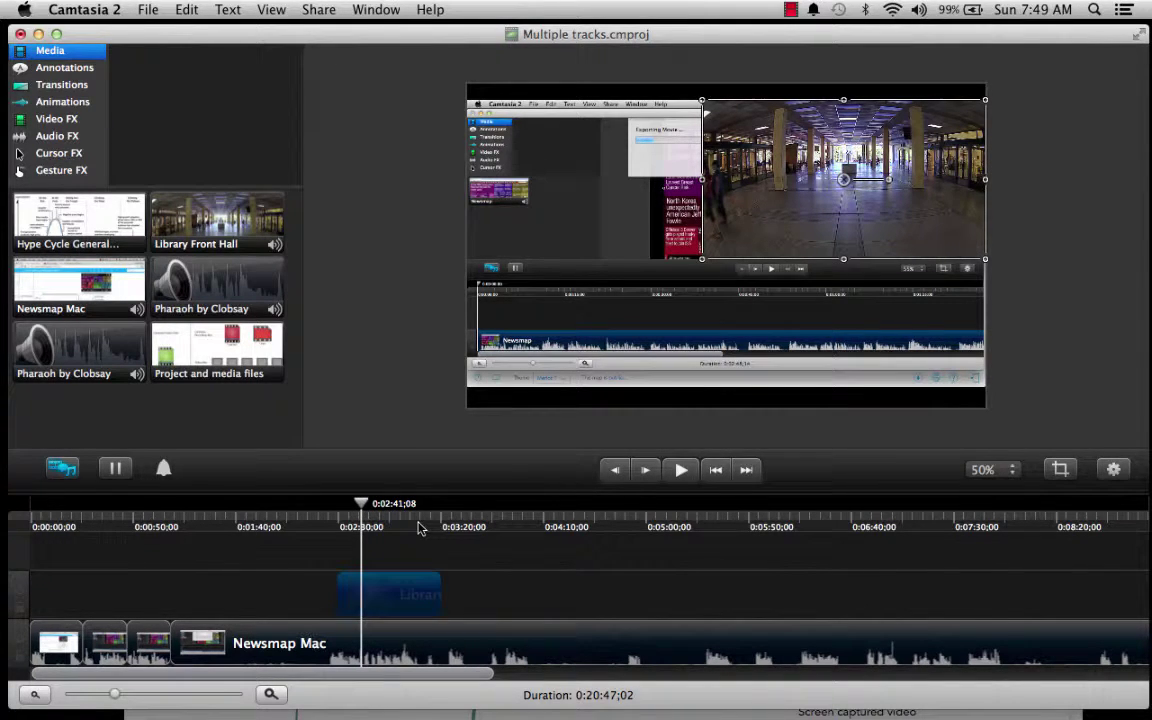
left_click(309, 528)
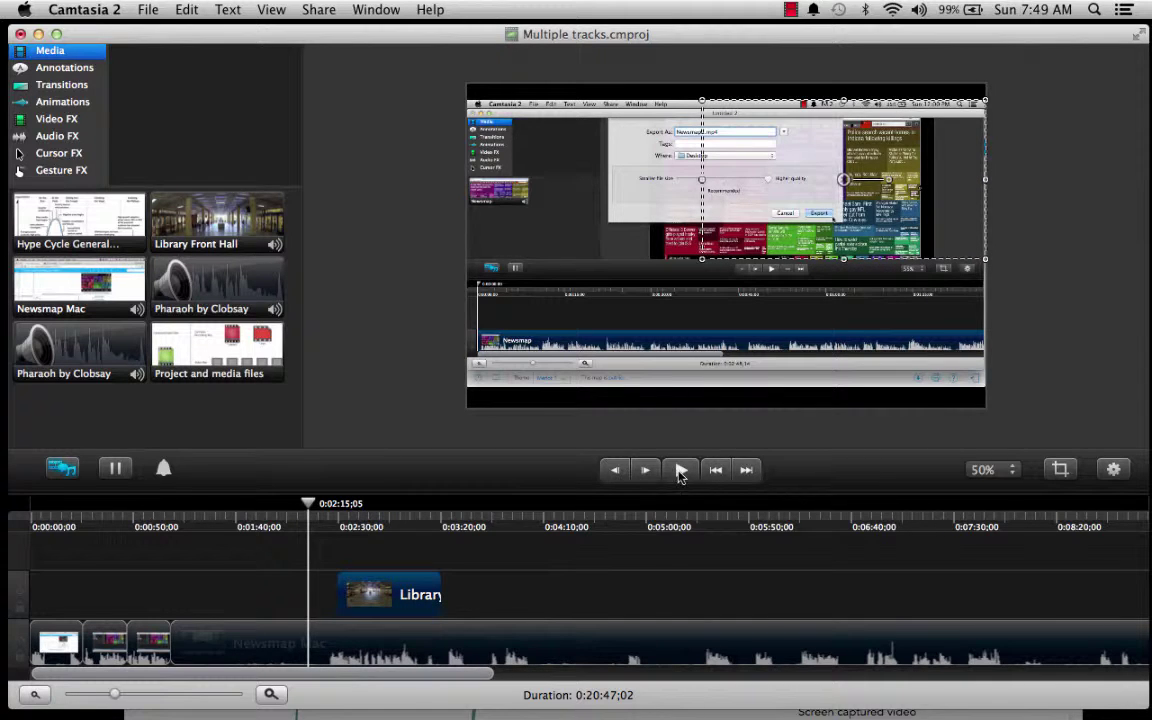
left_click(680, 472)
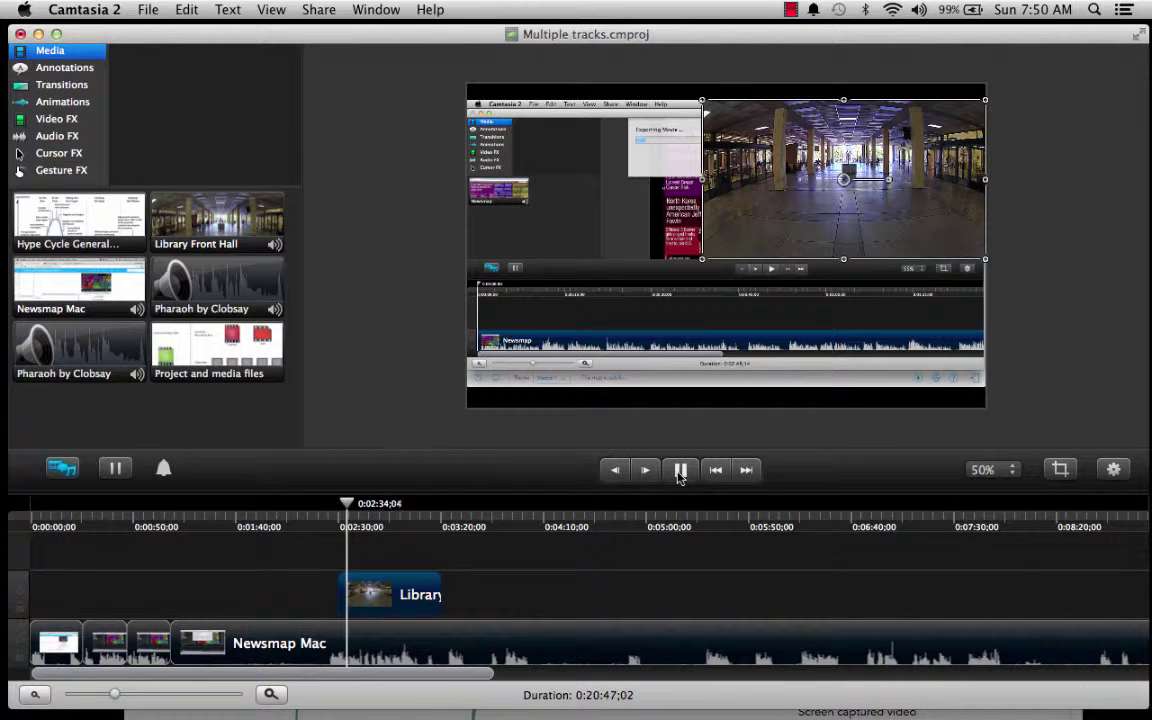
left_click(680, 470)
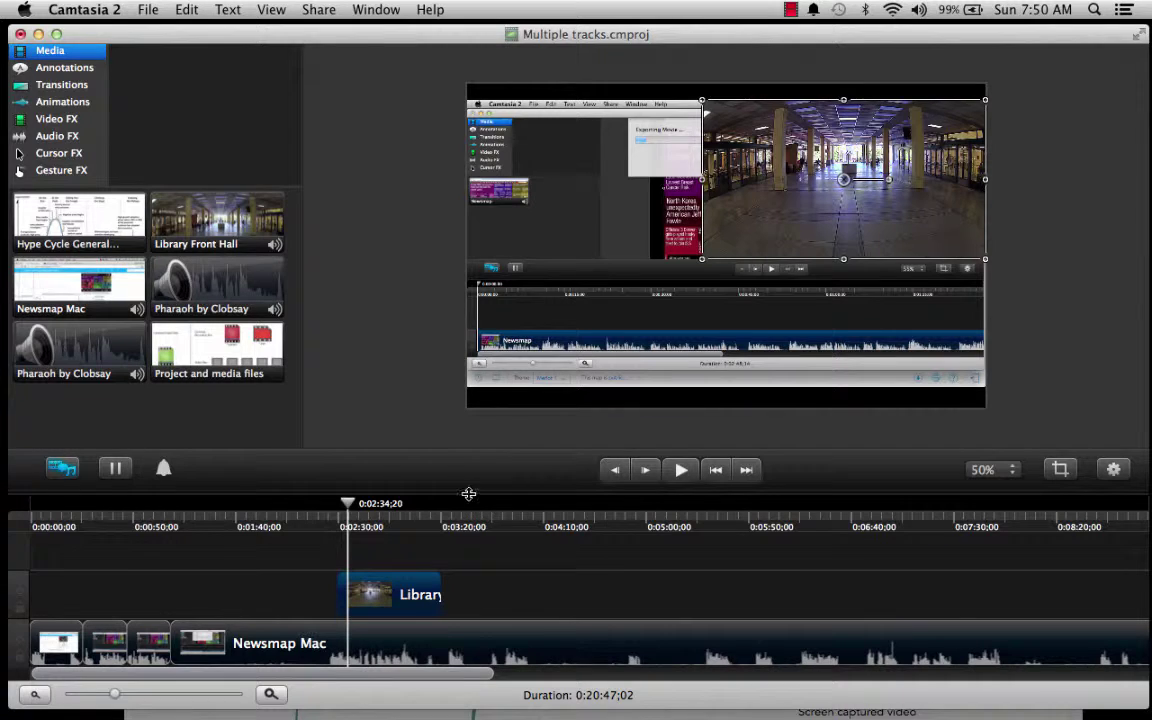
- Enlarge the timeline area and add the Pharaoh by Clobsay audio to a third track above Library Front Hall
left_click_drag(469, 492, 471, 444)
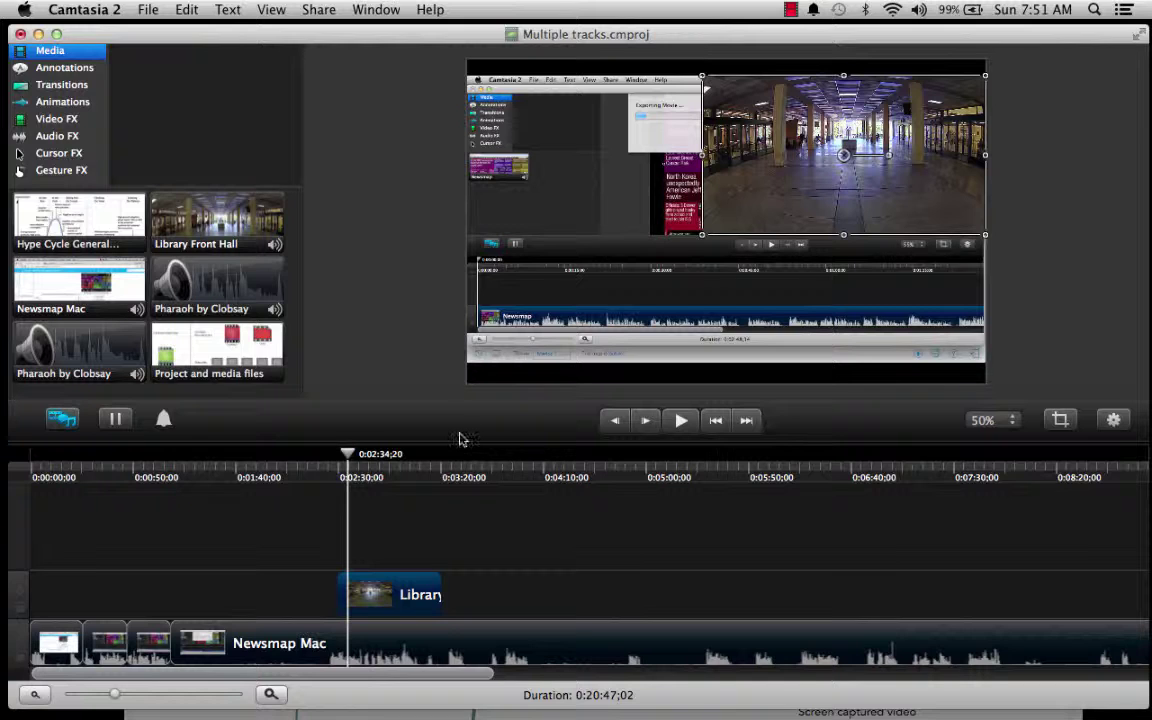
left_click(207, 281)
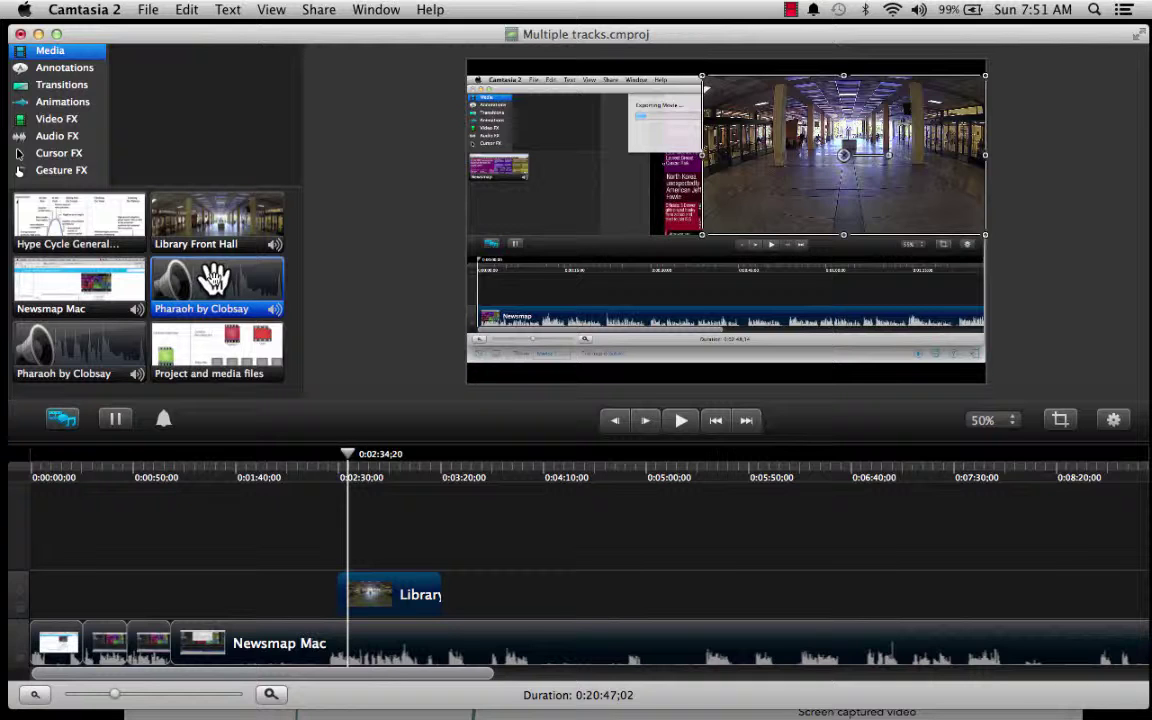
left_click_drag(213, 279, 135, 546)
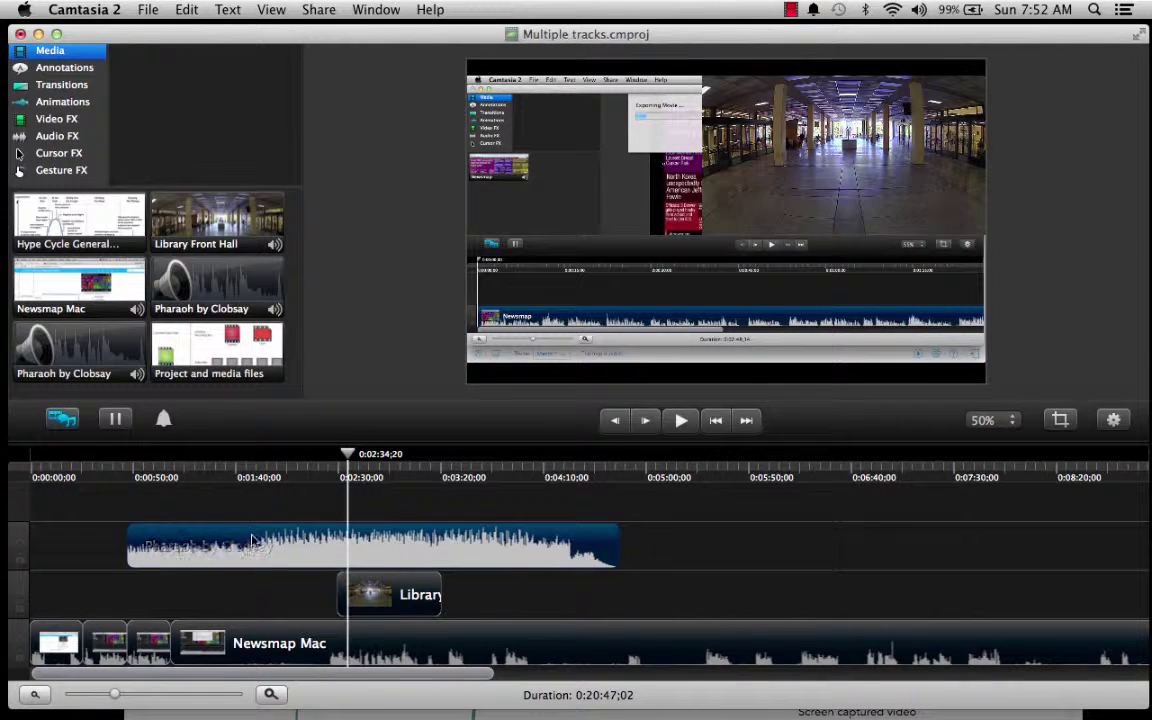
- Move the Pharaoh by Clobsay audio after Library Front Hall on the second track, and back to the third track at about 0:00:40
left_click_drag(238, 556, 593, 594)
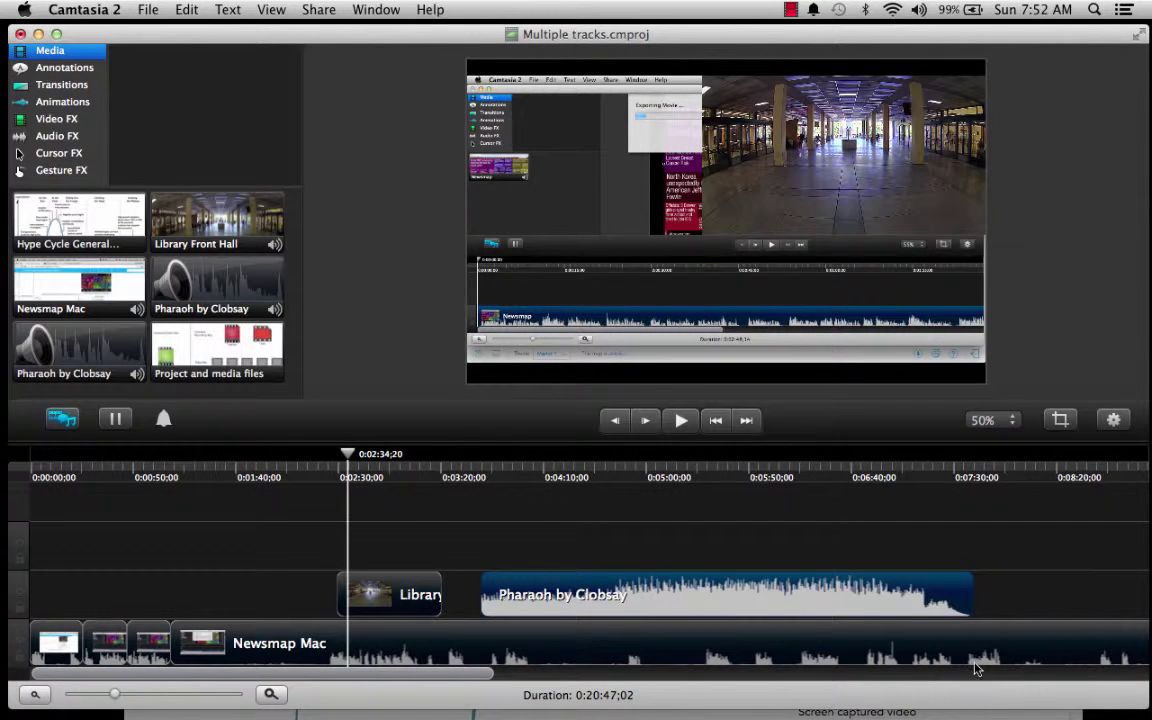
left_click_drag(777, 598, 407, 558)
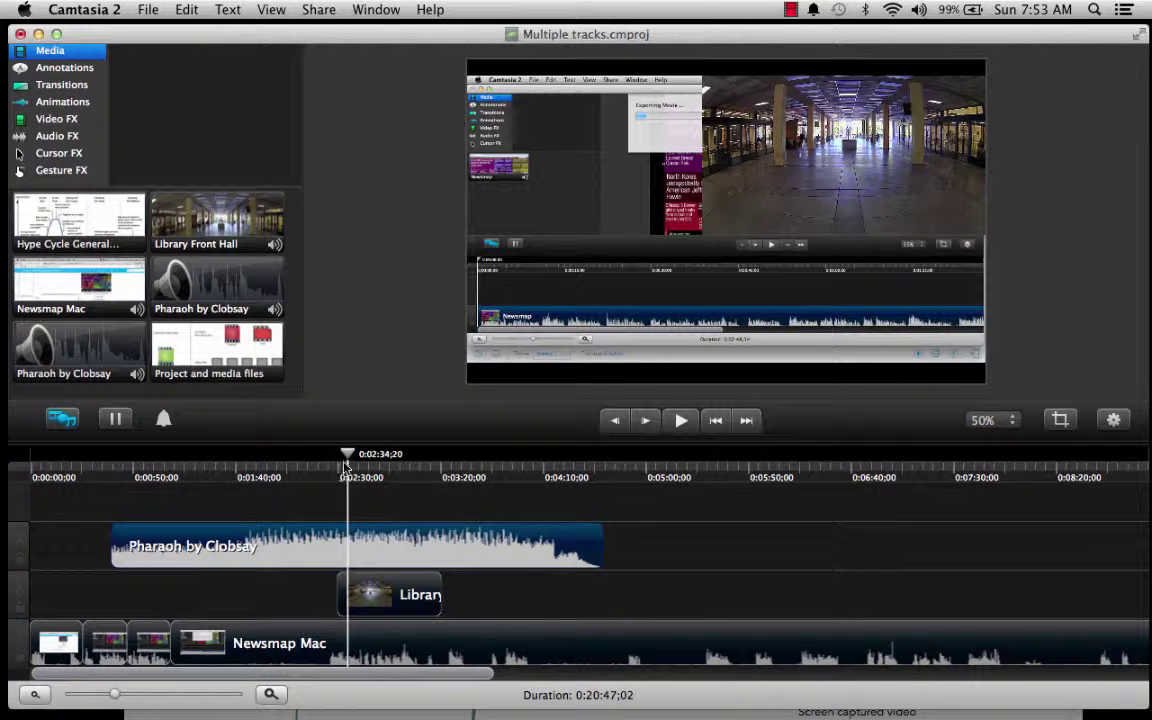
- Split the Pharaoh by Clobsay audio at 0:01:35;10 and delete the part after the split
left_click_drag(348, 458, 228, 488)
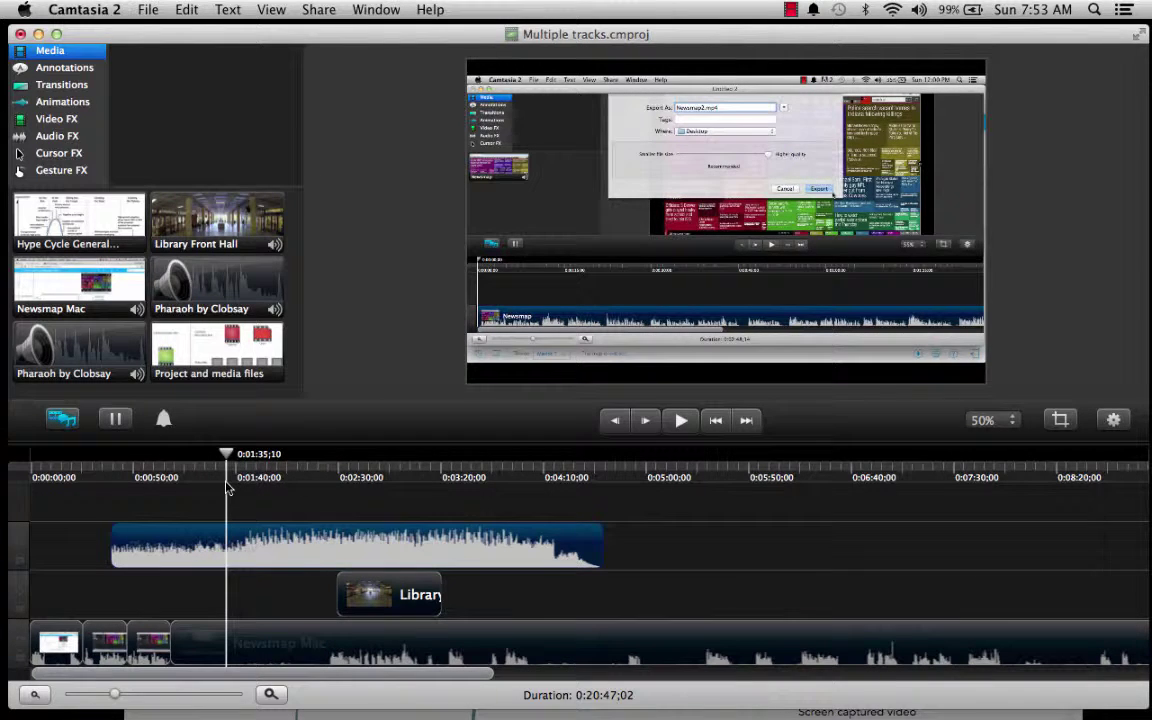
right_click(288, 549)
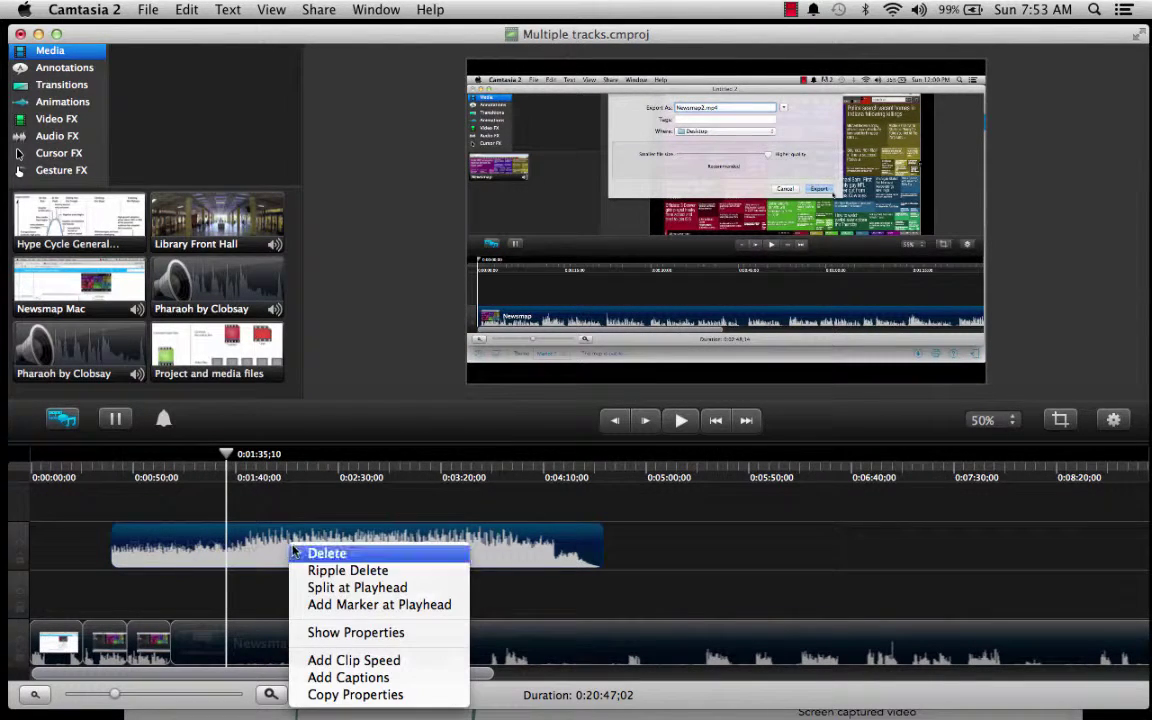
left_click(421, 588)
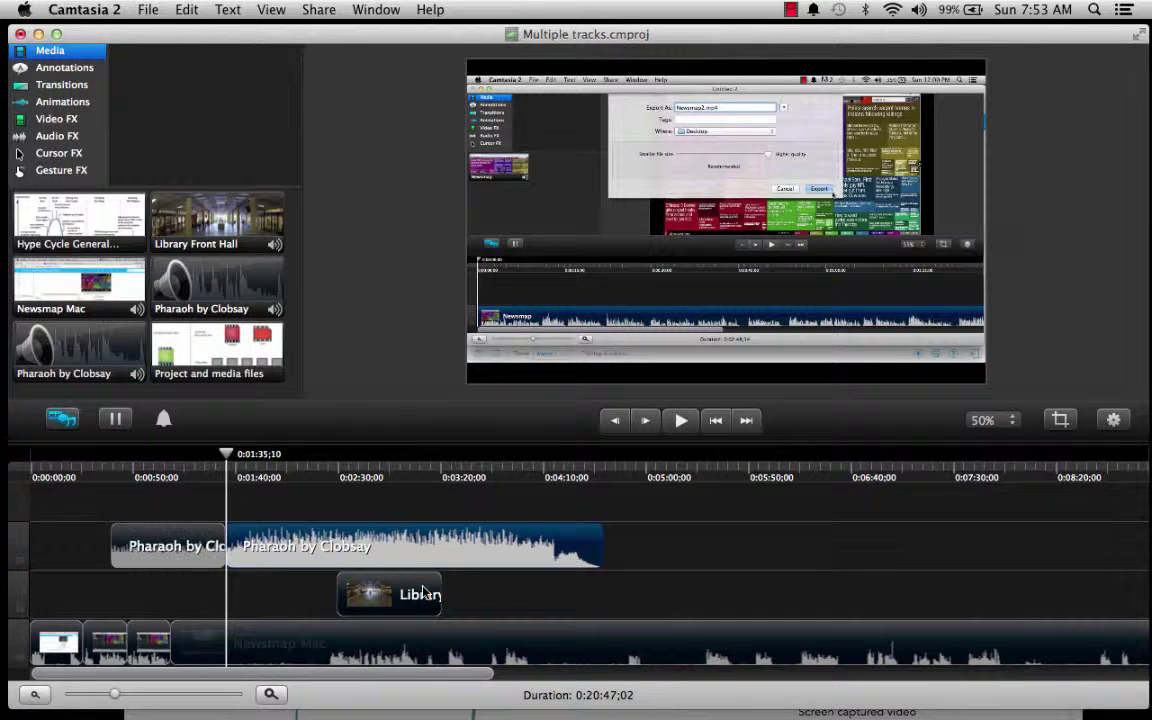
left_click_drag(418, 547, 562, 552)
key("Delete")
- Move the remaining Pharaoh by Clobsay segment to the start of the timeline and place the playhead at 0:00:14;15
left_click_drag(184, 550, 100, 552)
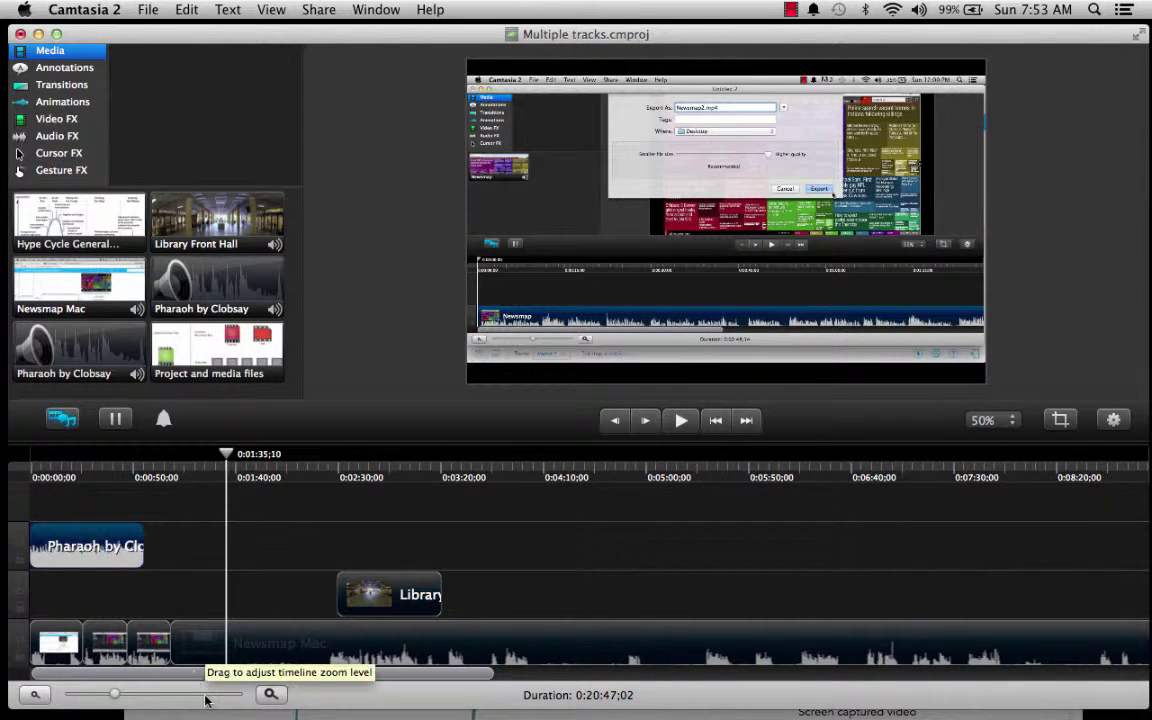
left_click(62, 477)
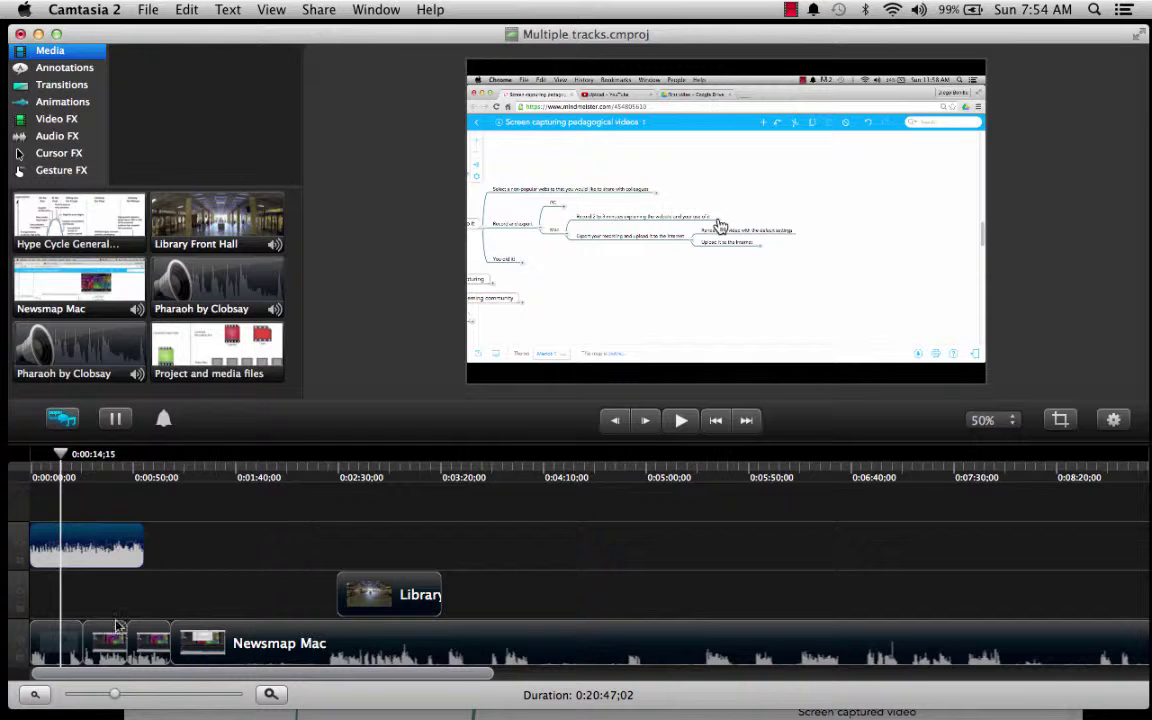
- Add an Audio Fade In/Out transition to the start of the Pharaoh by Clobsay audio and lengthen it to about 10 seconds
left_click(77, 88)
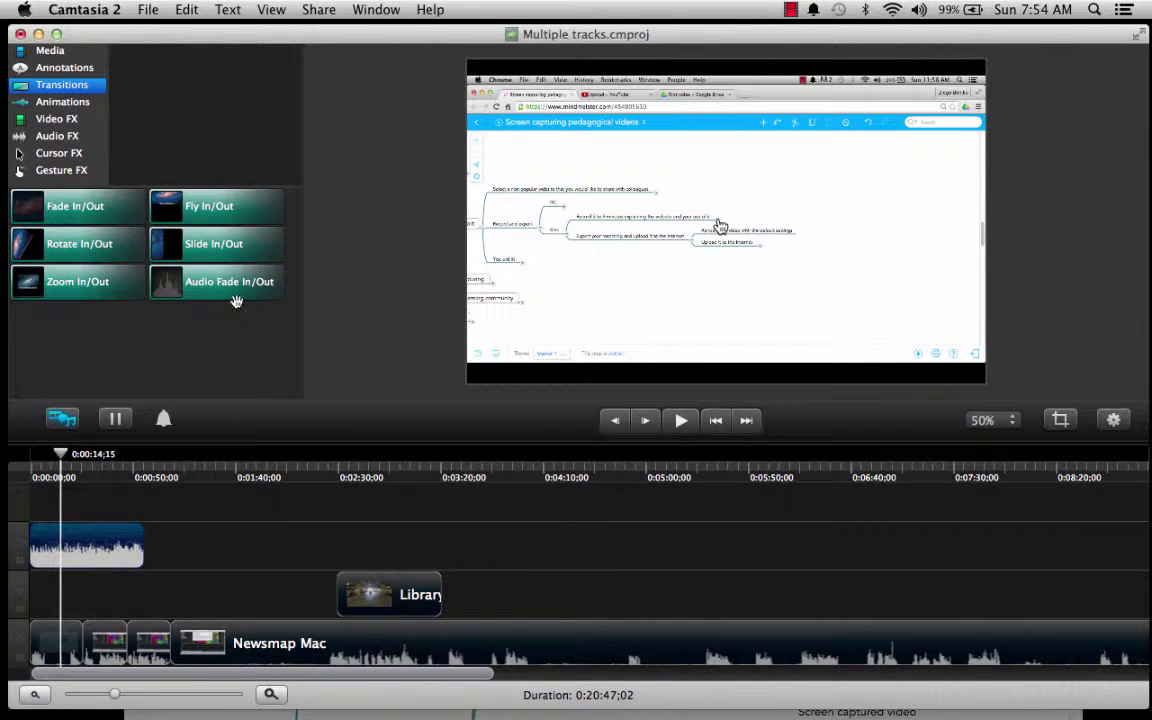
left_click_drag(249, 276, 38, 558)
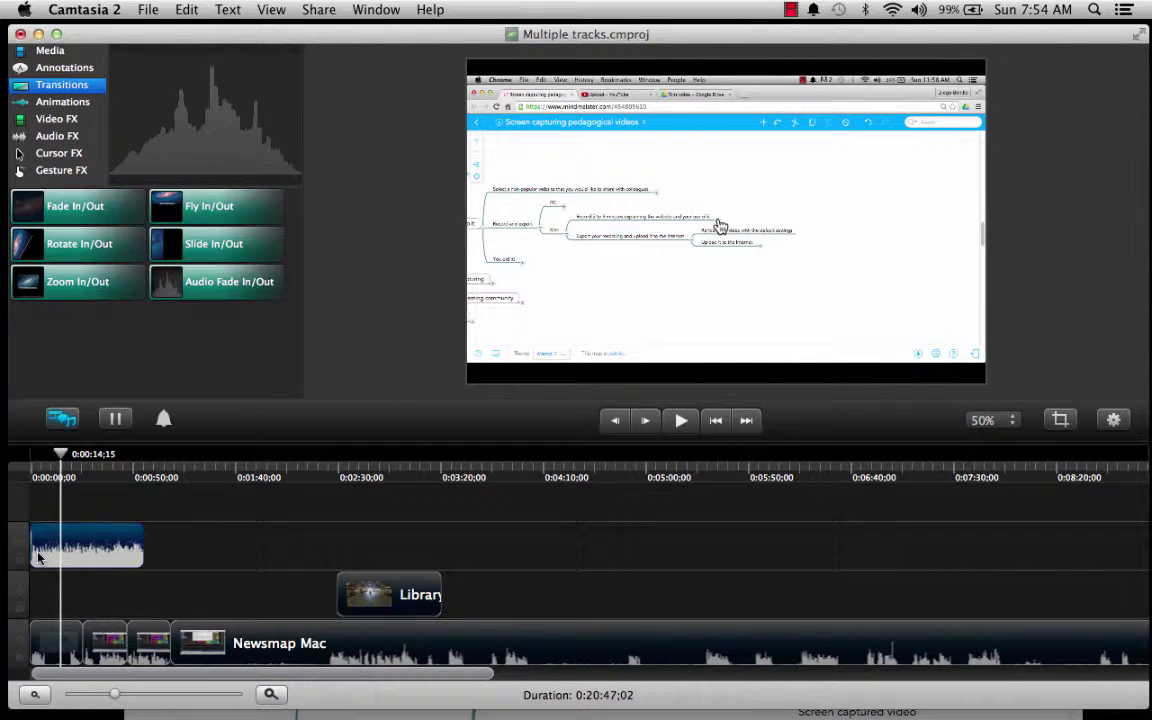
left_click_drag(60, 455, 31, 465)
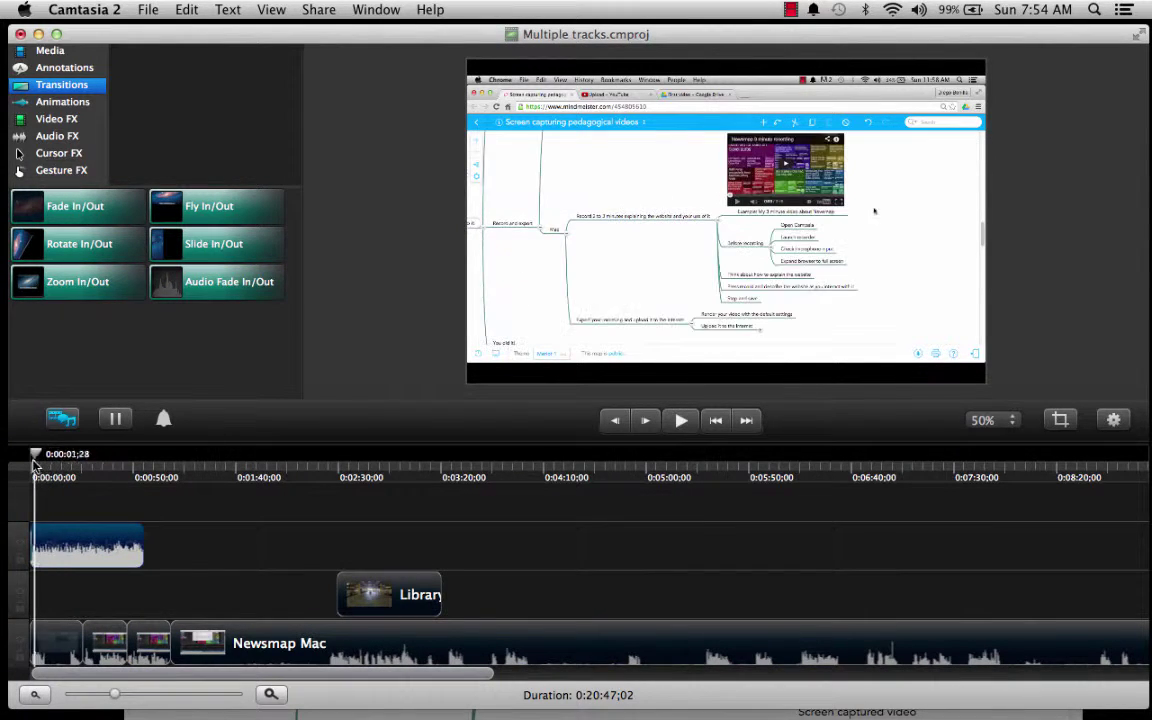
left_click(271, 694)
left_click(271, 694)
left_click(271, 694)
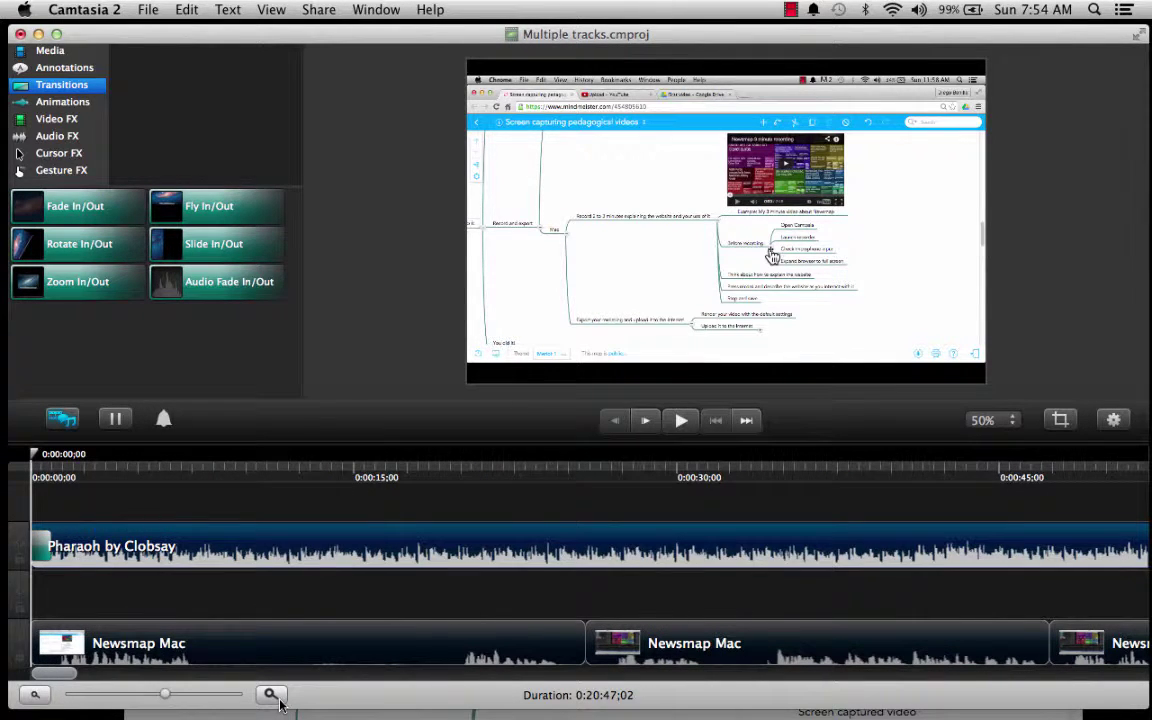
left_click_drag(79, 550, 243, 549)
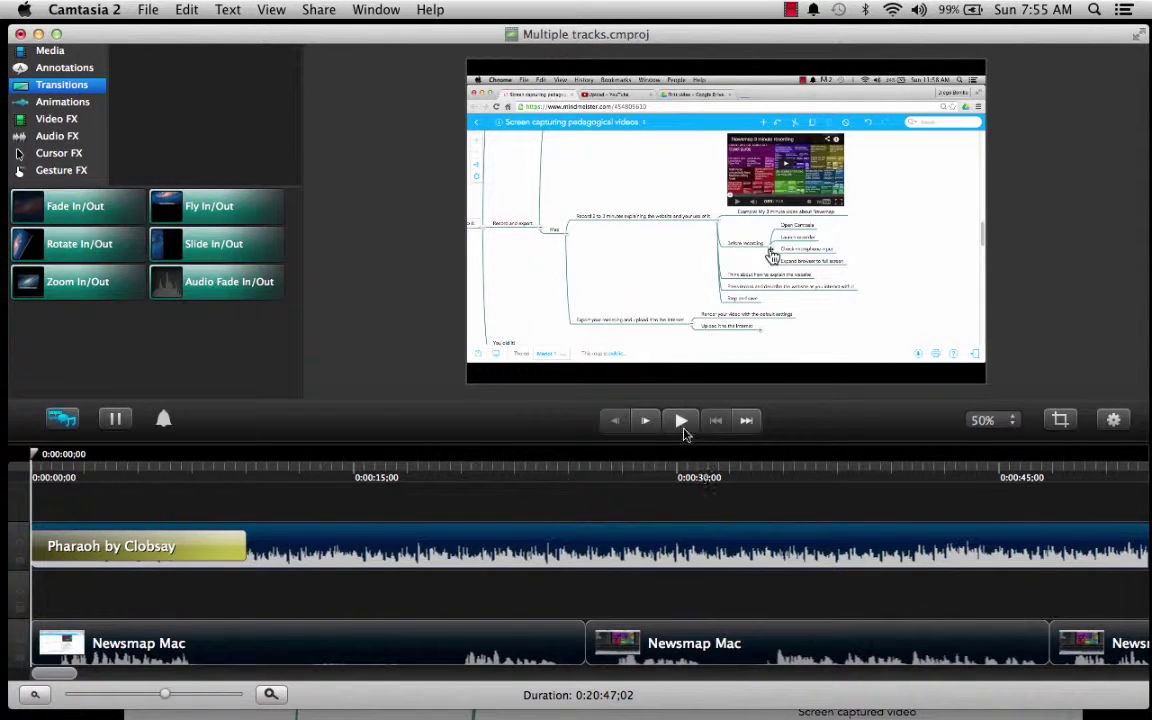
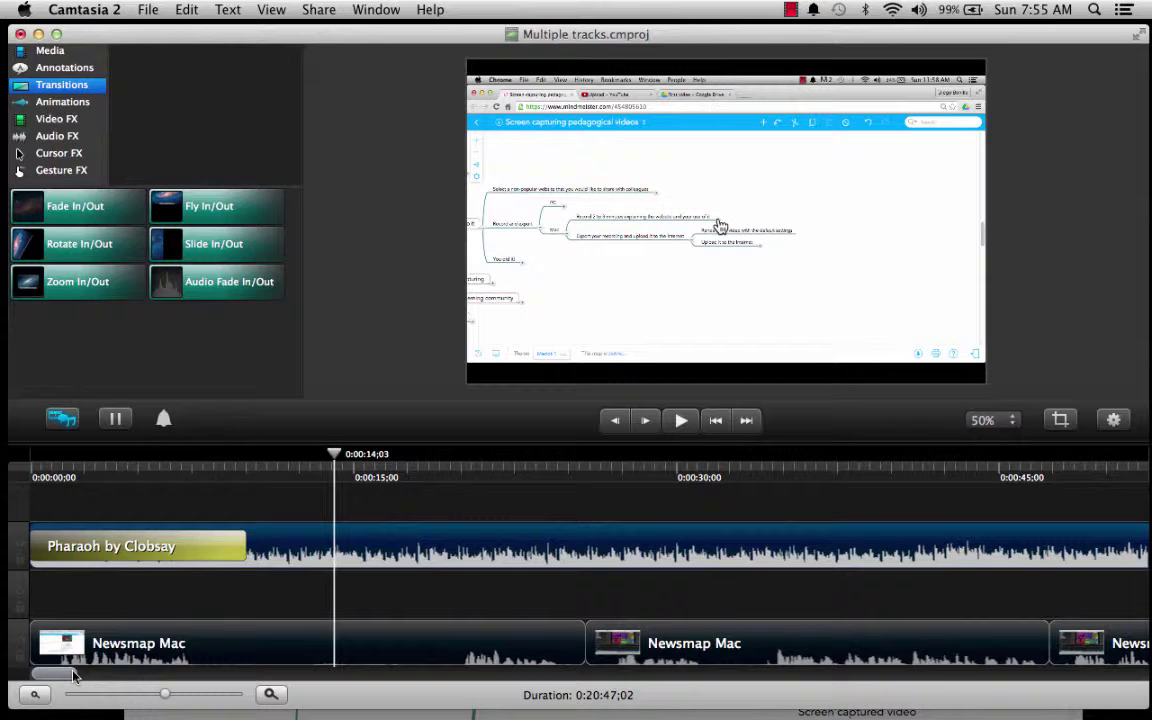
- Shorten the Pharaoh by Clobsay audio to end at about 0:00:20 and add an Audio Fade In/Out transition to its end
left_click(35, 700)
left_click_drag(569, 548, 224, 557)
mouse_move(200, 282)
left_mouse_down()
mouse_move(206, 556)
mouse_move(218, 548)
mouse_move(180, 548)
mouse_move(216, 549)
left_mouse_up()
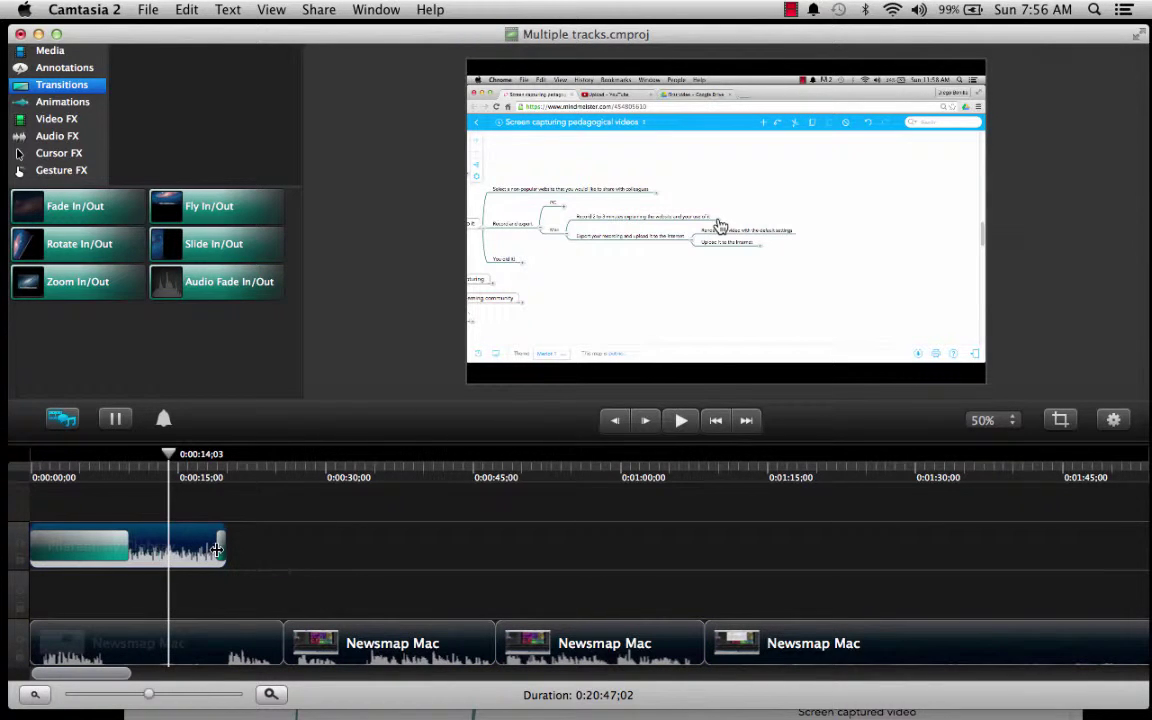
- Lengthen the closing audio fade of Pharaoh by Clobsay backwards until it meets the opening fade at about 0:00:10
left_click(272, 695)
left_click(274, 696)
left_click_drag(400, 544, 83, 547)
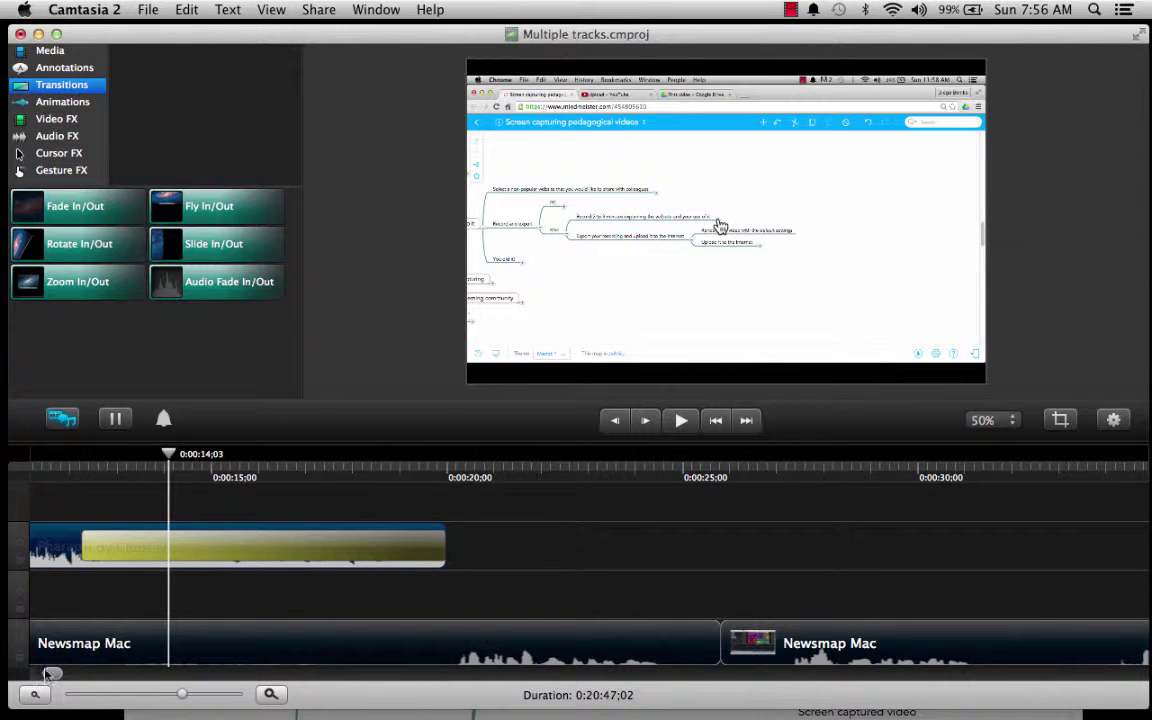
left_click_drag(50, 678, 46, 683)
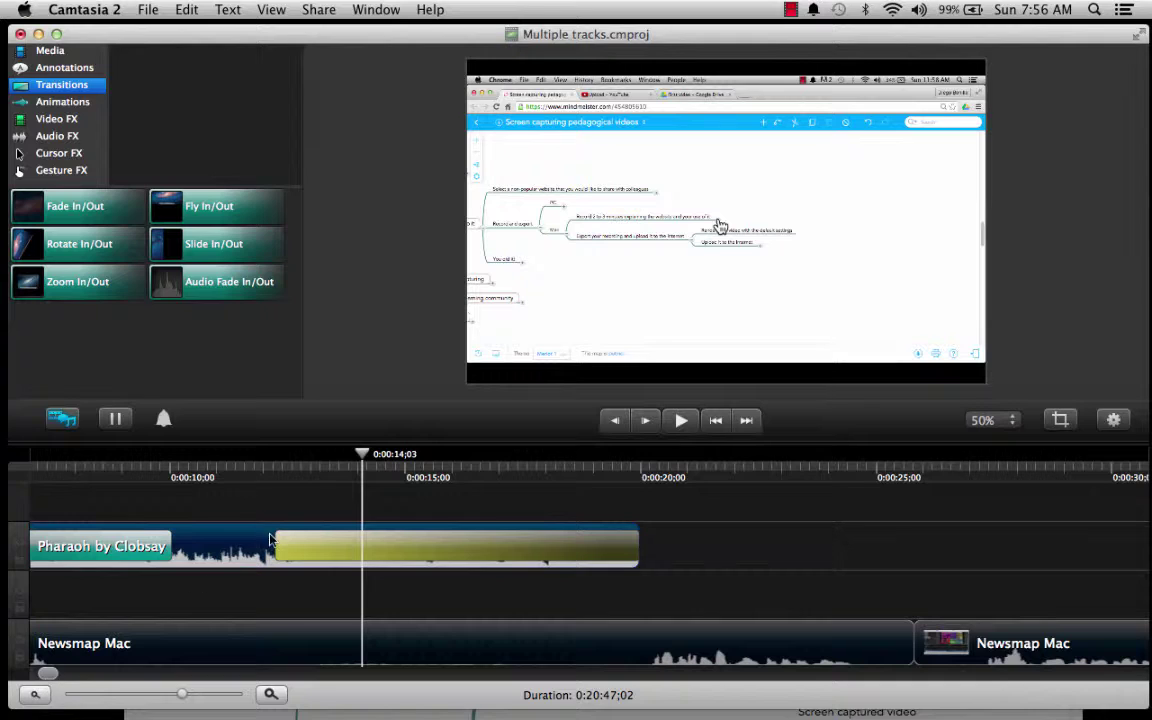
left_click_drag(275, 545, 189, 545)
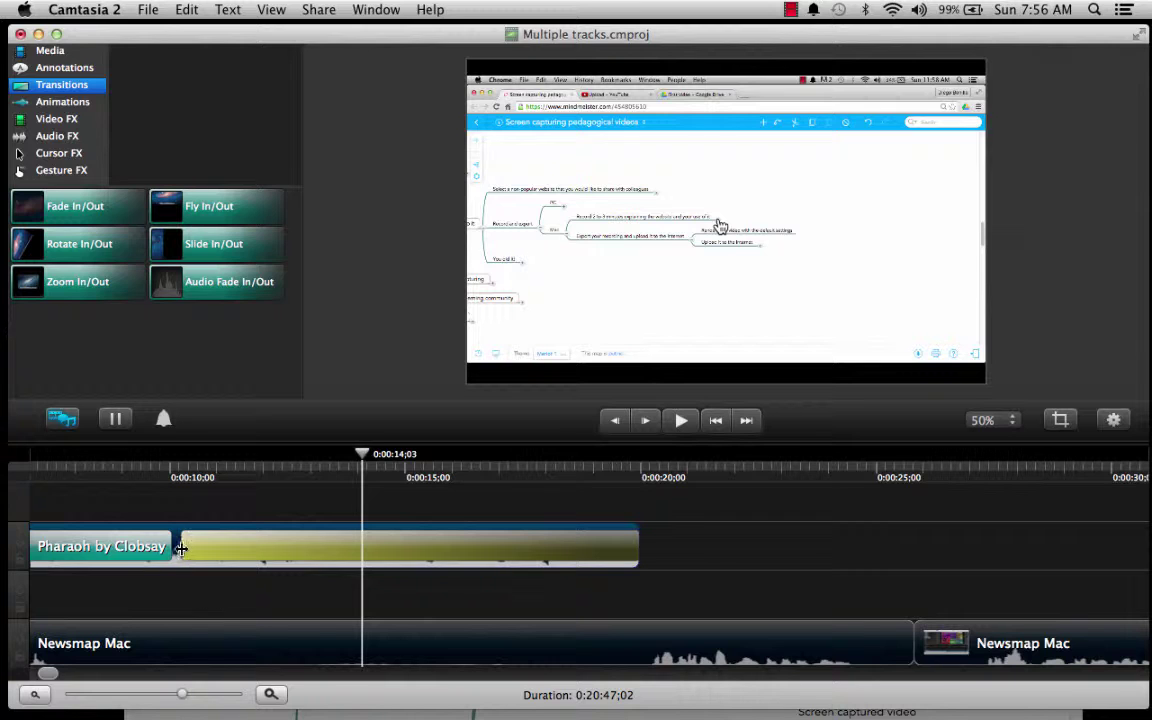
left_click_drag(182, 548, 172, 548)
- Play the project from the start to check both audio fades and stop playback at about 0:00:18
left_click(35, 694)
left_click(33, 466)
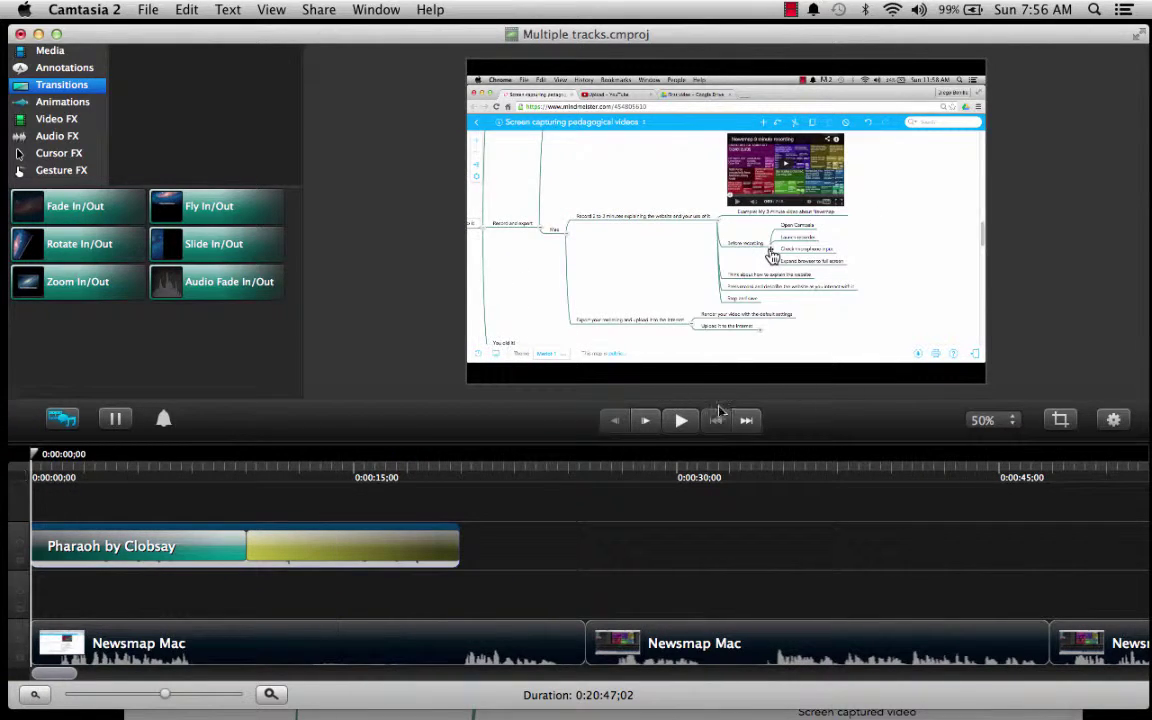
left_click(680, 422)
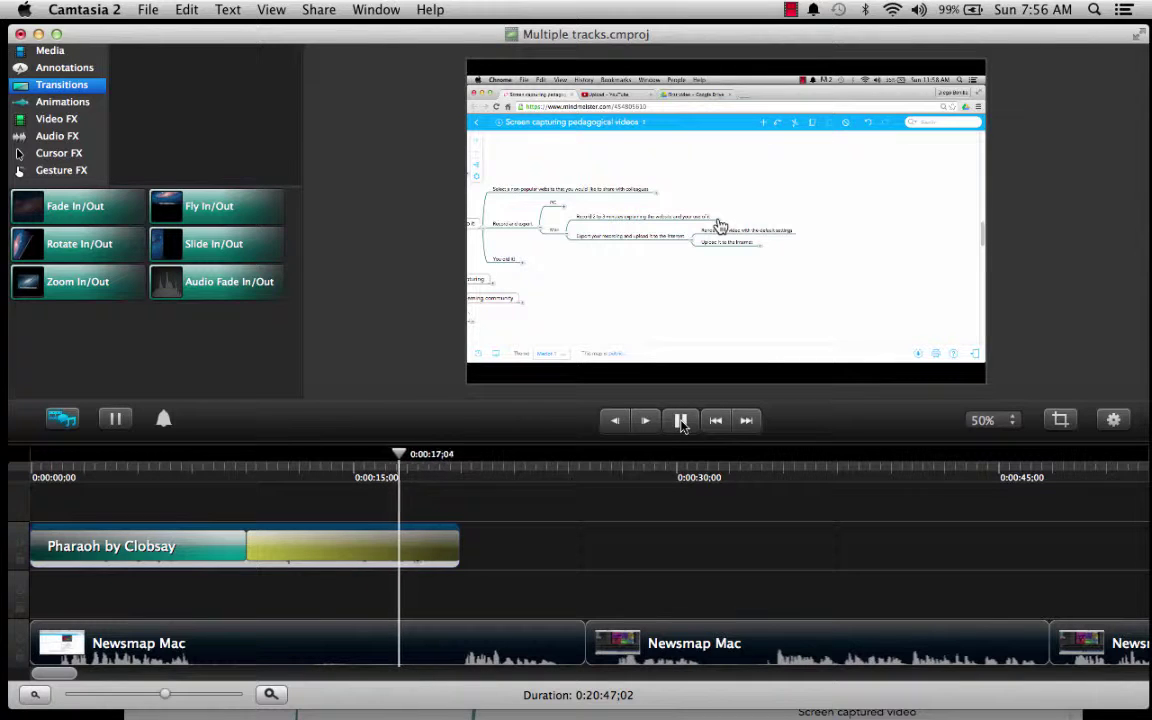
left_click(681, 421)
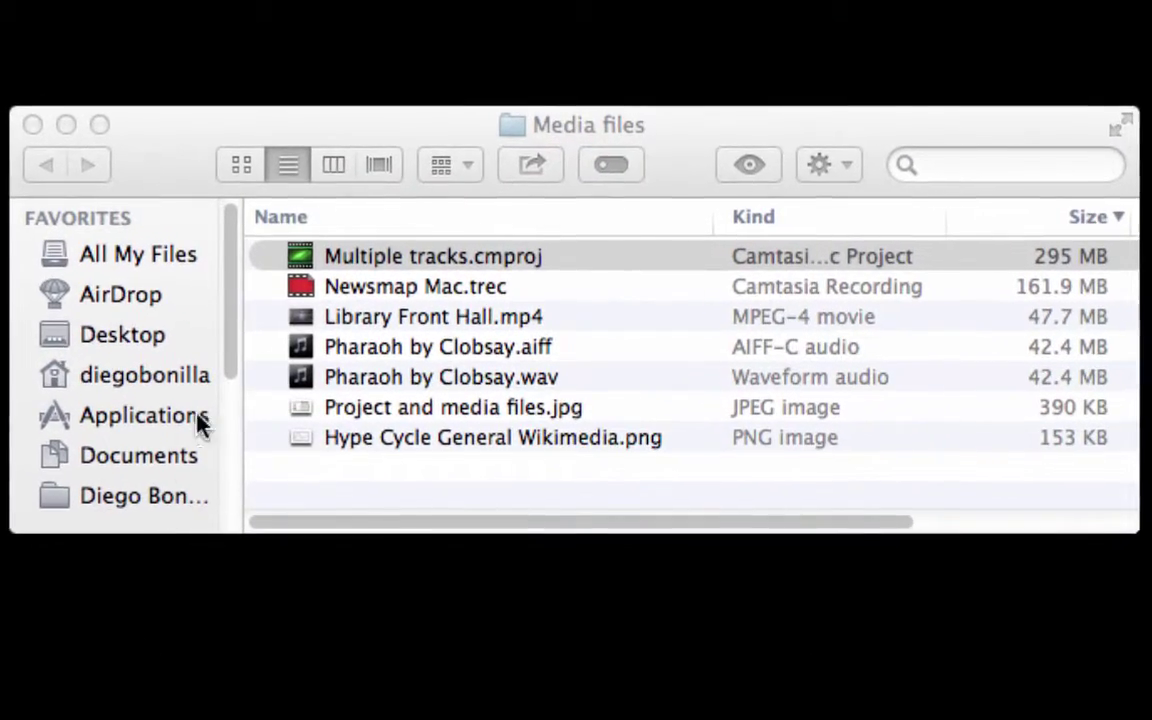
- In Finder's Media files folder, compare the kind and size of the Multiple tracks.cmproj project with the individual media files
left_click(314, 134)
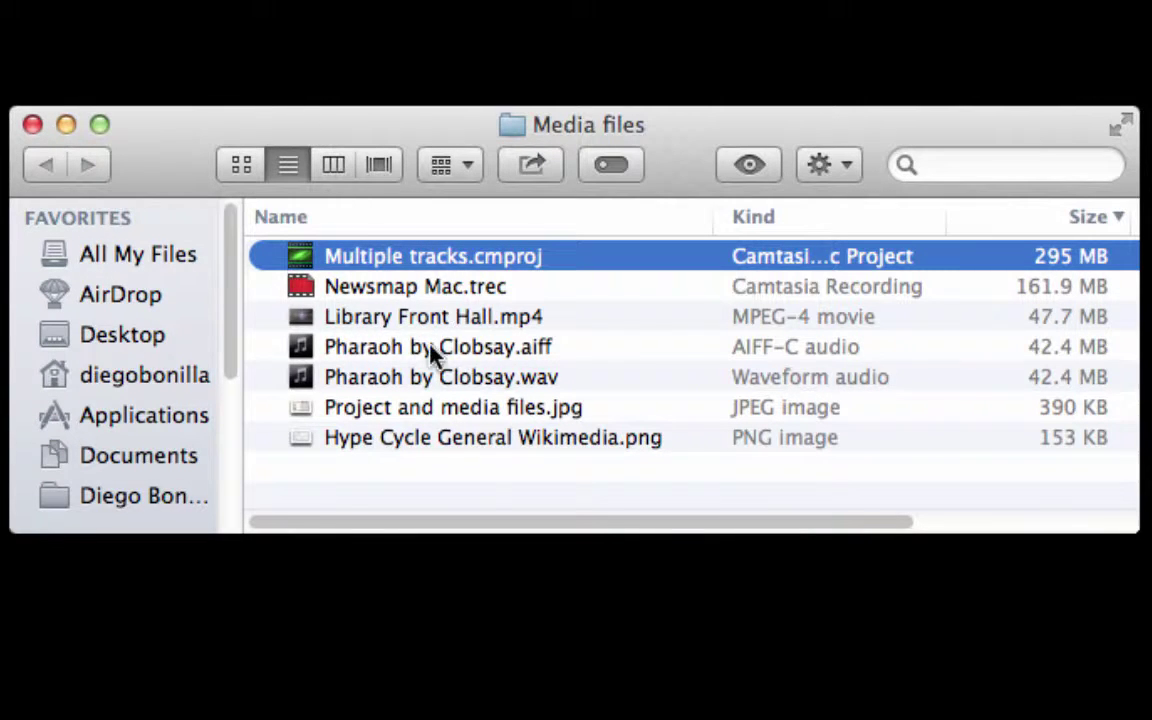
left_click(412, 292)
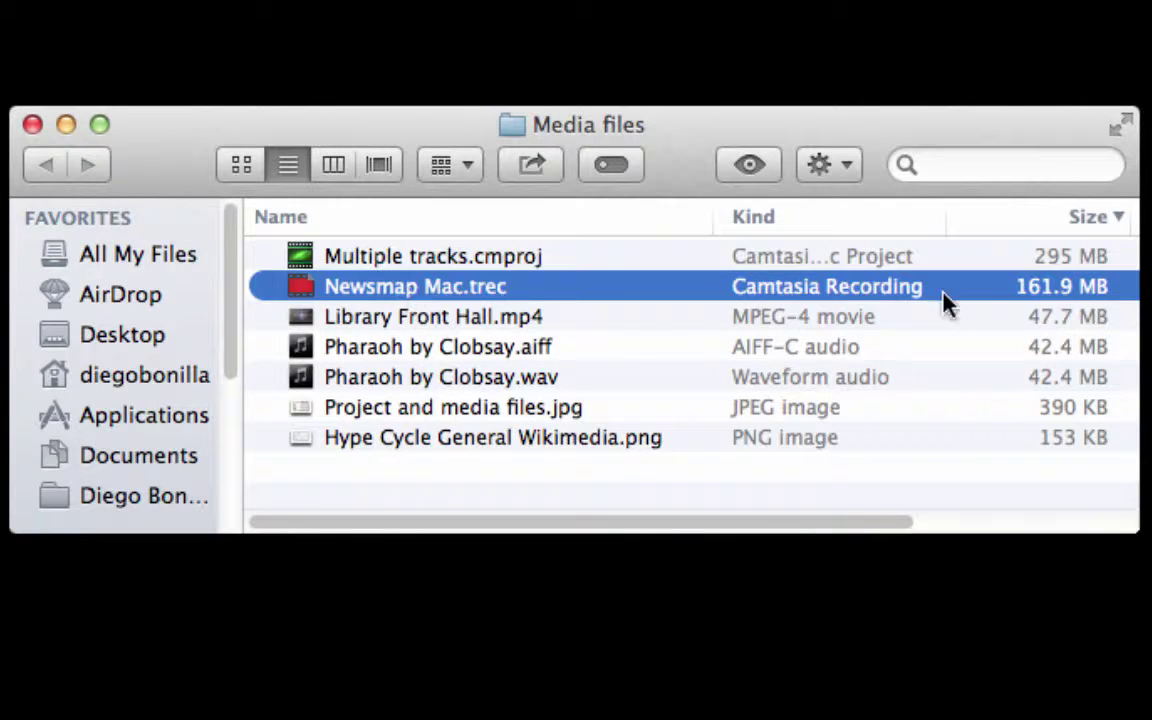
left_click(1110, 322)
left_click(1114, 340)
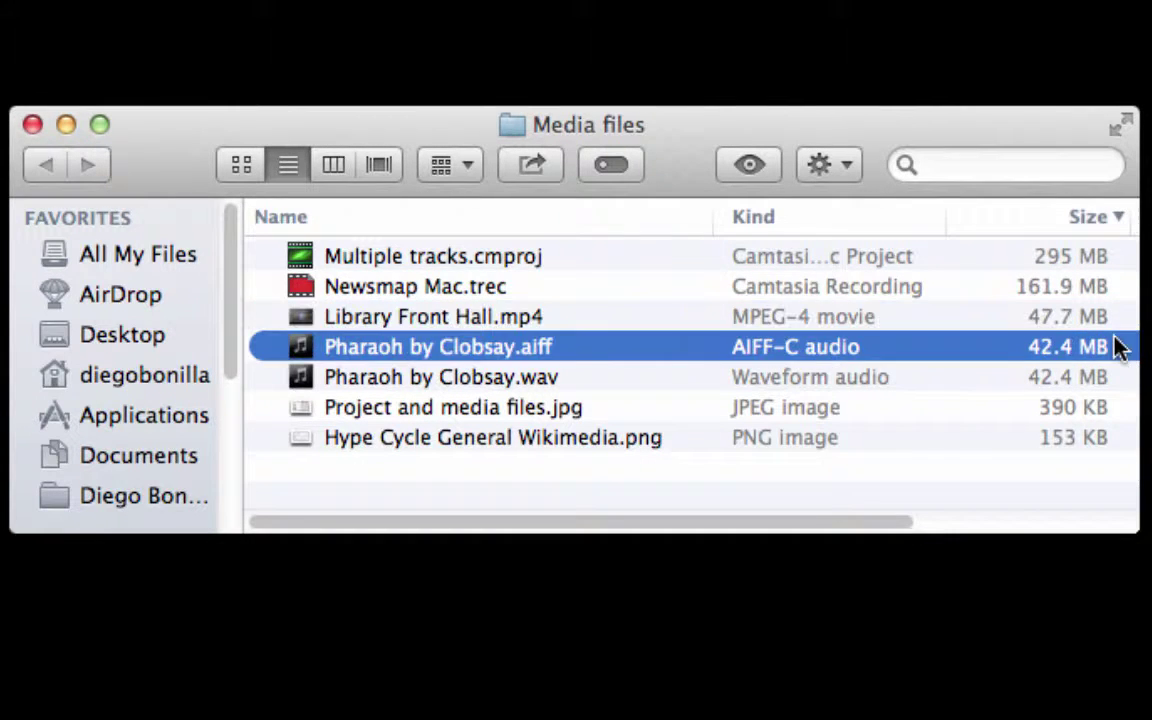
left_click(1114, 378)
left_click(1116, 407)
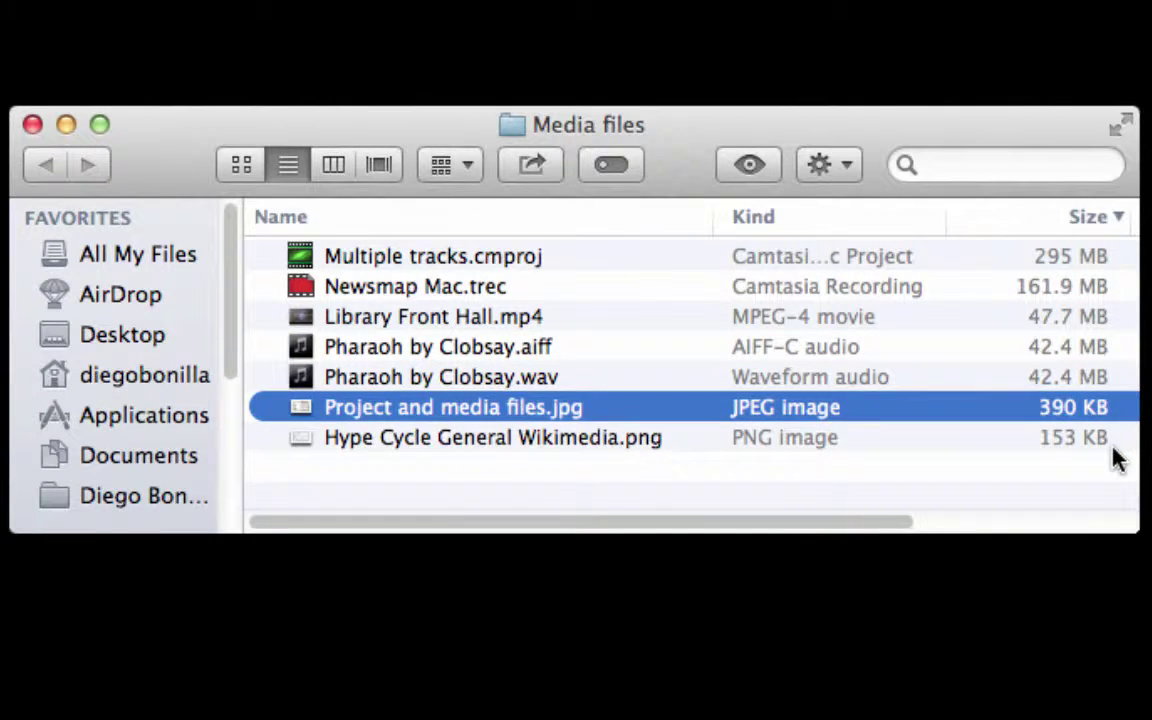
left_click(1113, 440)
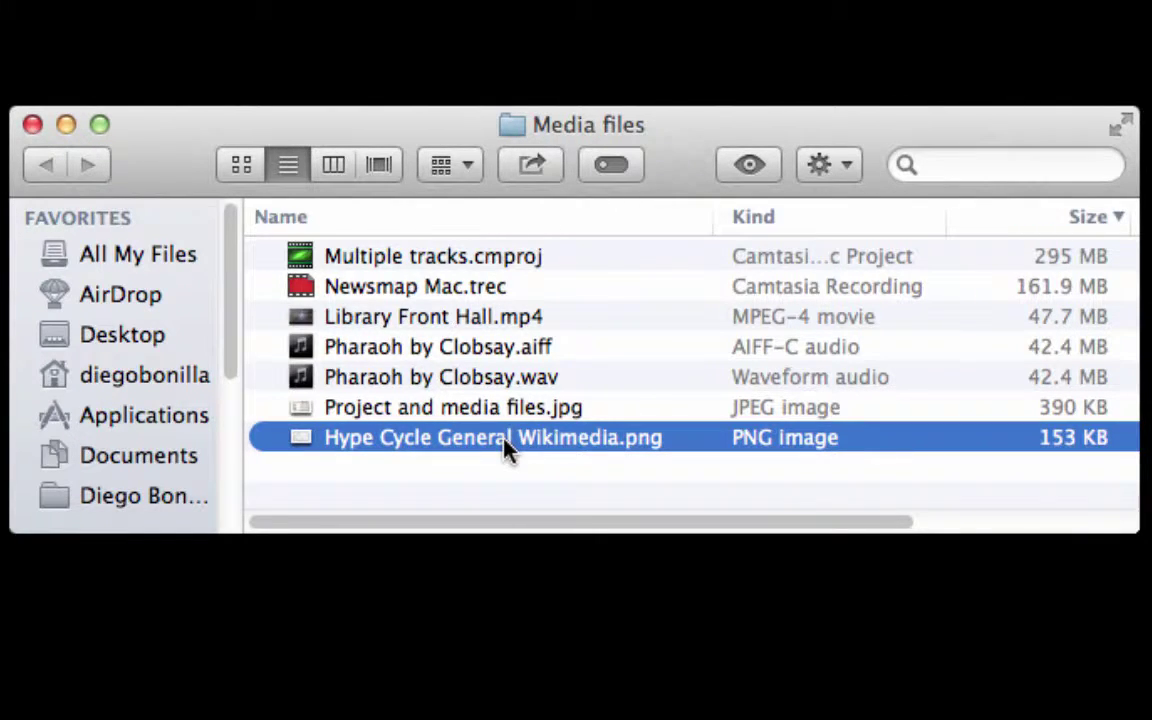
left_click(400, 262)
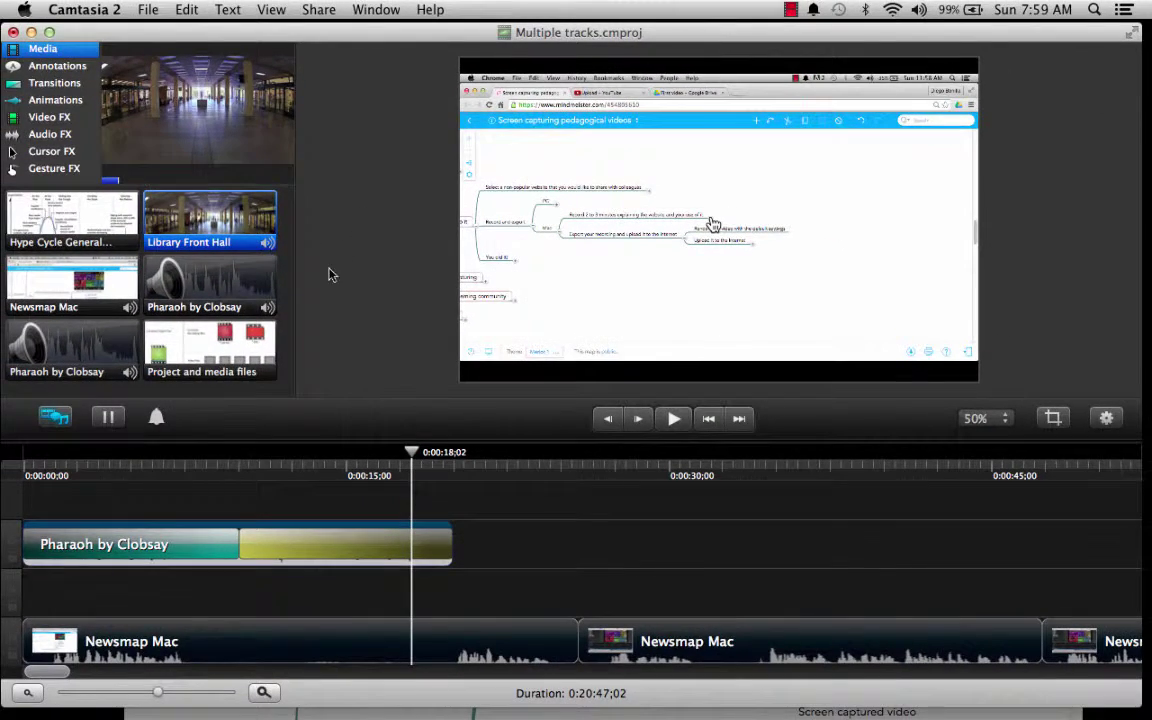
- Place the Hype Cycle General Wikimedia image on the second track at about 0:00:10 and put the playhead on it at 0:00:11;16
left_click(363, 347)
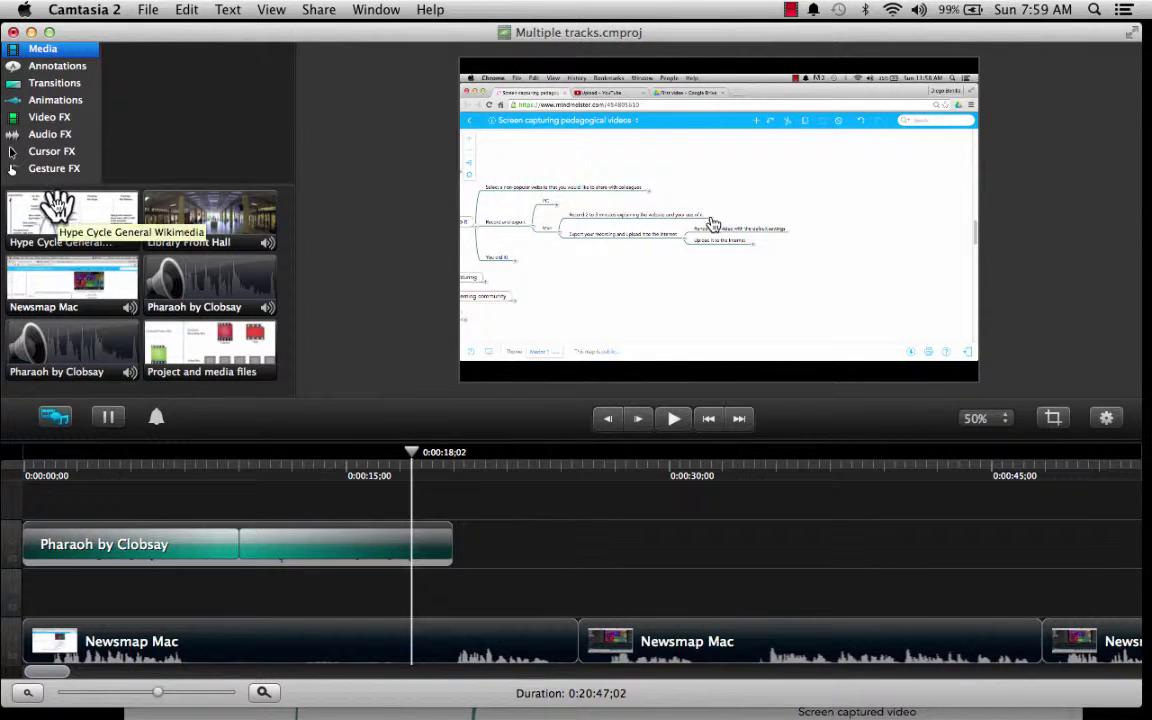
left_click_drag(58, 205, 246, 598)
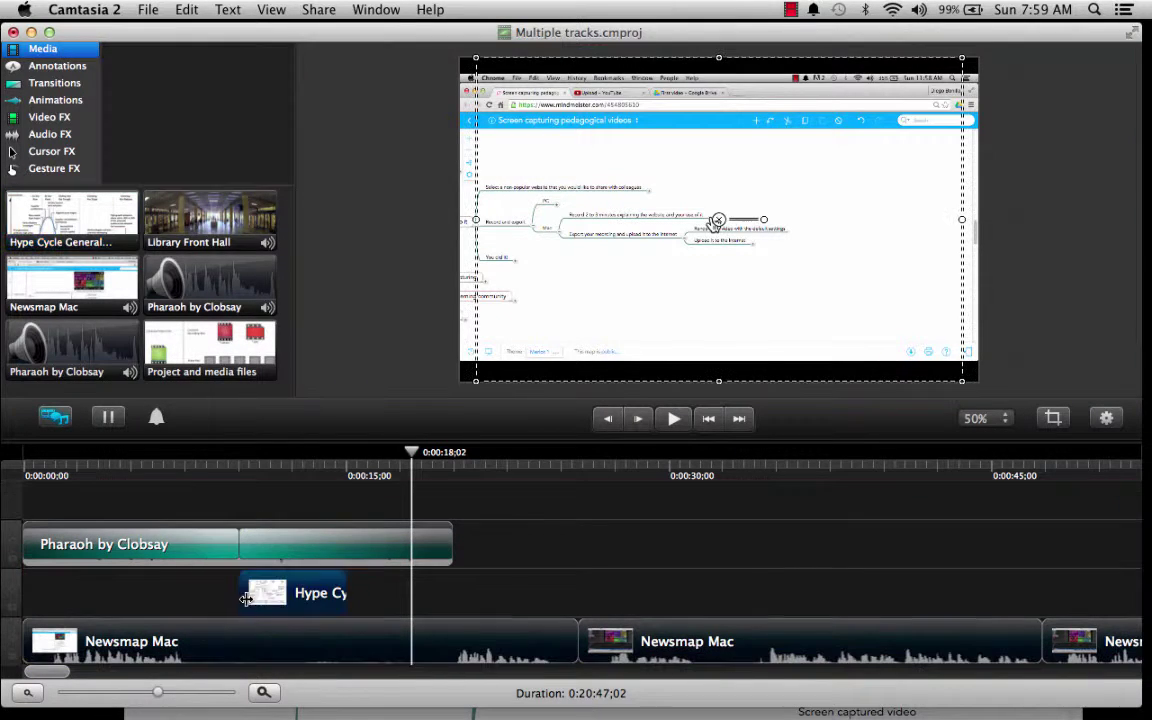
left_click(275, 478)
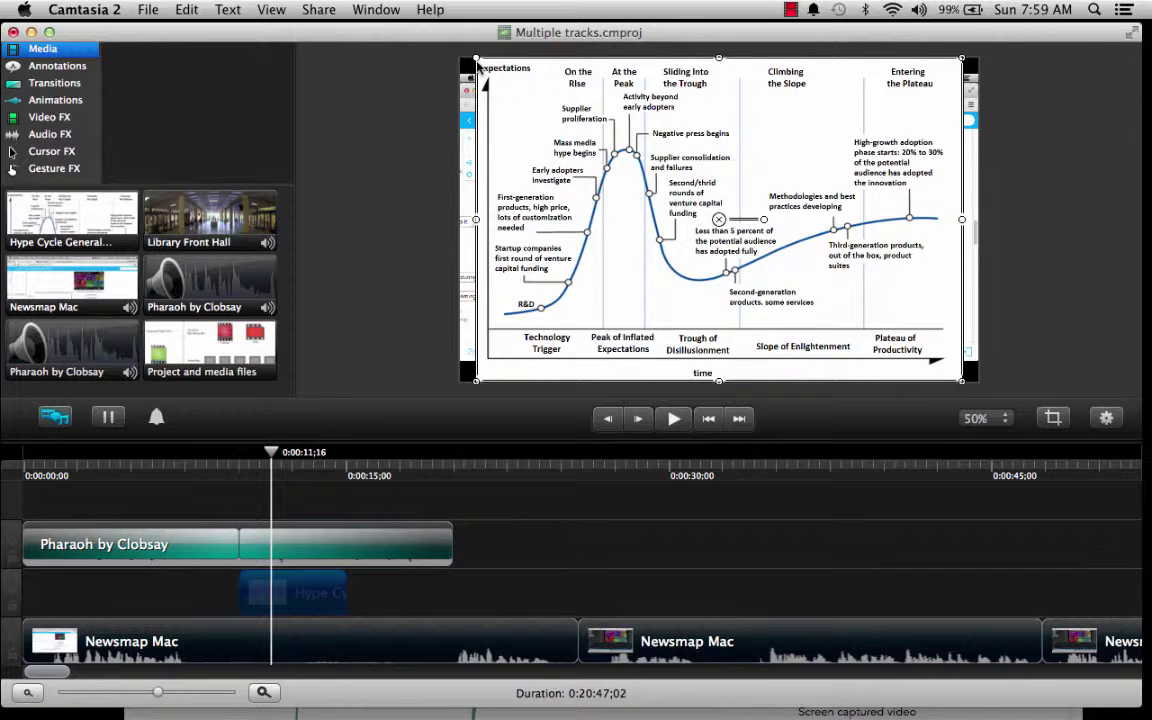
- Resize and reposition the Hype Cycle image so it spans the full canvas height, aligned with the canvas's upper-left corner
left_click_drag(478, 62, 712, 220)
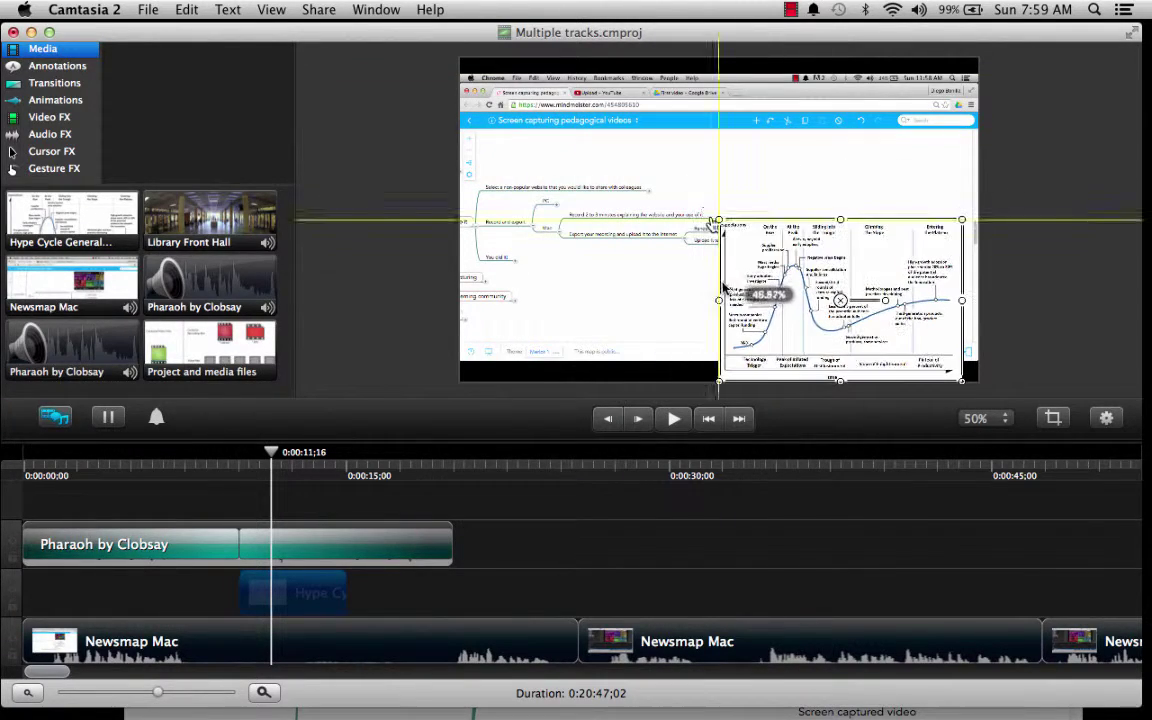
left_click_drag(755, 308, 771, 162)
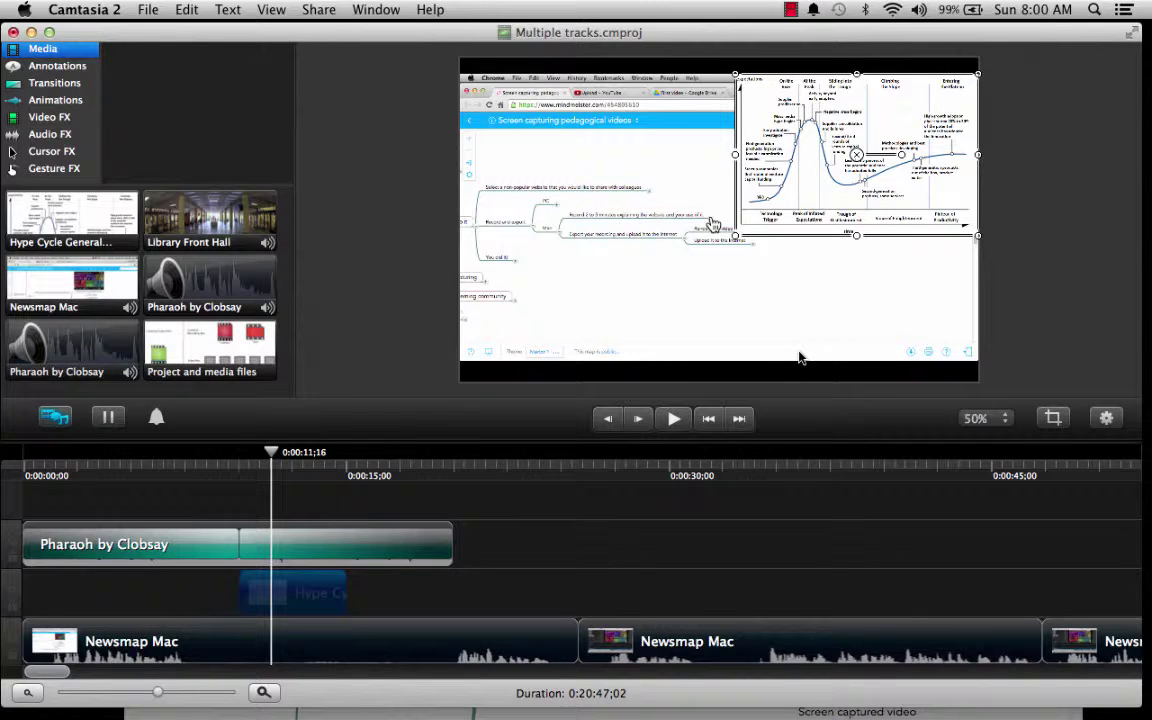
left_click_drag(736, 237, 543, 368)
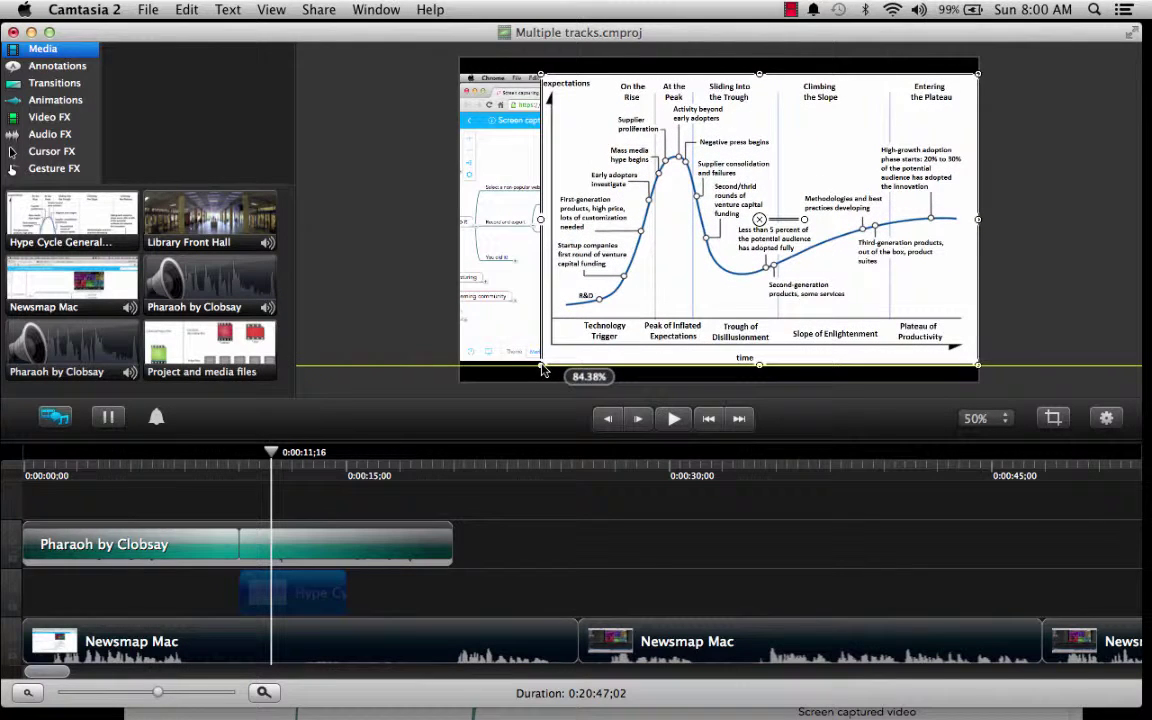
left_click_drag(785, 256, 706, 243)
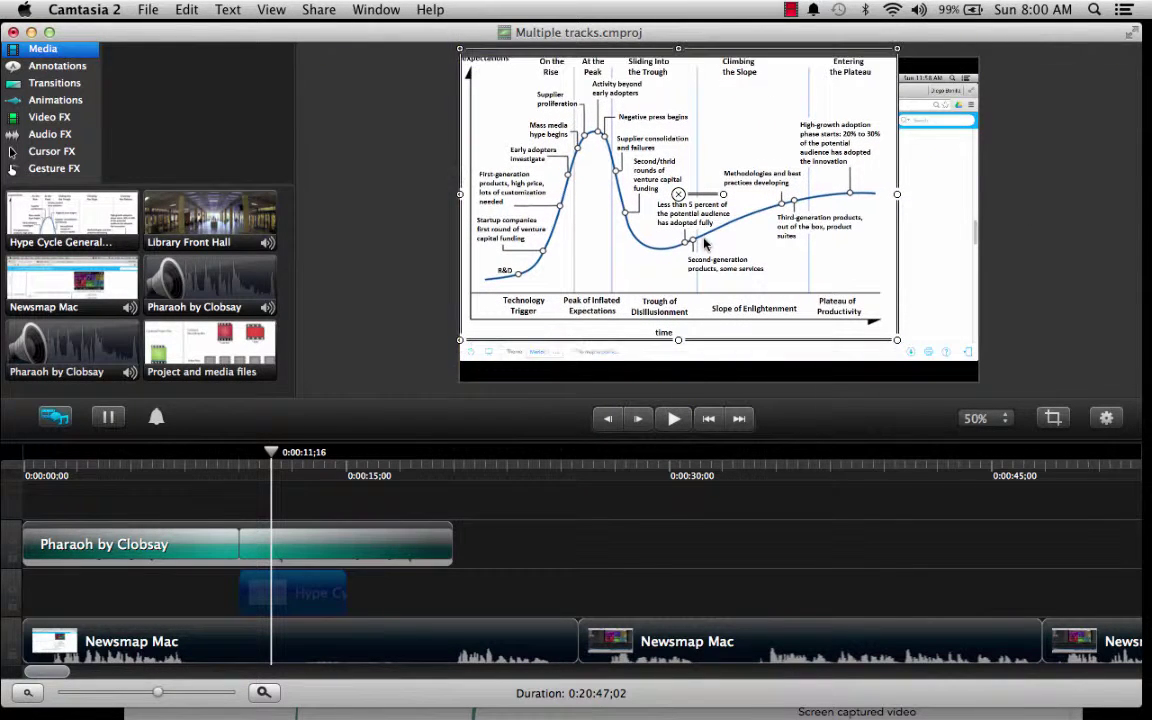
left_click_drag(810, 234, 810, 243)
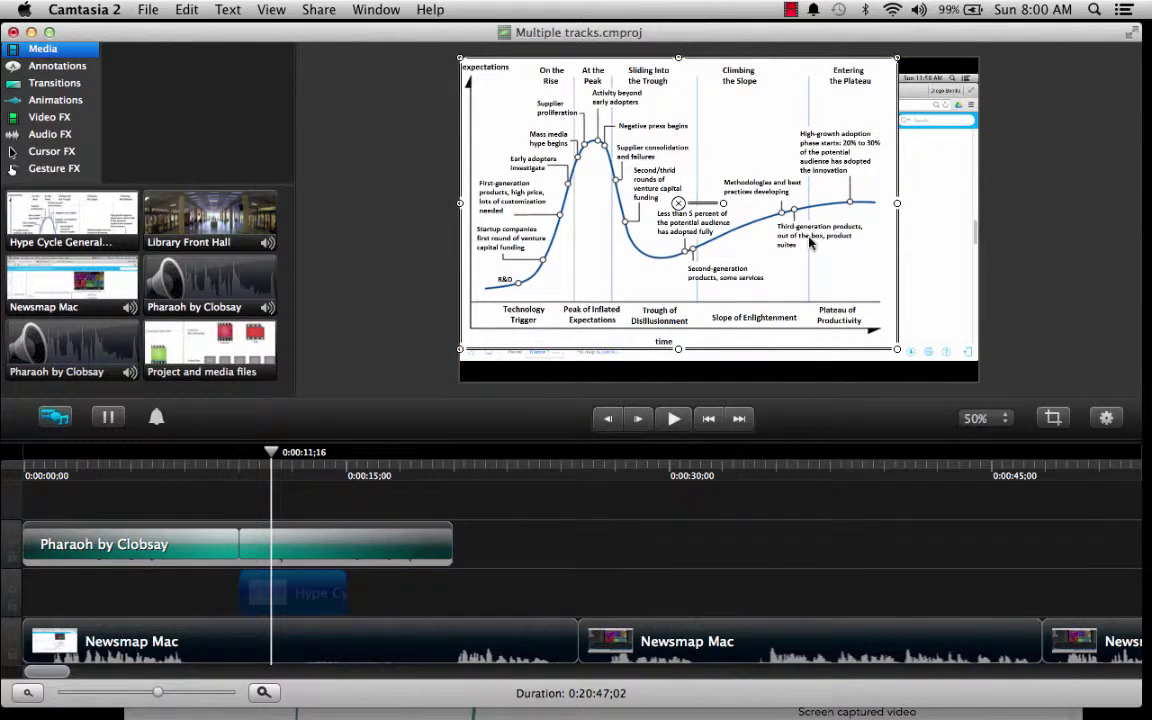
left_click_drag(897, 350, 946, 380)
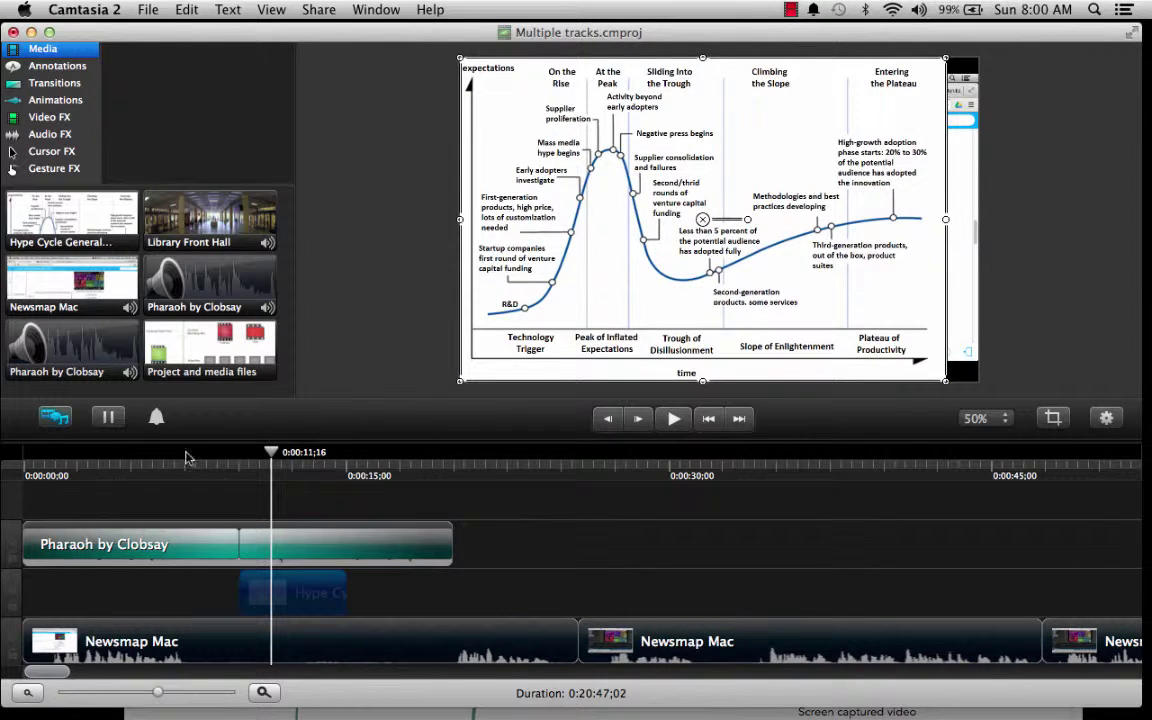
- Scrub across the Hype Cycle clip to examine where the image appears and disappears, leaving the playhead at 0:00:11;13
left_click(155, 474)
left_click_drag(157, 460, 234, 476)
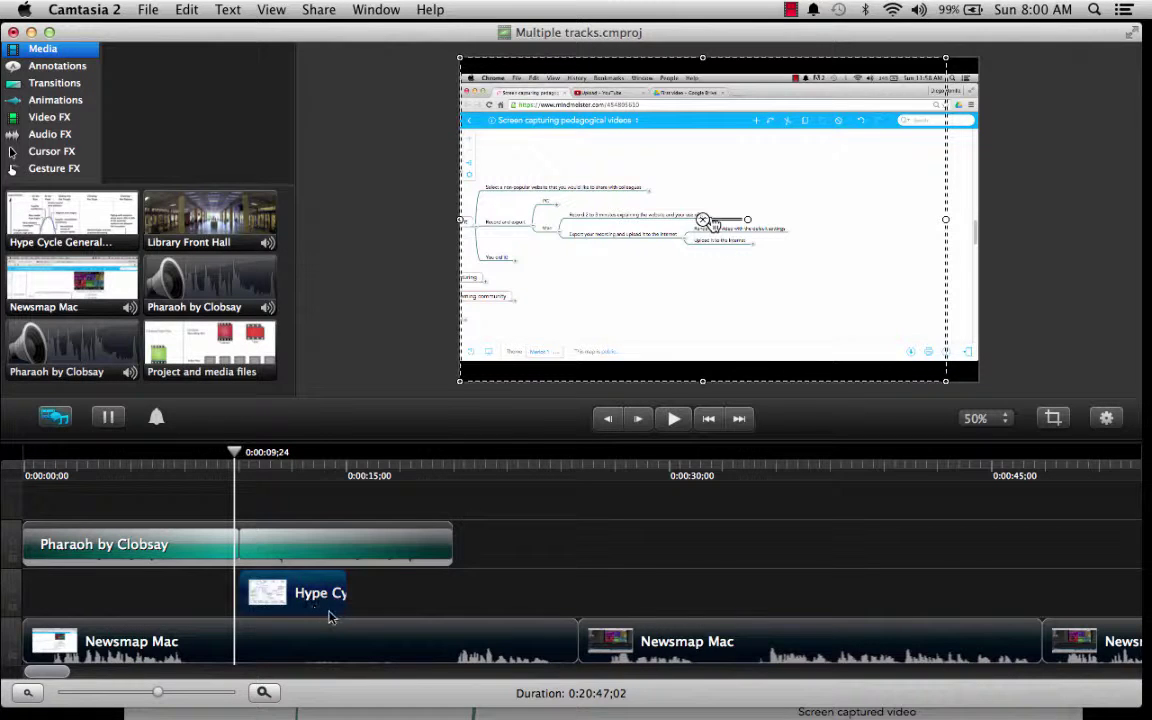
left_click_drag(240, 459, 300, 467)
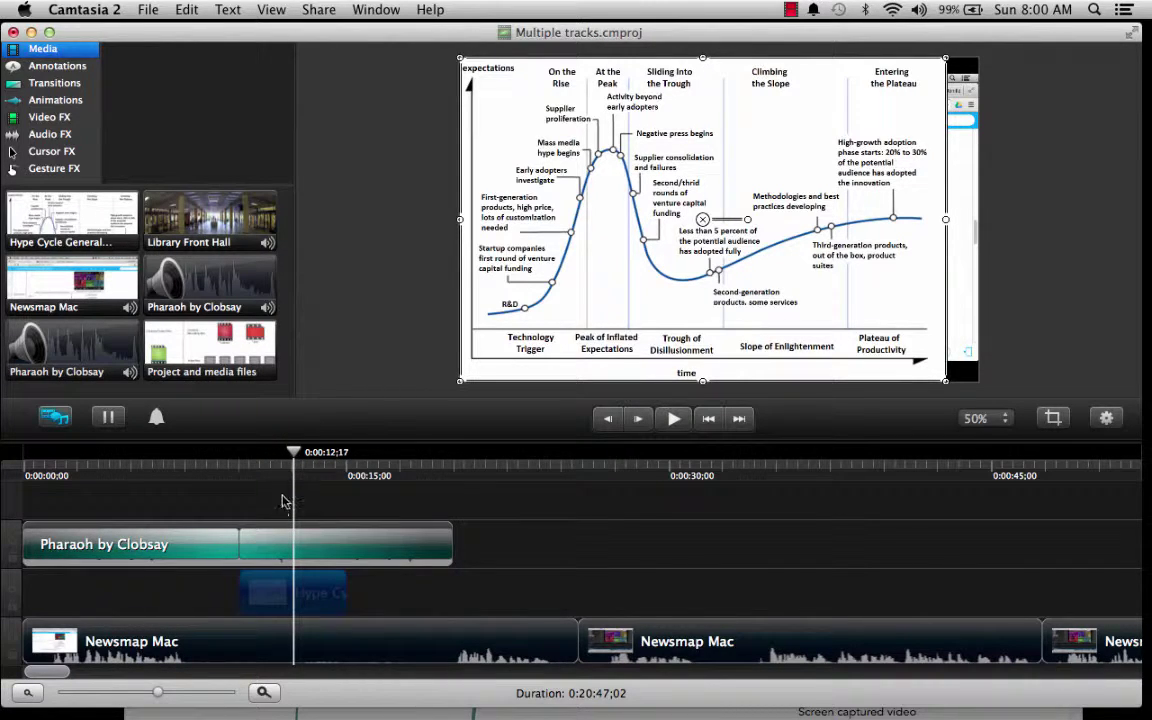
left_click_drag(295, 457, 362, 465)
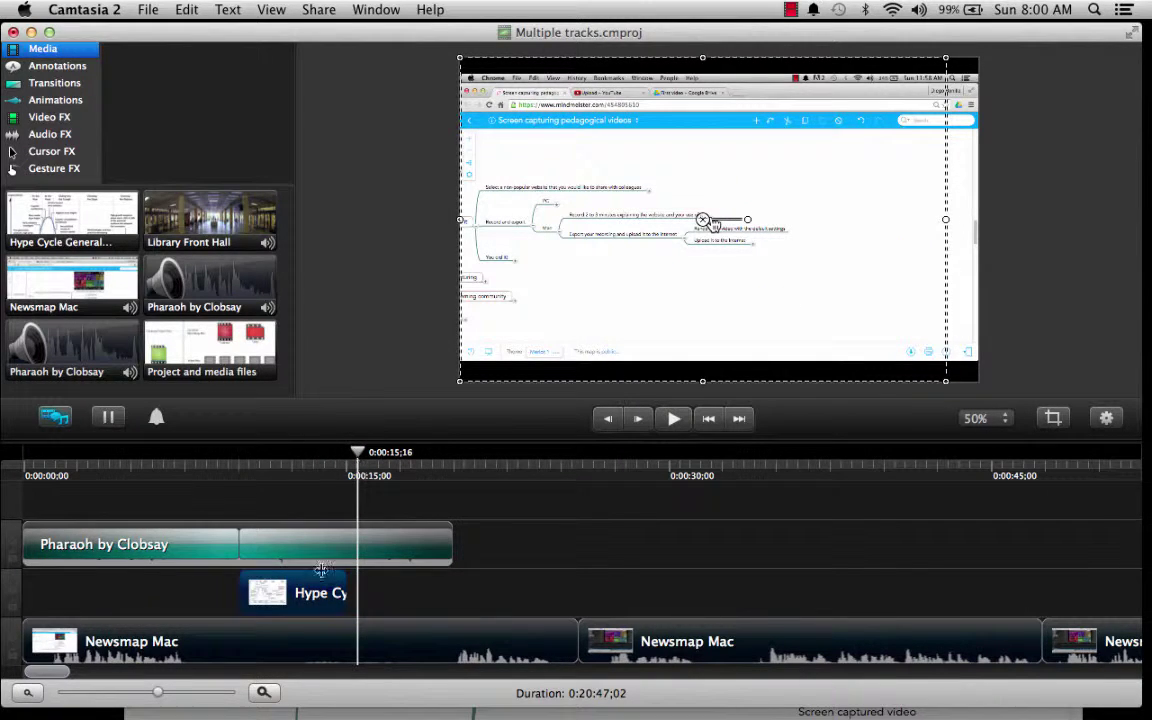
left_click_drag(281, 479, 297, 460)
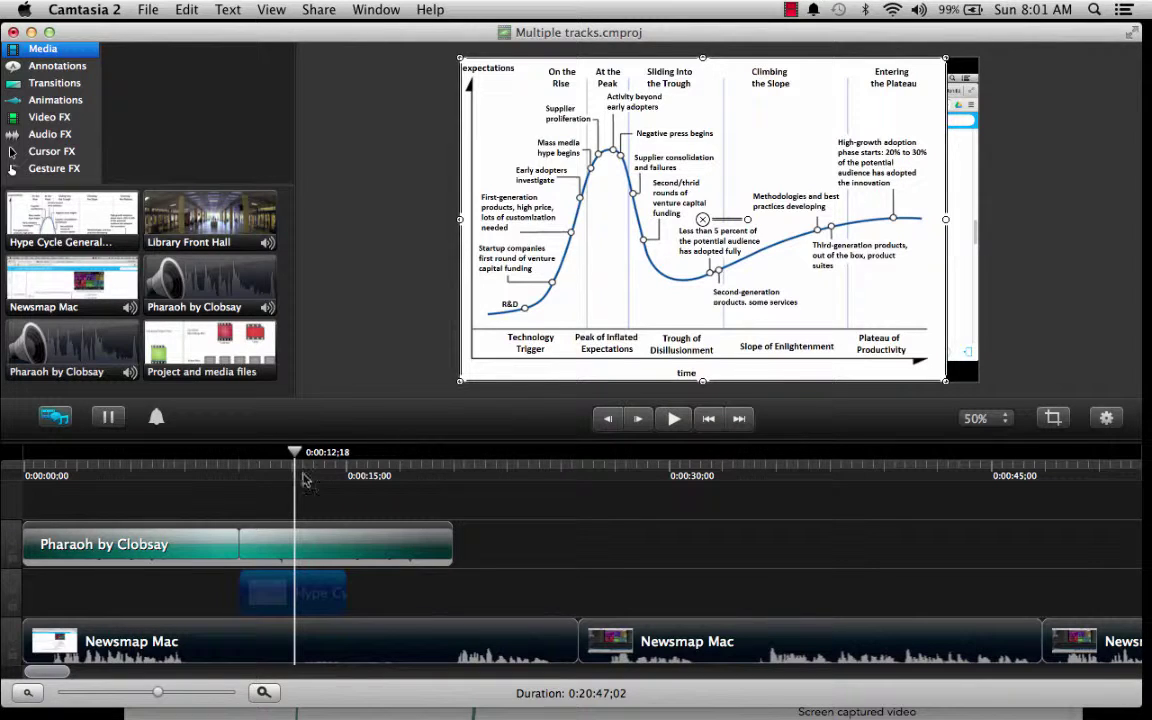
left_click(262, 468)
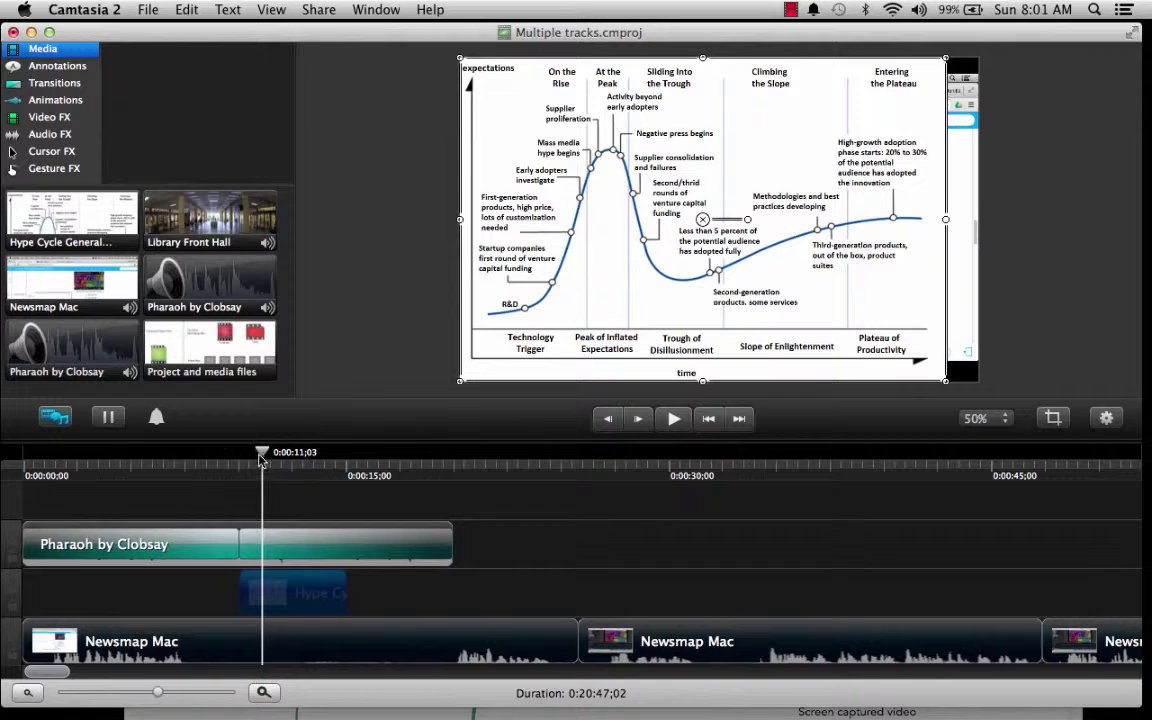
left_click_drag(264, 458, 272, 460)
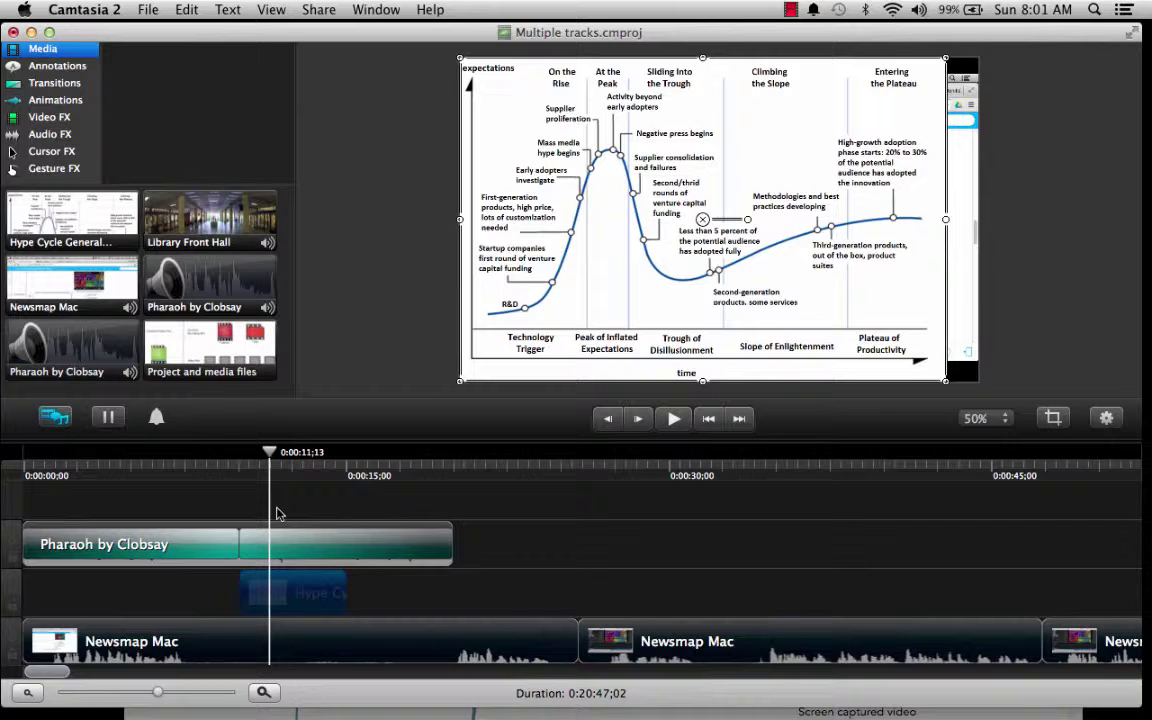
- Add a Zoom In animation to the Hype Cycle image just before the playhead at 0:00:11;13
left_click(56, 101)
left_click_drag(75, 204, 257, 603)
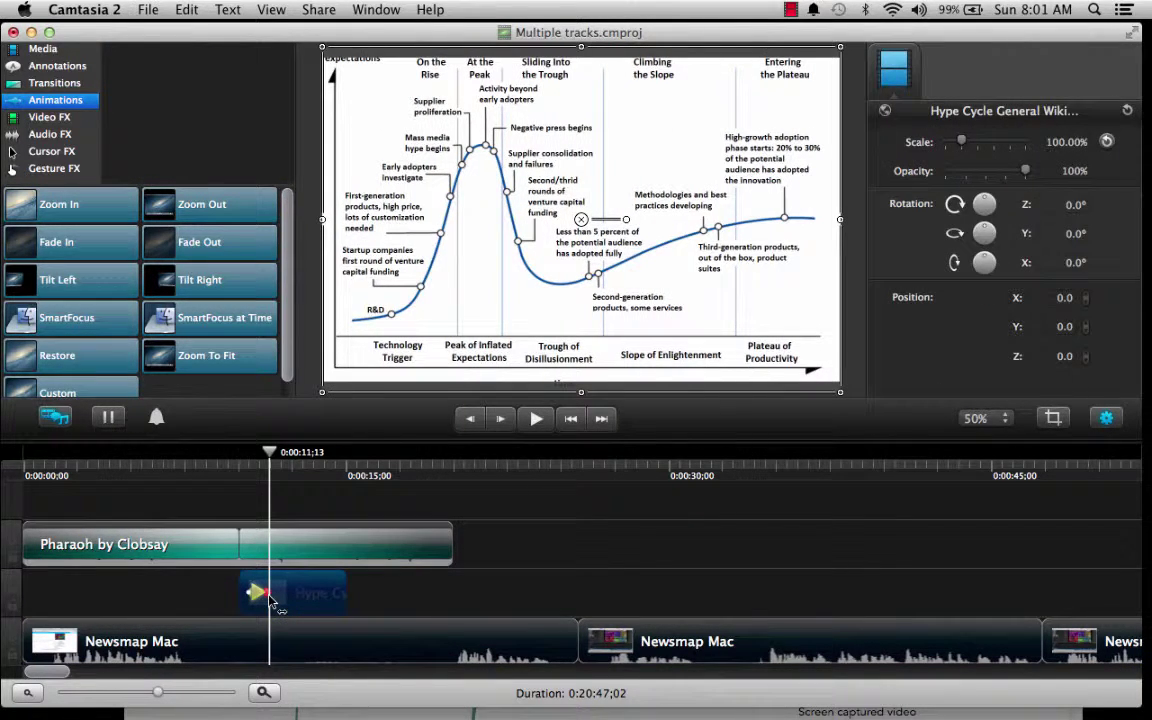
- Set the Hype Cycle zoom animation to 261.76% scale at position X 802, Y -360, and play back the result
left_click_drag(958, 147, 987, 146)
left_click_drag(470, 140, 748, 323)
left_click_drag(530, 256, 640, 238)
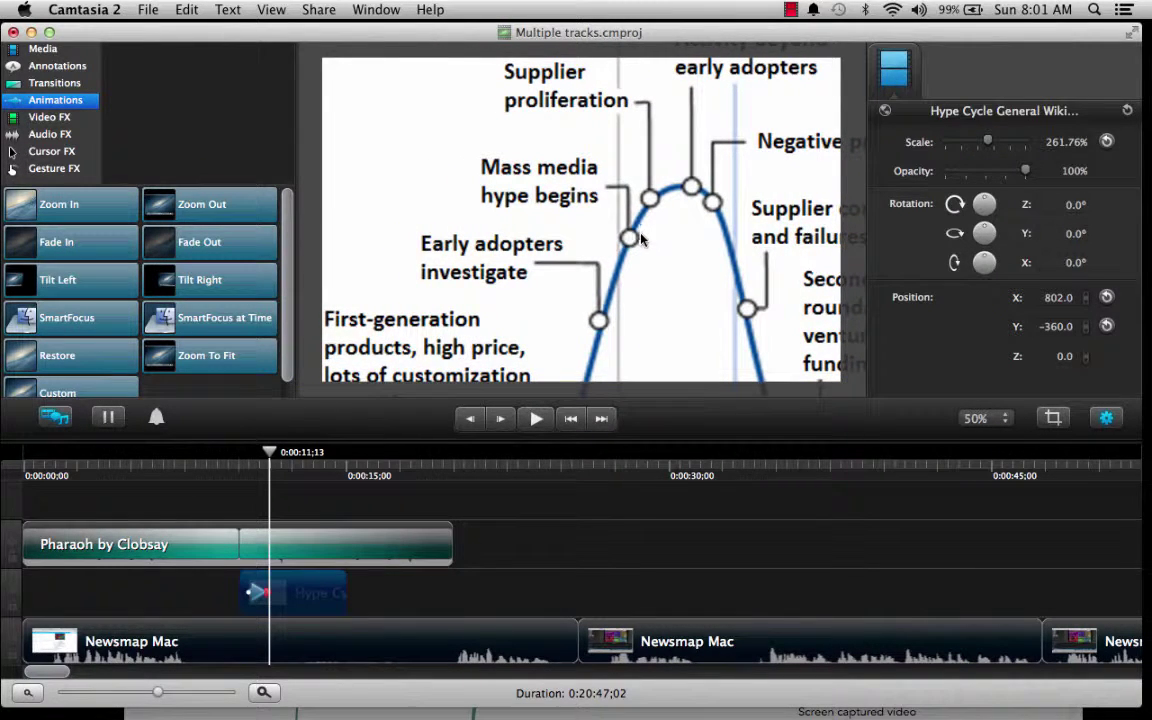
left_click(231, 481)
left_click(536, 420)
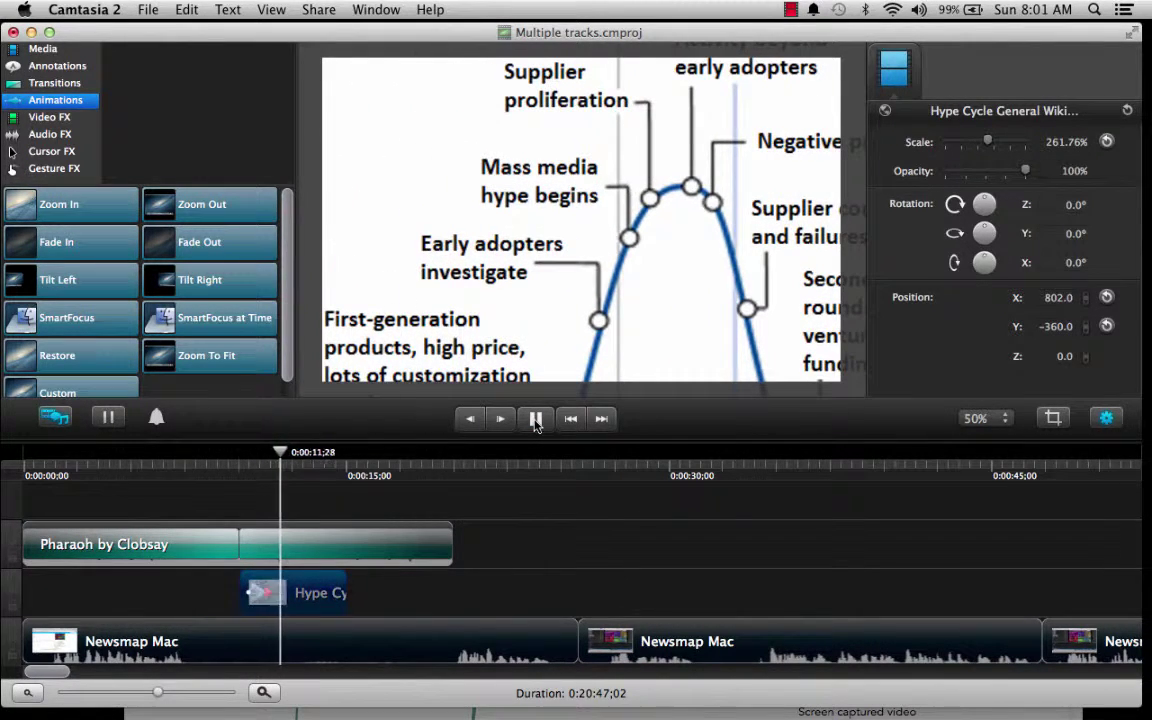
left_click(536, 420)
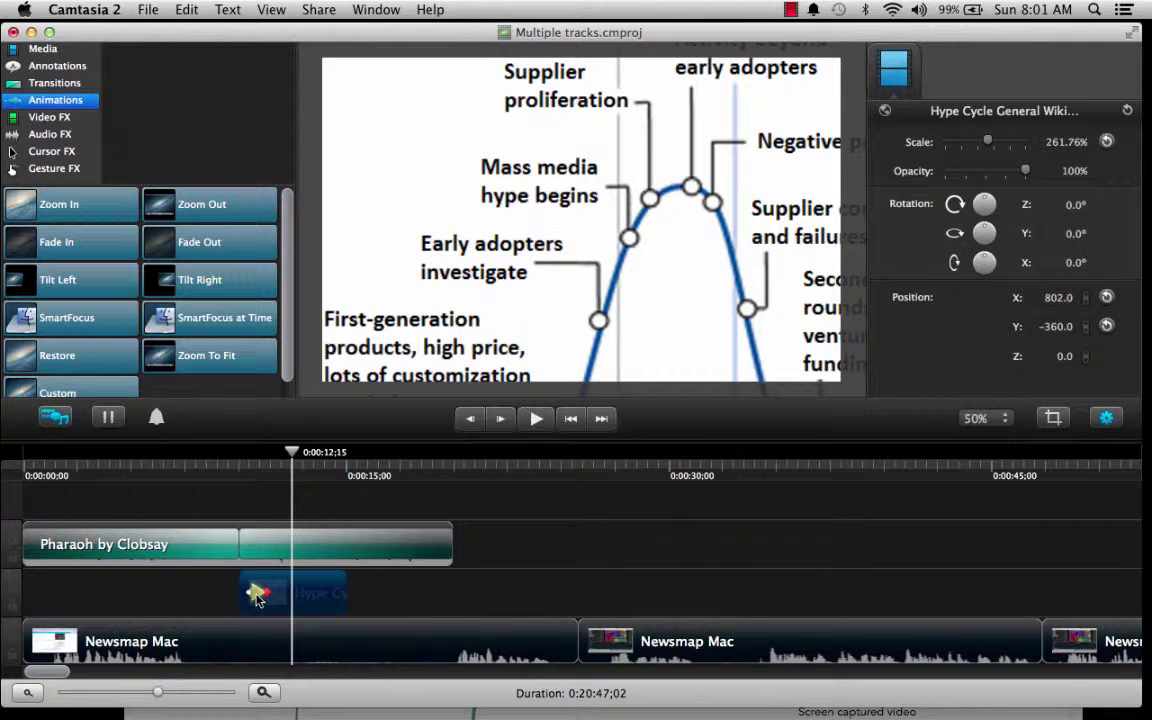
- Add a second animation near the end of the Hype Cycle clip that pans the image to X -181, Y 97
left_click_drag(297, 457, 314, 457)
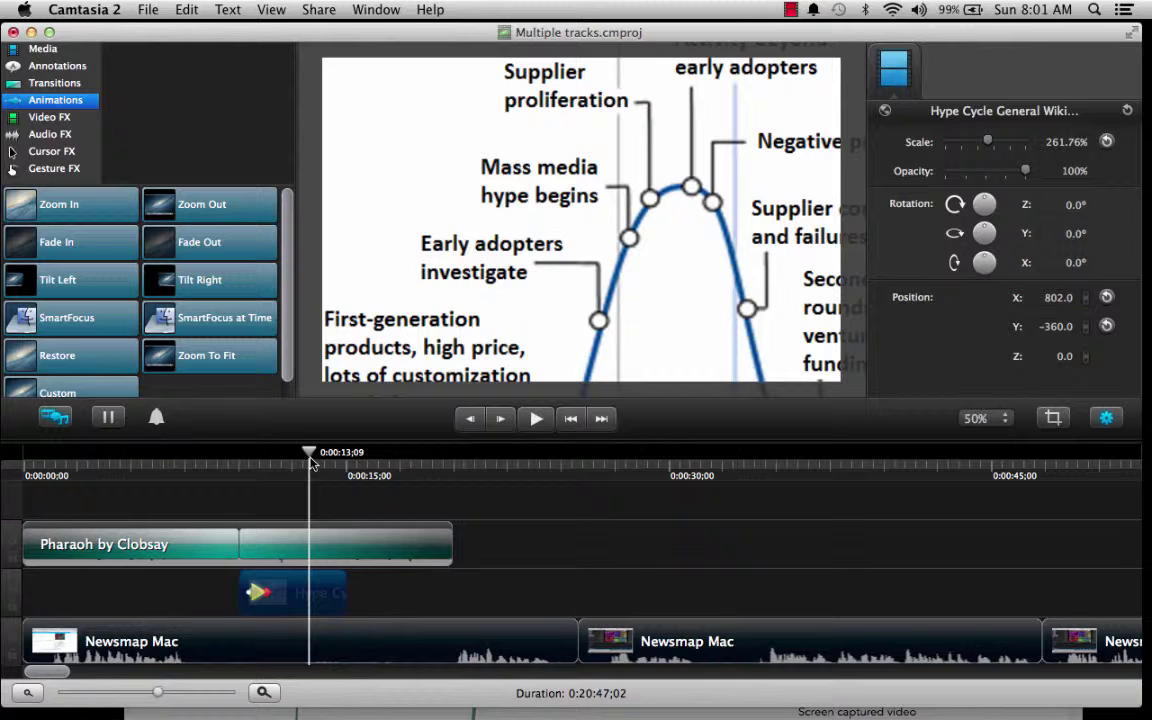
left_click_drag(303, 597, 328, 597)
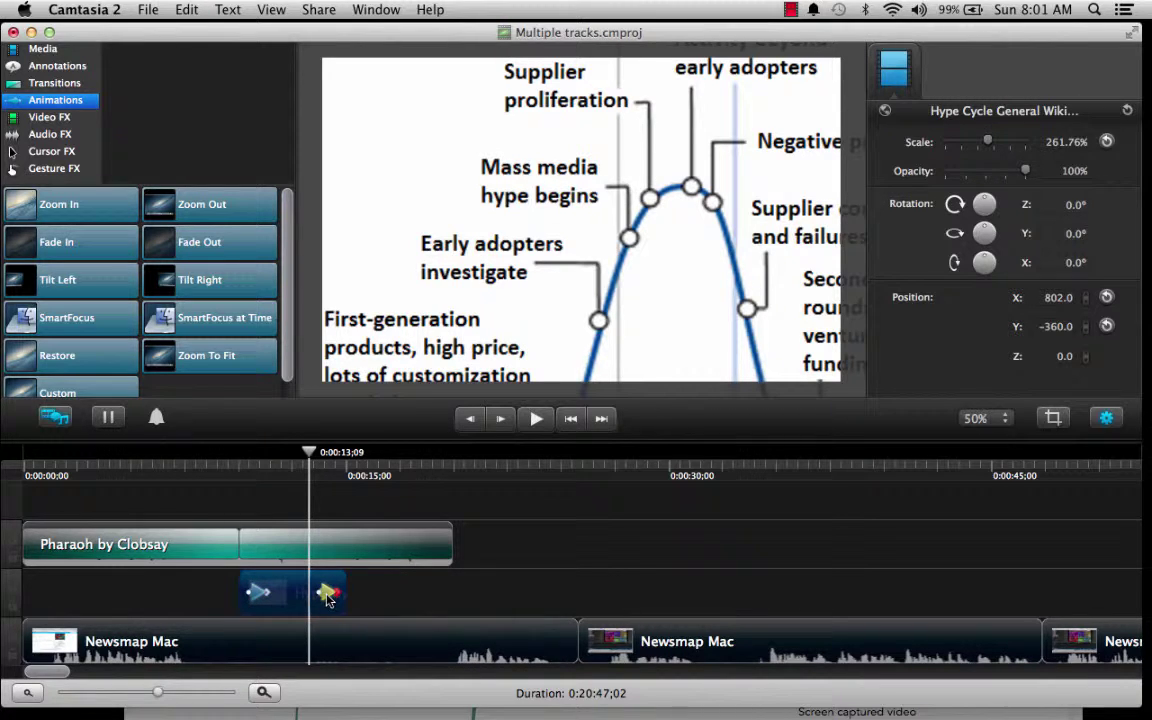
left_click(322, 458)
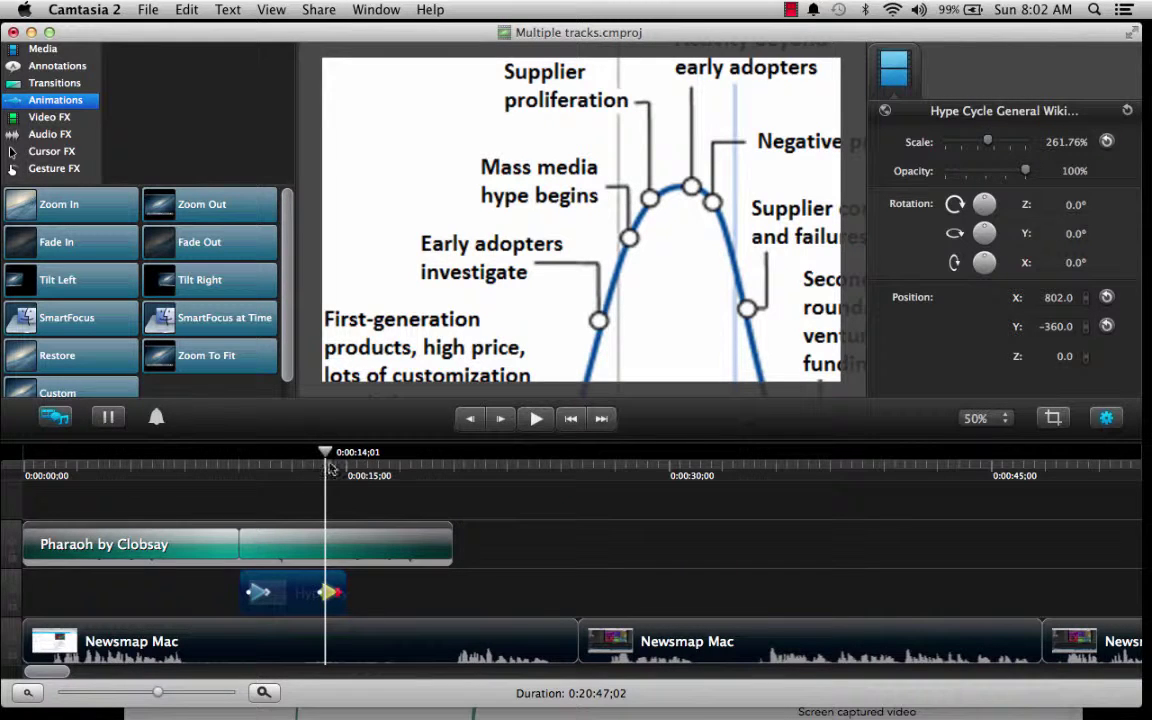
left_click(340, 597)
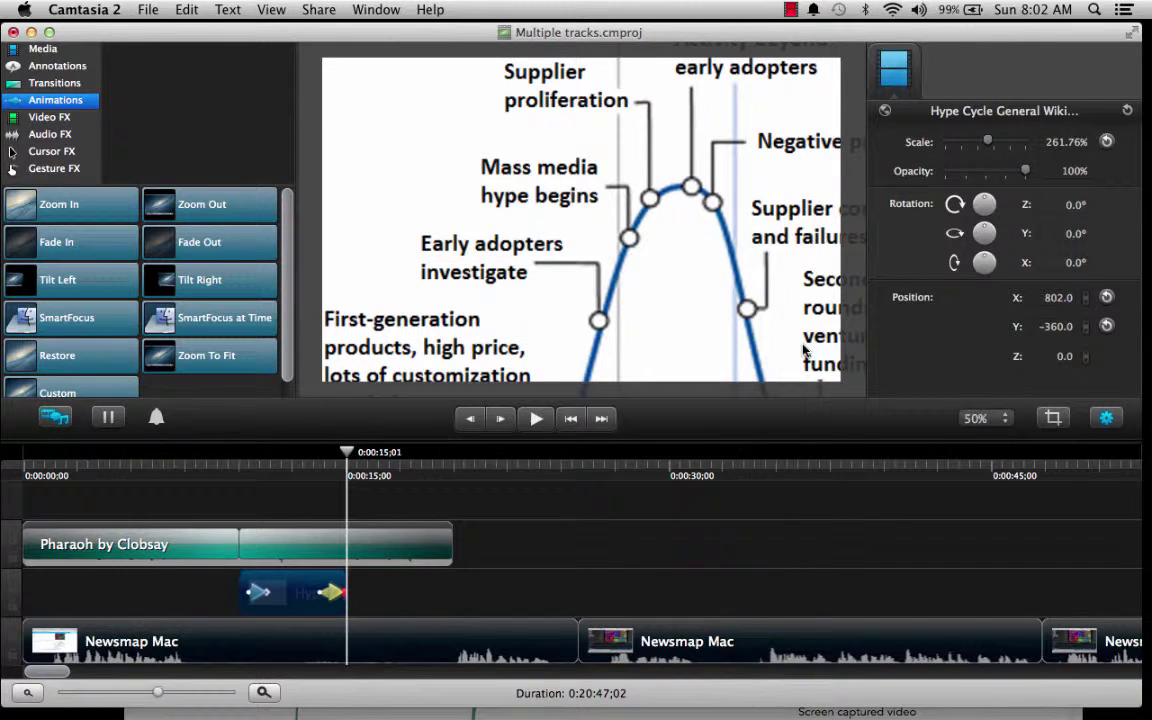
left_click_drag(721, 316, 357, 146)
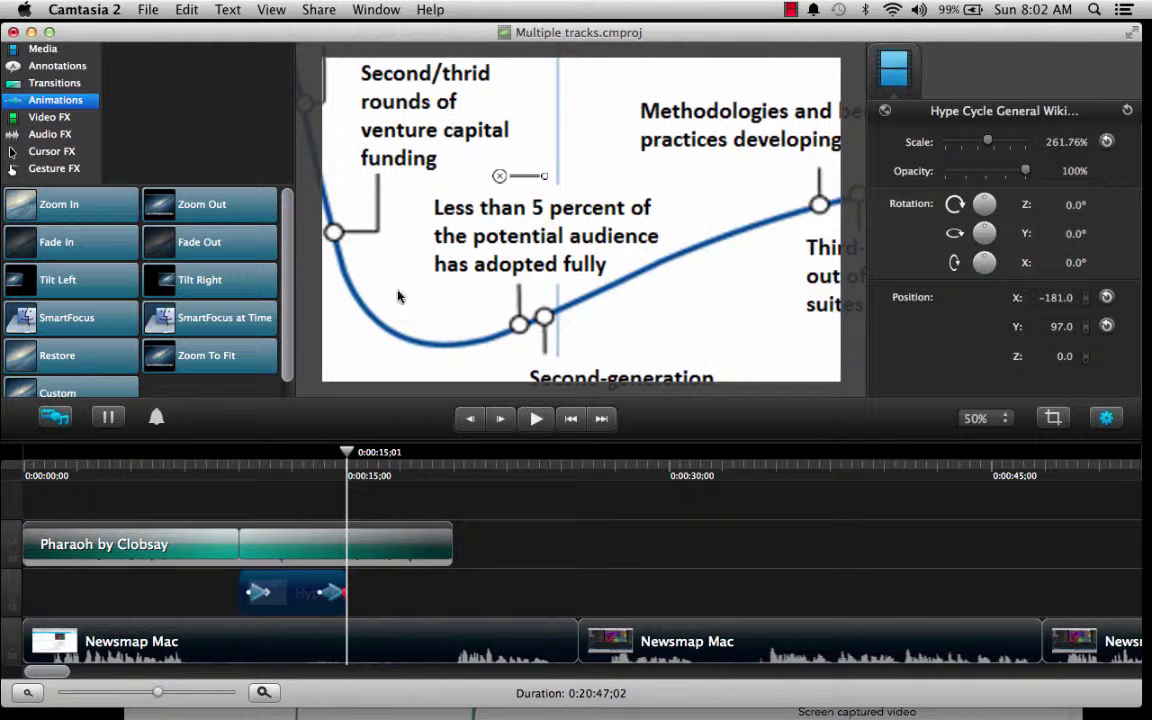
- Stretch the second Hype Cycle animation back to start at about 0:00:11;24 and play the clip from 0:00:08;23
left_click(336, 455)
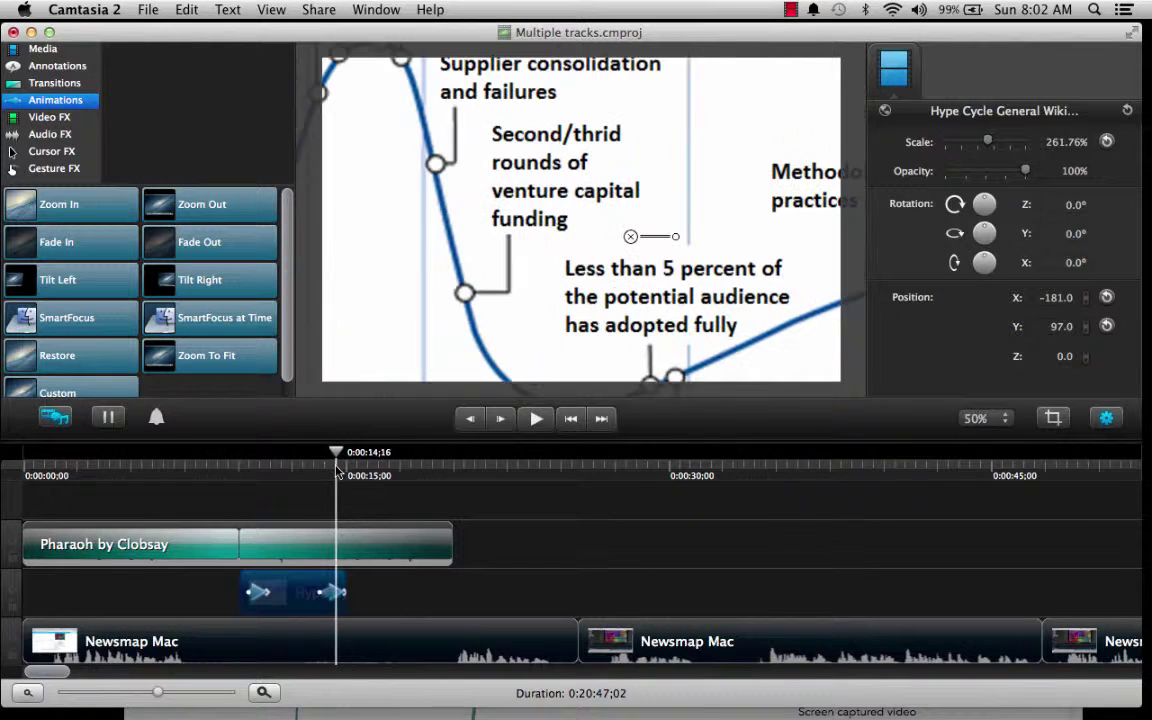
left_click_drag(160, 694, 175, 696)
left_click_drag(297, 598, 188, 597)
left_click(30, 692)
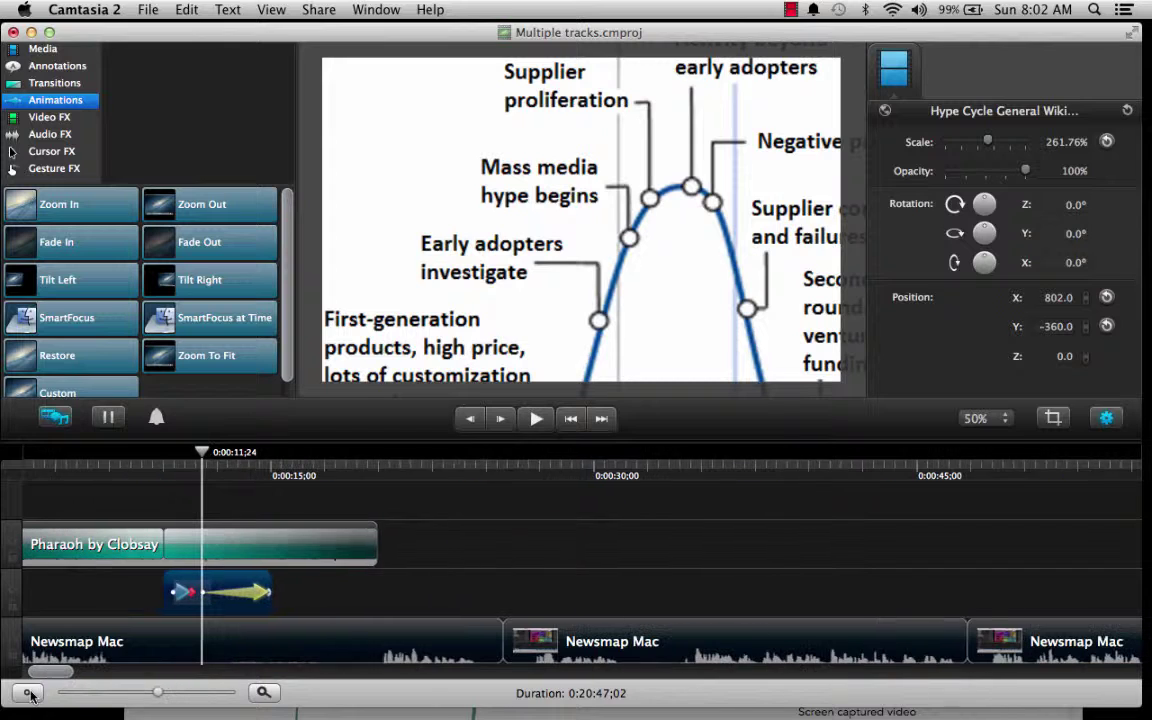
left_click(138, 474)
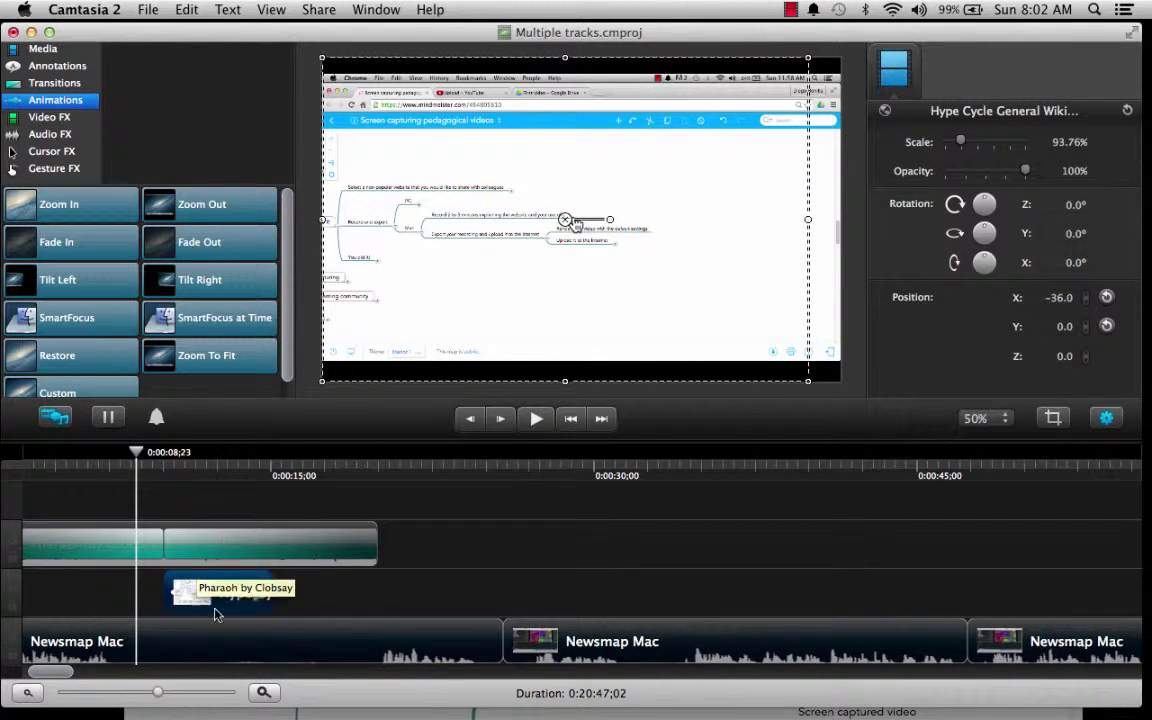
left_click(537, 424)
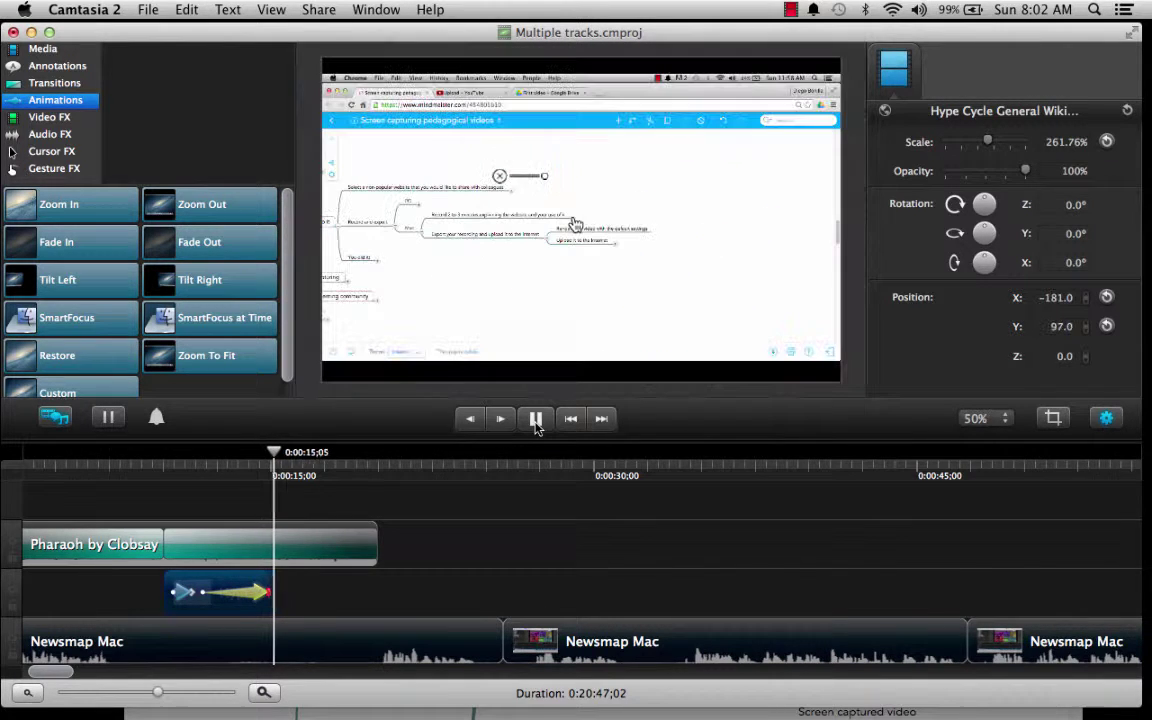
left_click(536, 422)
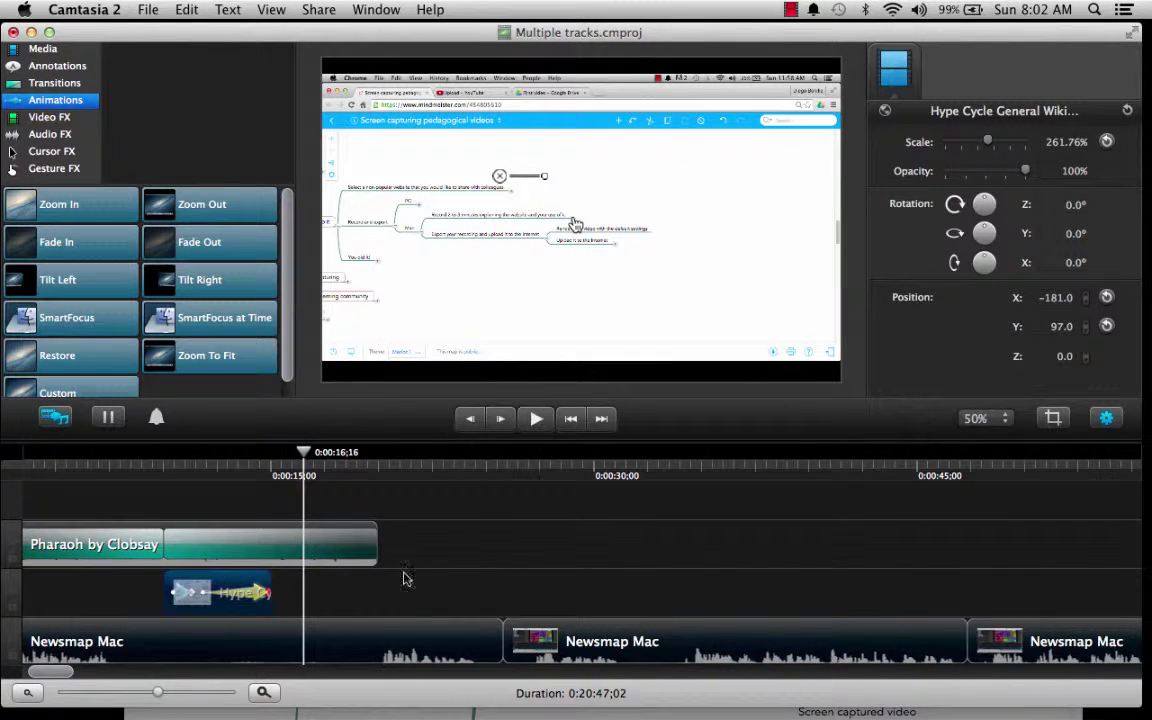
- Extend the end of the Hype Cycle clip to about 0:00:19 and play it from 0:00:12;20
left_click(270, 590)
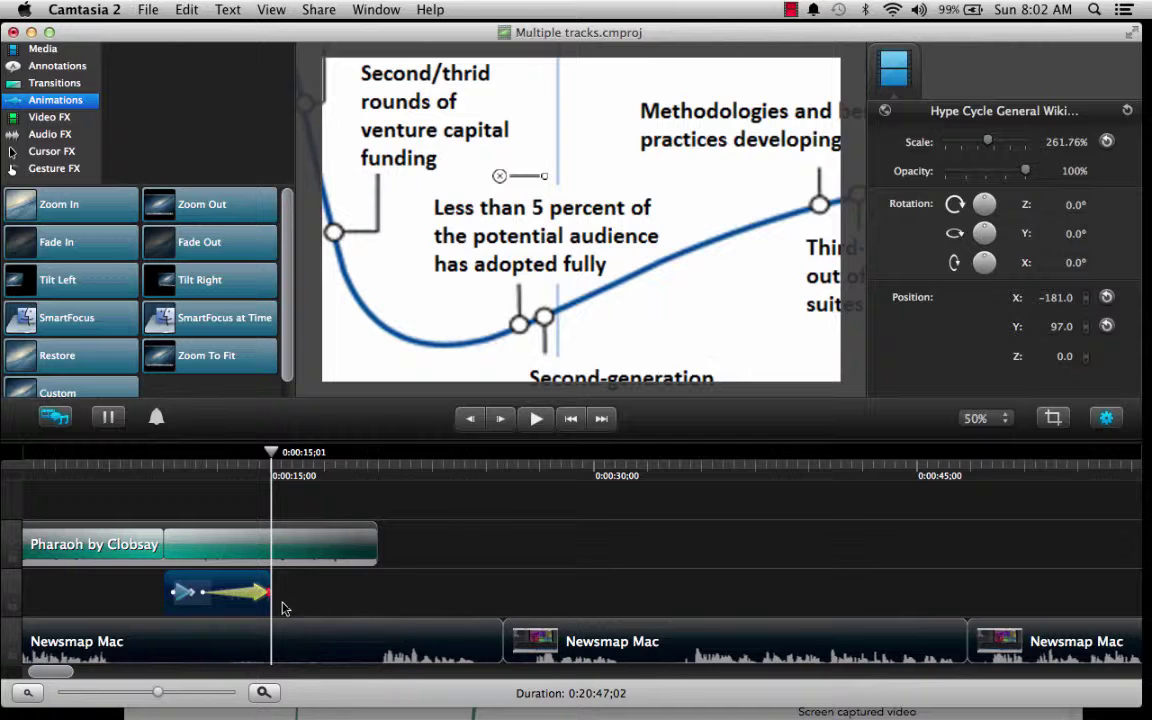
left_click_drag(268, 606, 358, 615)
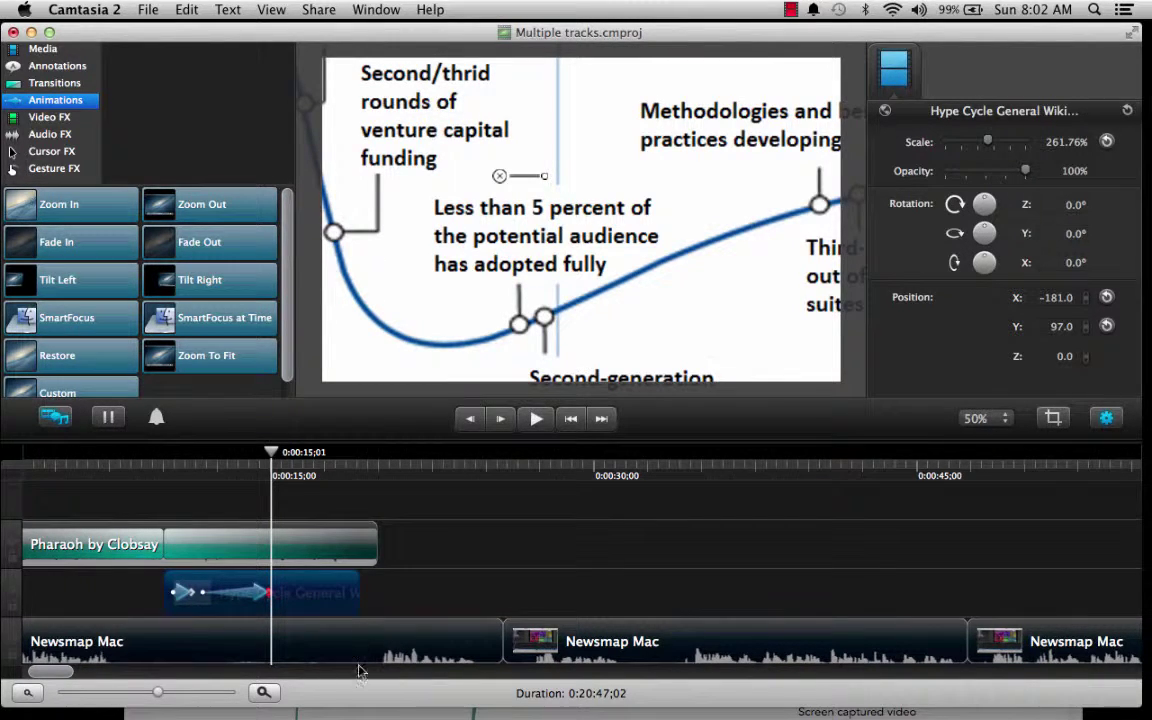
left_click(221, 462)
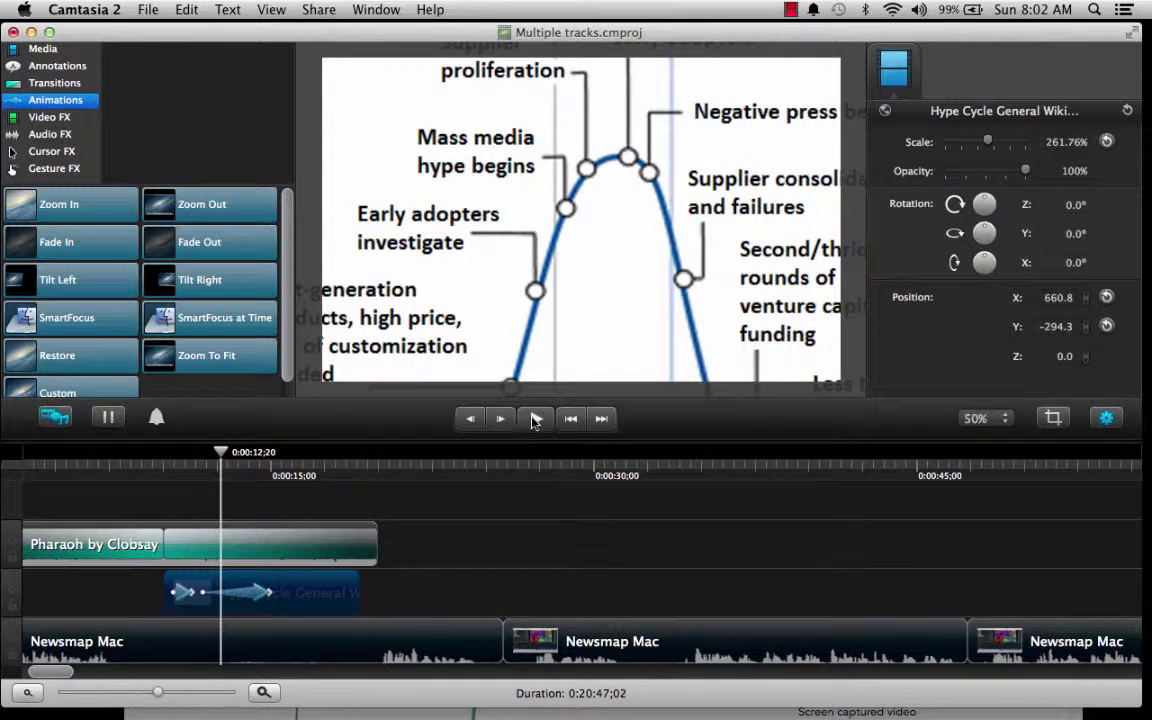
left_click(535, 419)
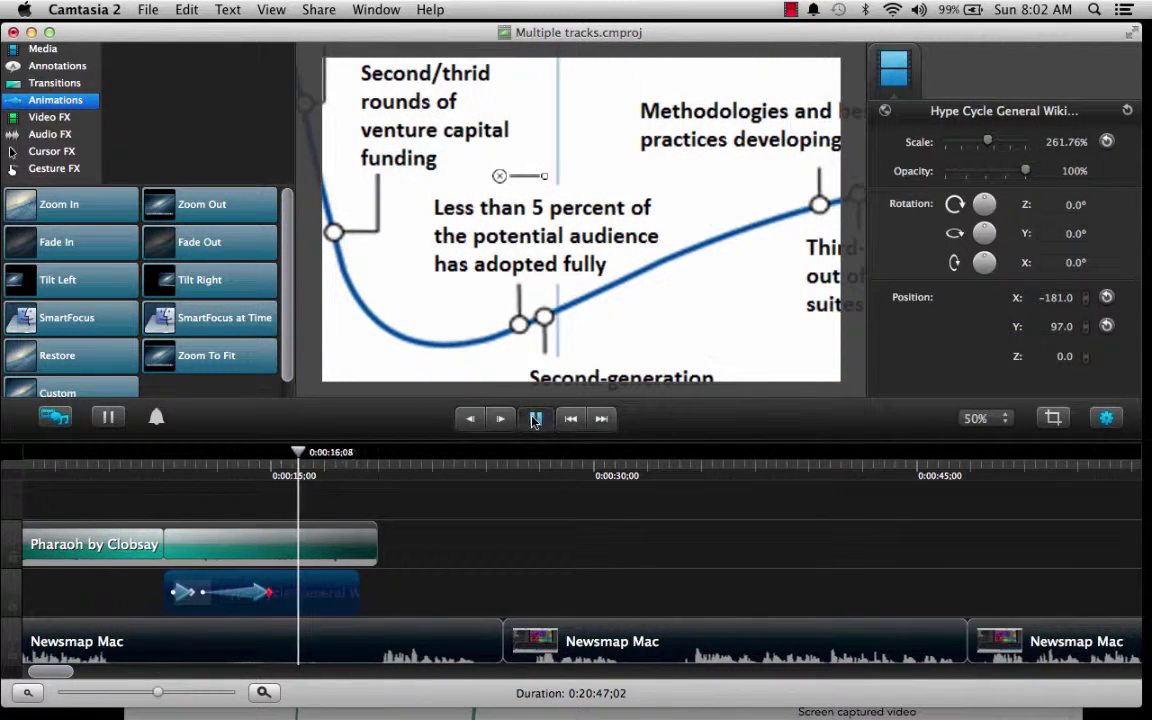
left_click(535, 419)
- Scrub from the timeline's start past the Hype Cycle clip to the second Newsmap Mac clip and select that clip
left_click_drag(50, 671, 43, 683)
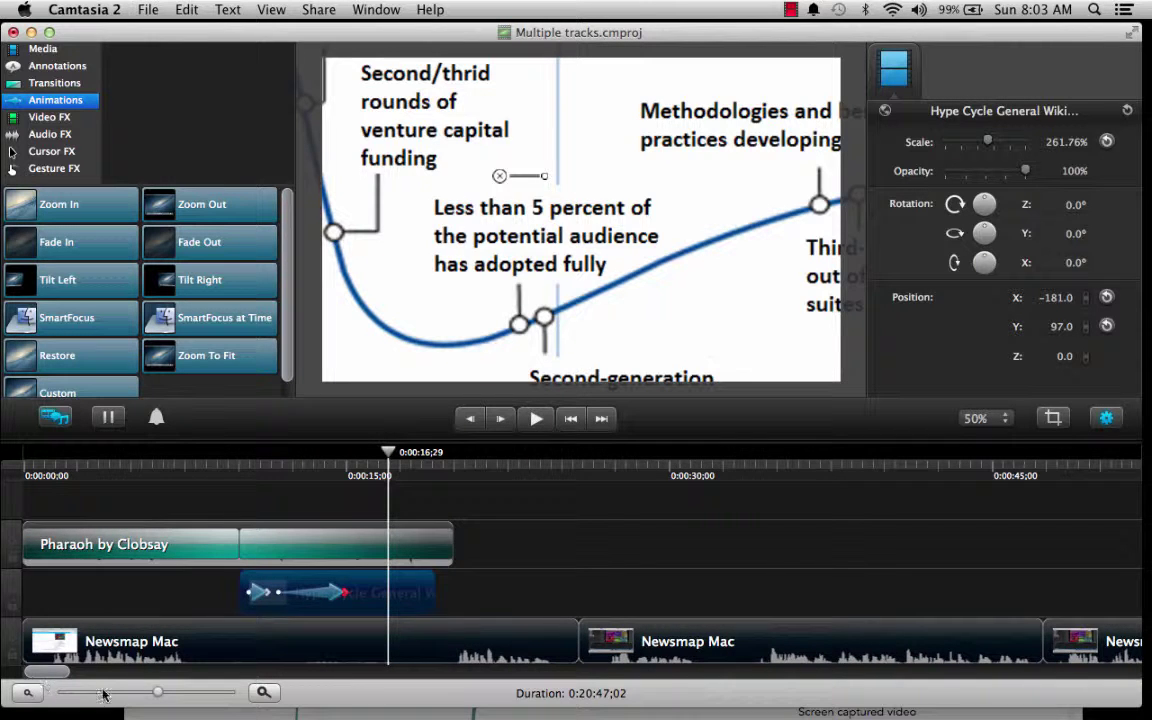
left_click(127, 475)
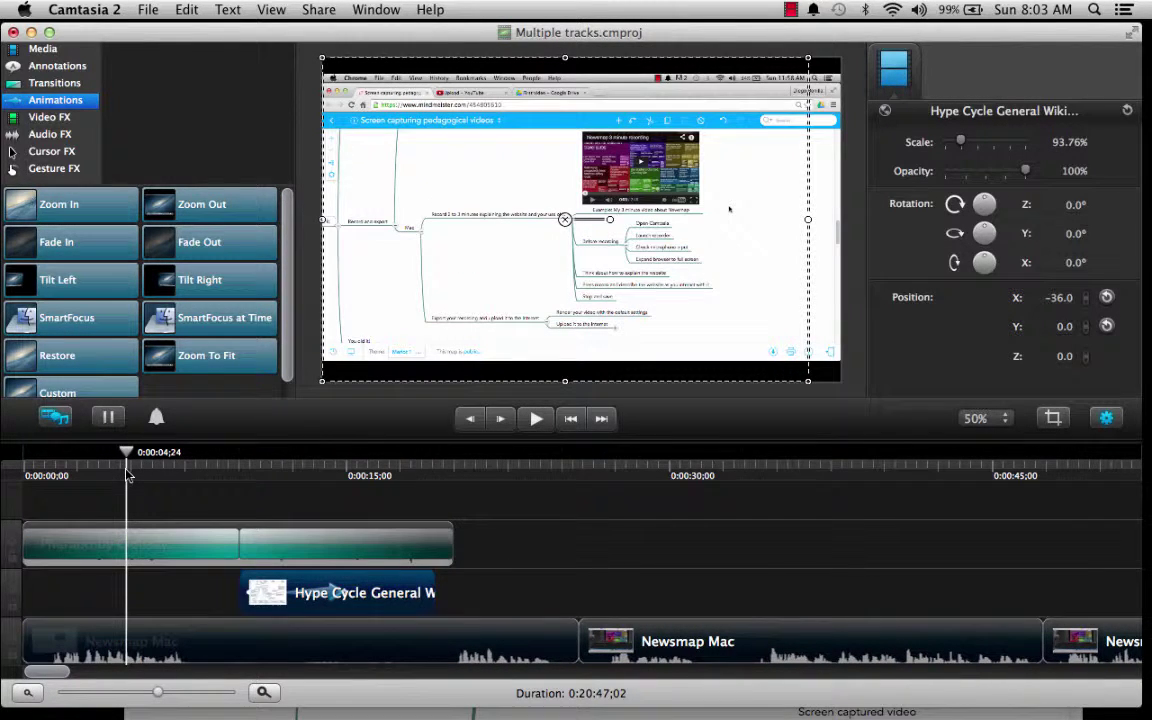
mouse_move(130, 460)
left_mouse_down()
mouse_move(57, 460)
mouse_move(127, 460)
left_mouse_up()
left_click_drag(208, 482, 461, 500)
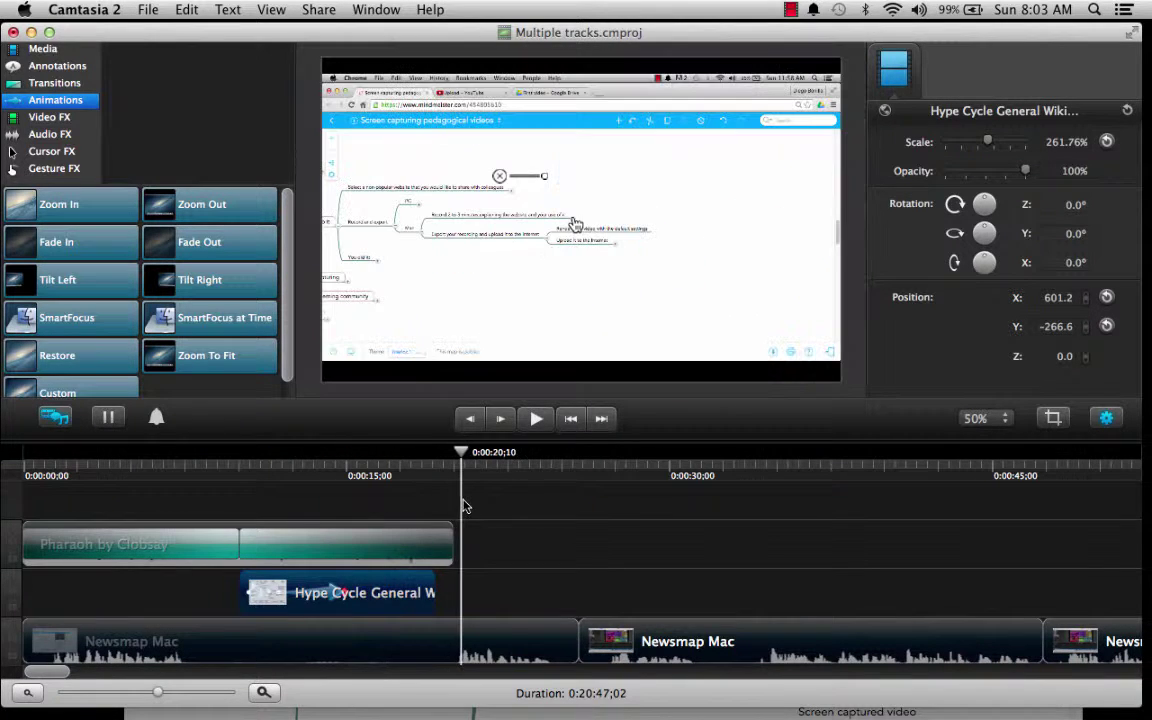
left_click(578, 479)
left_click_drag(758, 657, 655, 637)
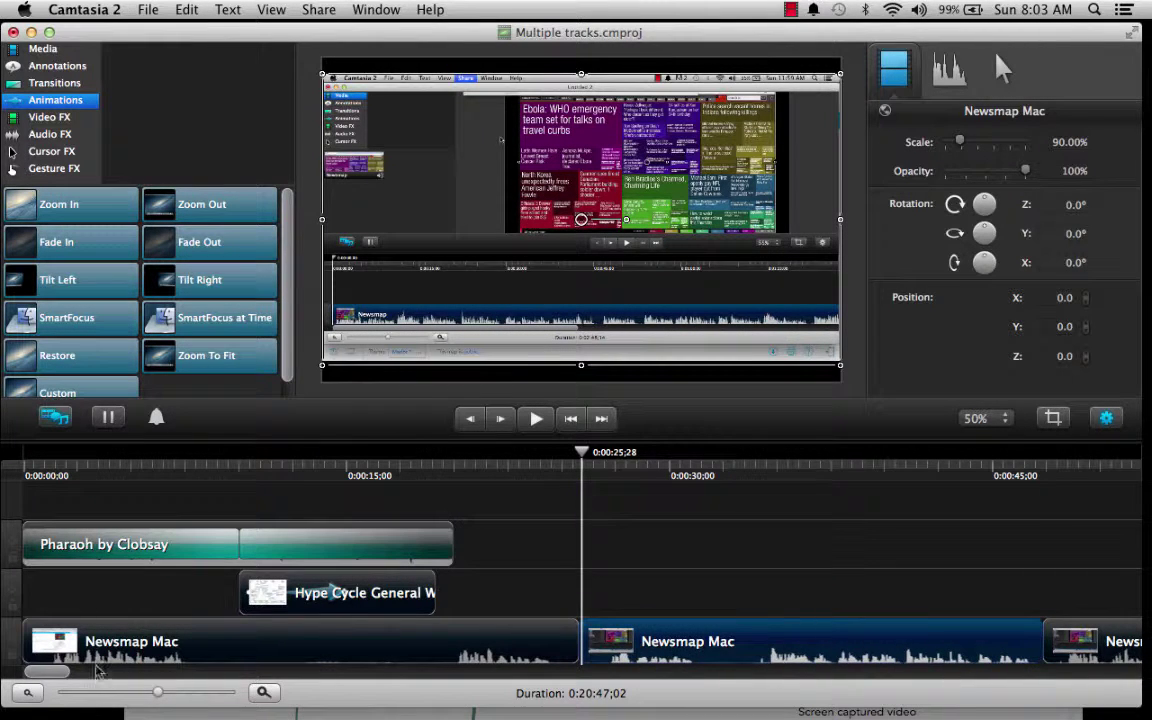
- Show a longer span of the timeline and examine the Library Front Hall overlay at 0:02:48;24
left_click_drag(50, 677, 112, 699)
left_click_drag(951, 675, 100, 692)
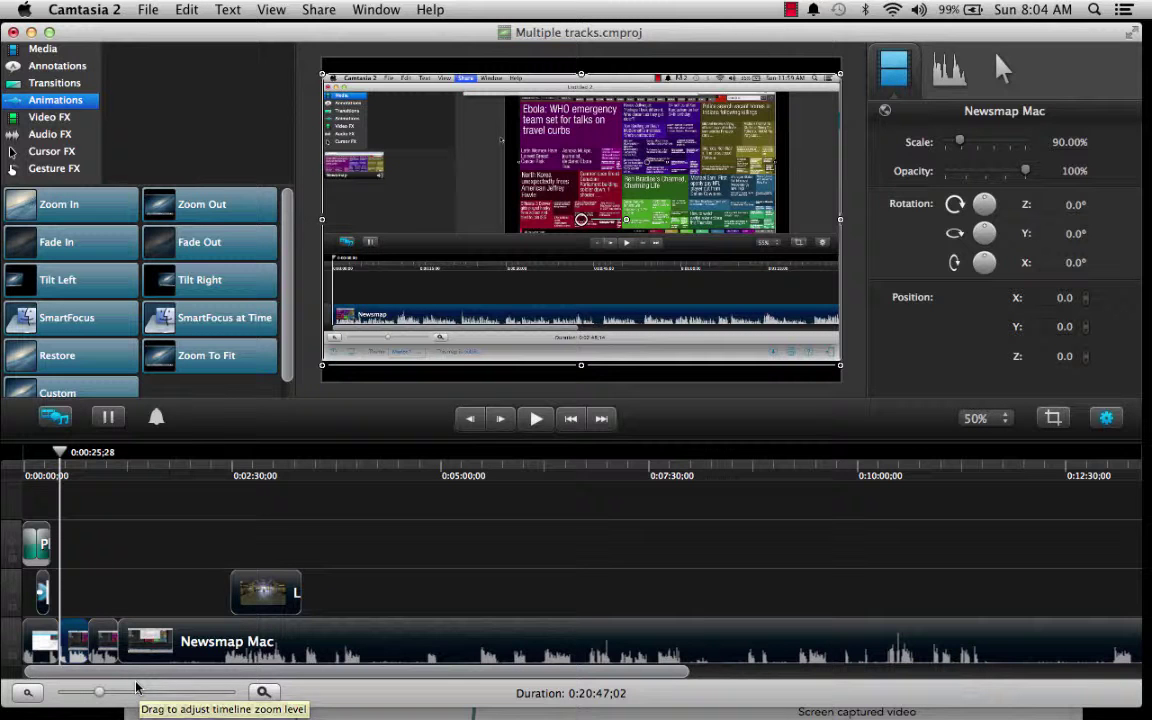
left_click(258, 475)
left_click(268, 596)
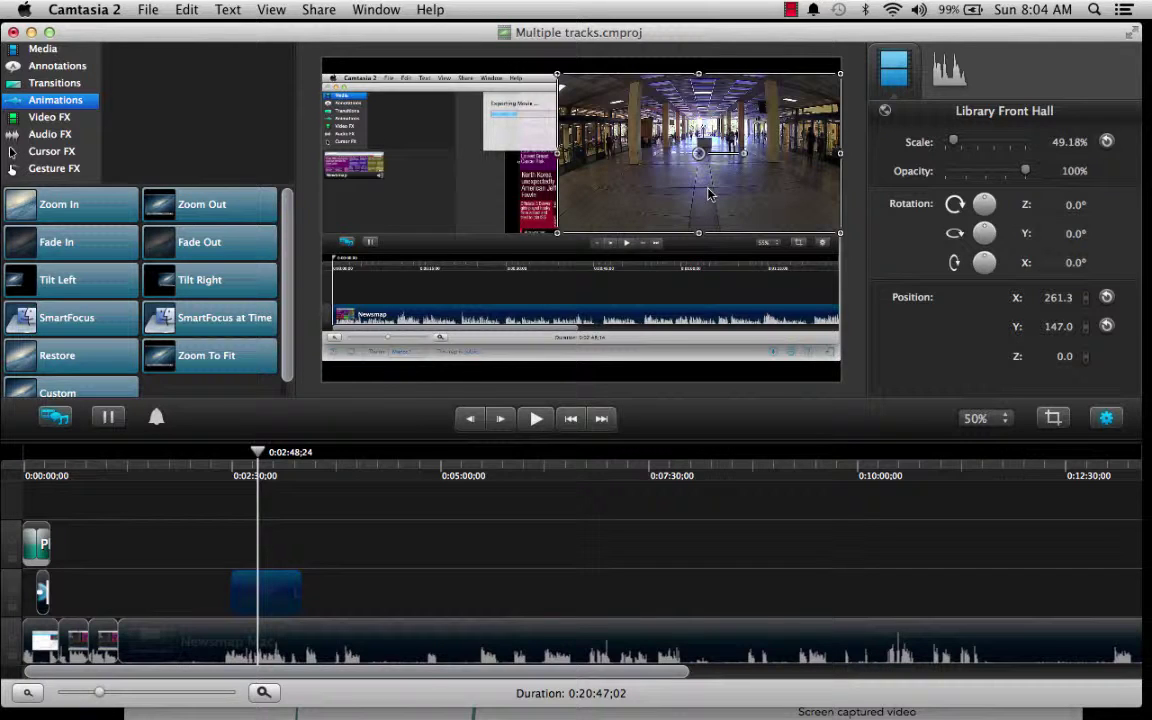
- Review the whole project's timeline, examine the opening clips at a closer scale, and put the playhead at 0:00:06;00
left_click(40, 475)
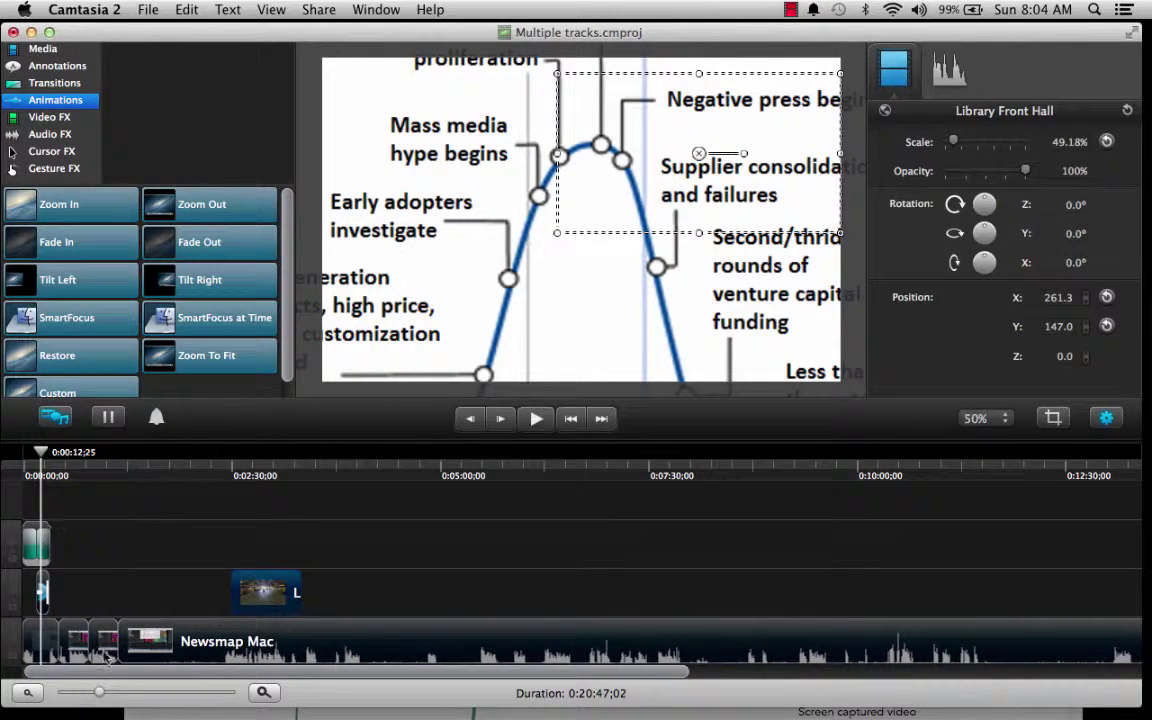
left_click_drag(99, 691, 83, 694)
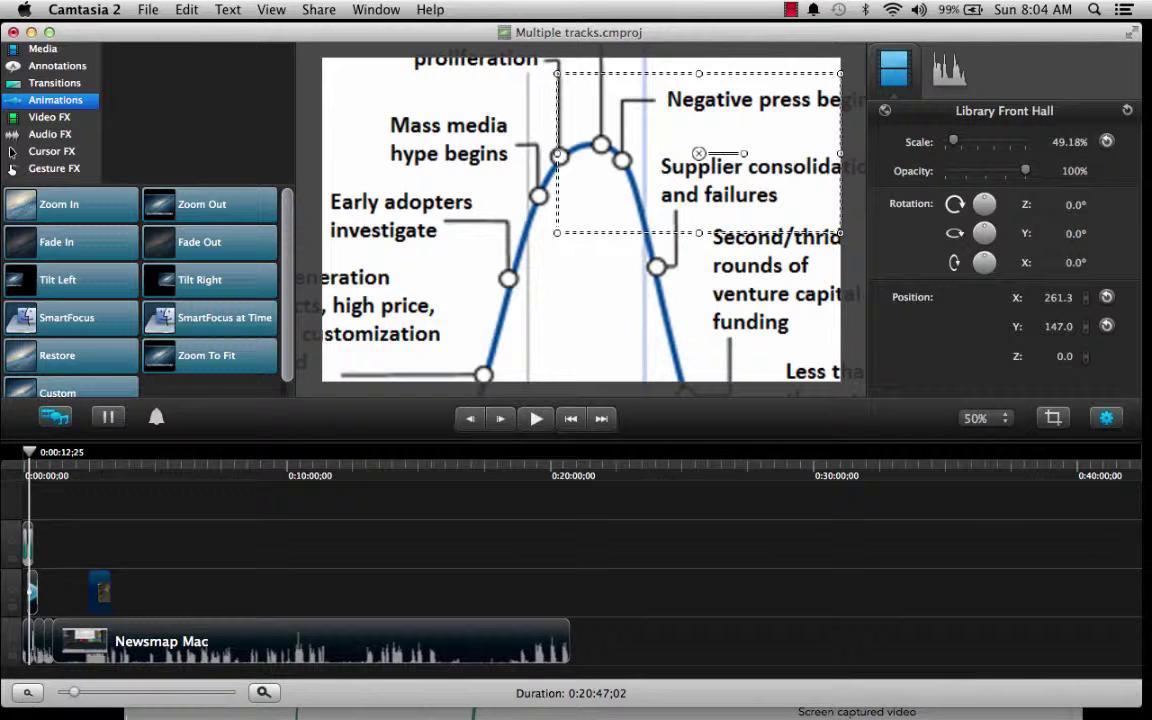
left_click(215, 692)
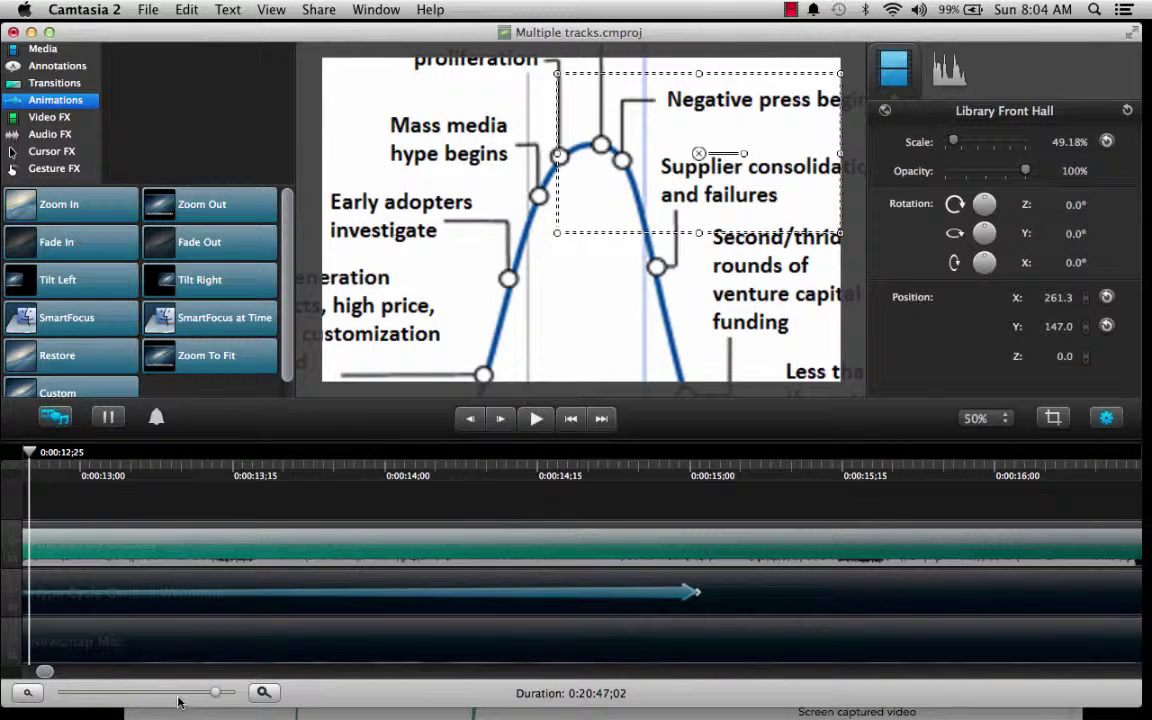
left_click(178, 700)
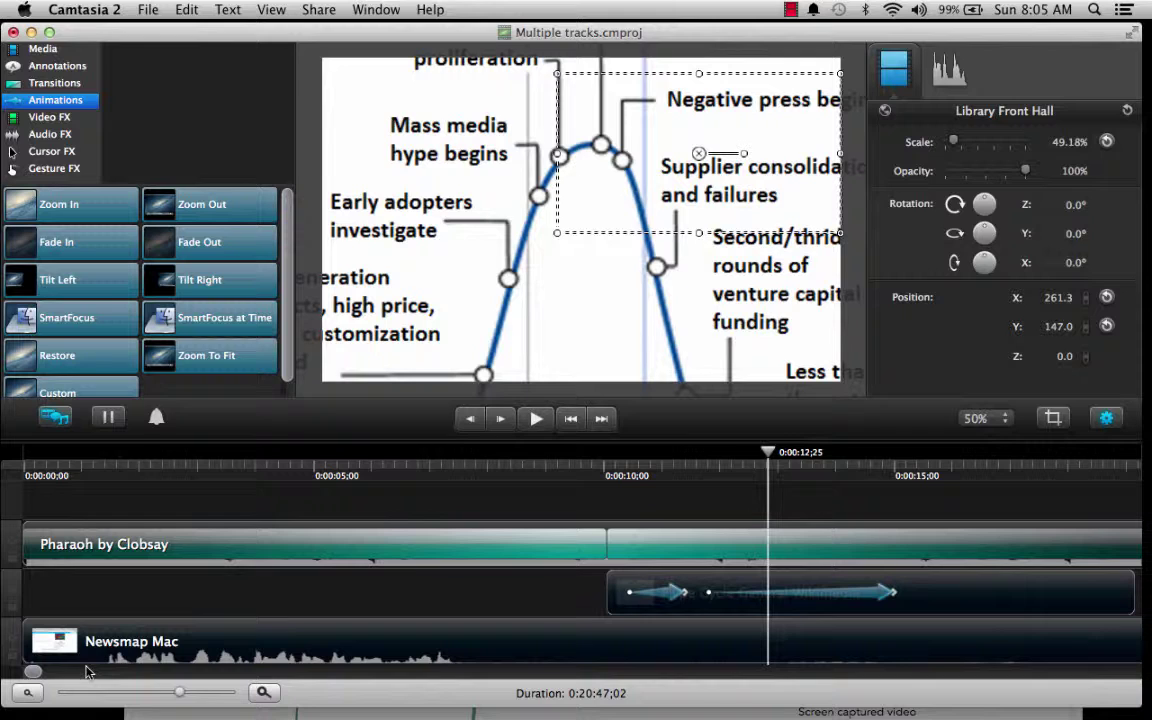
left_click(372, 474)
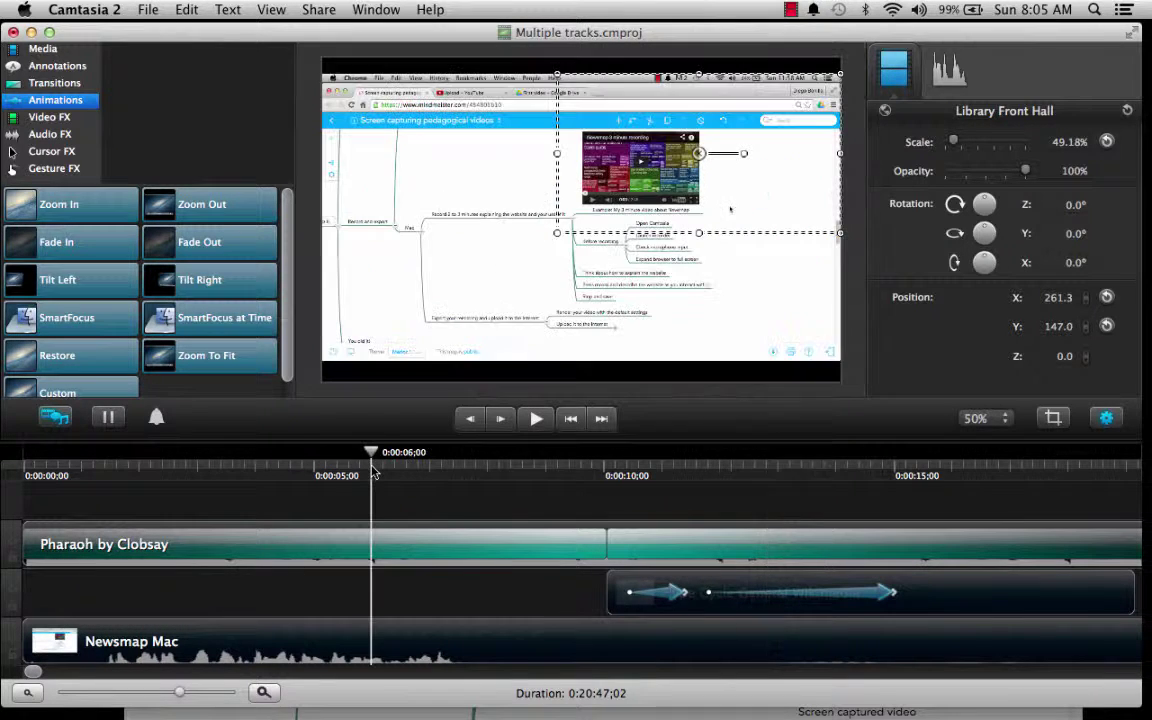